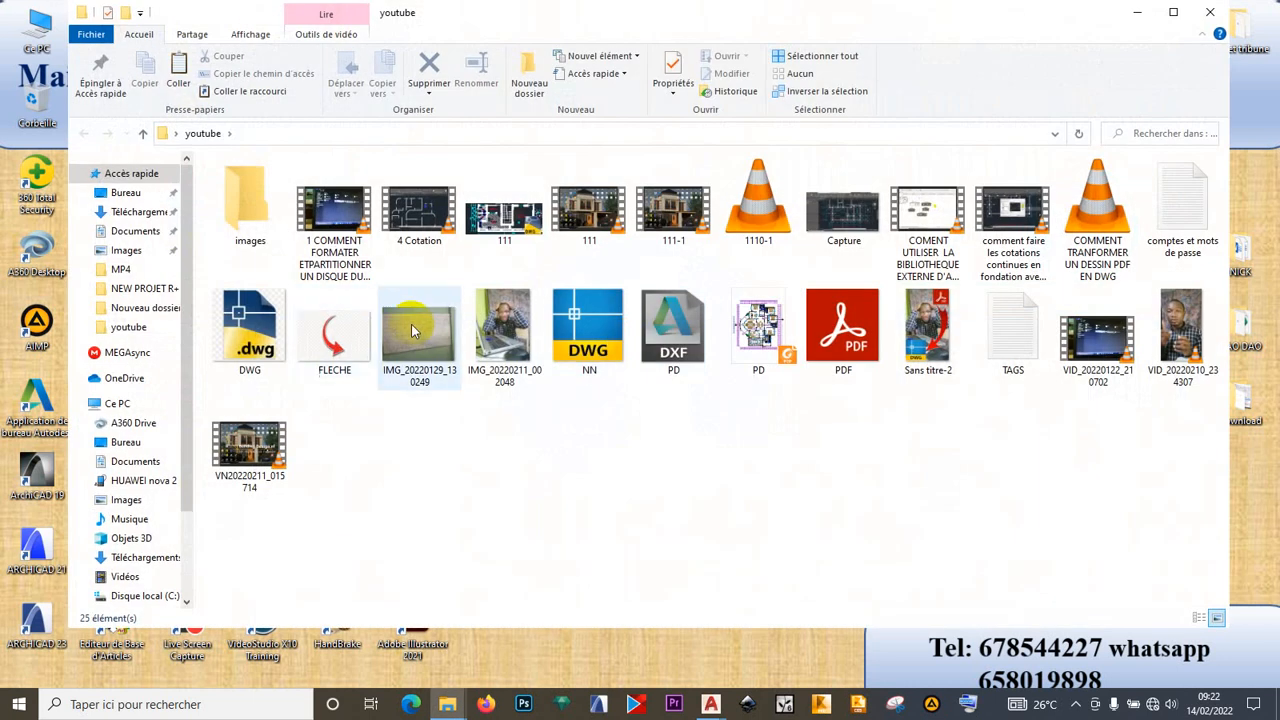
- Browse the whiteboard exercise photos in the youtube folder, then show the desktop
double_click(412, 325)
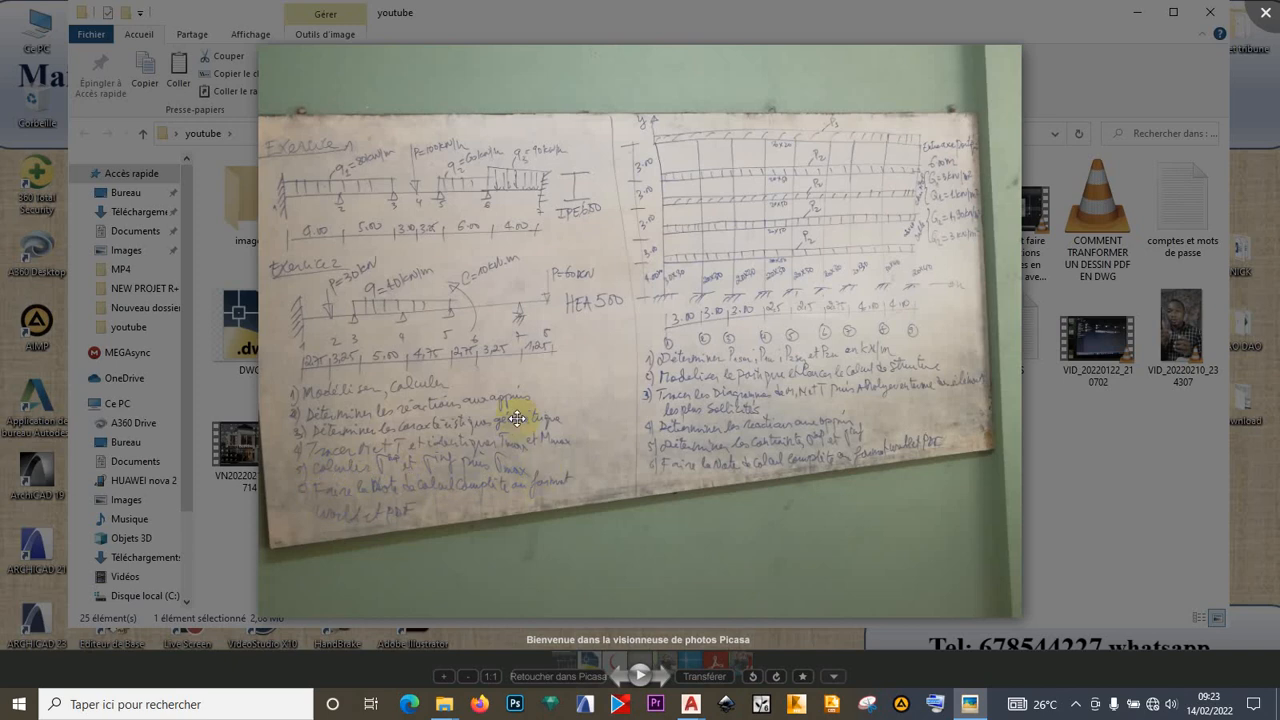
left_click(1267, 14)
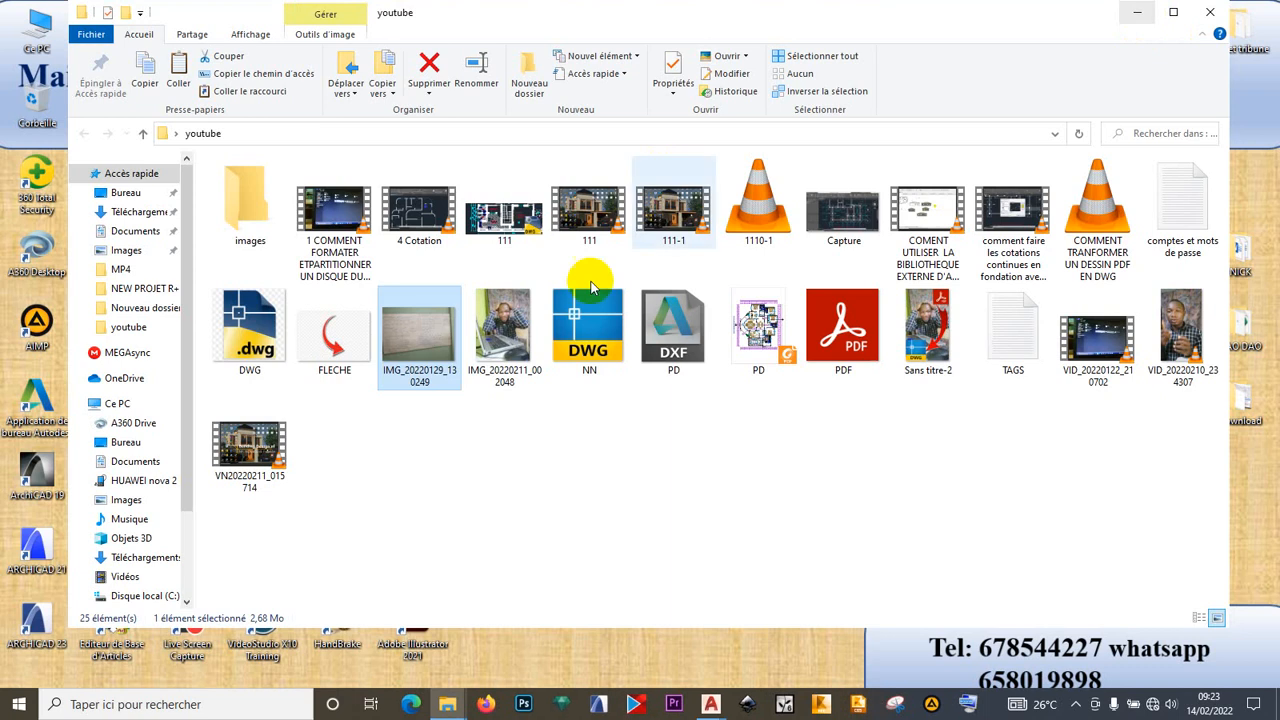
double_click(503, 350)
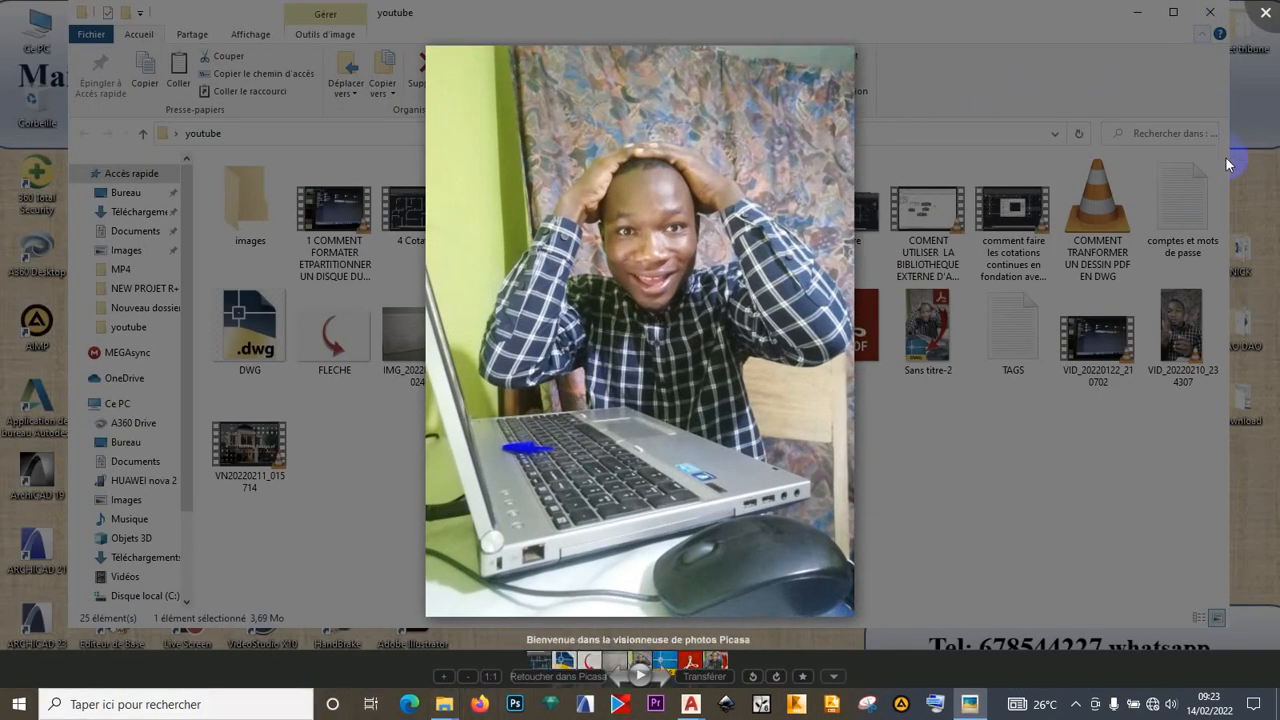
left_click(1277, 698)
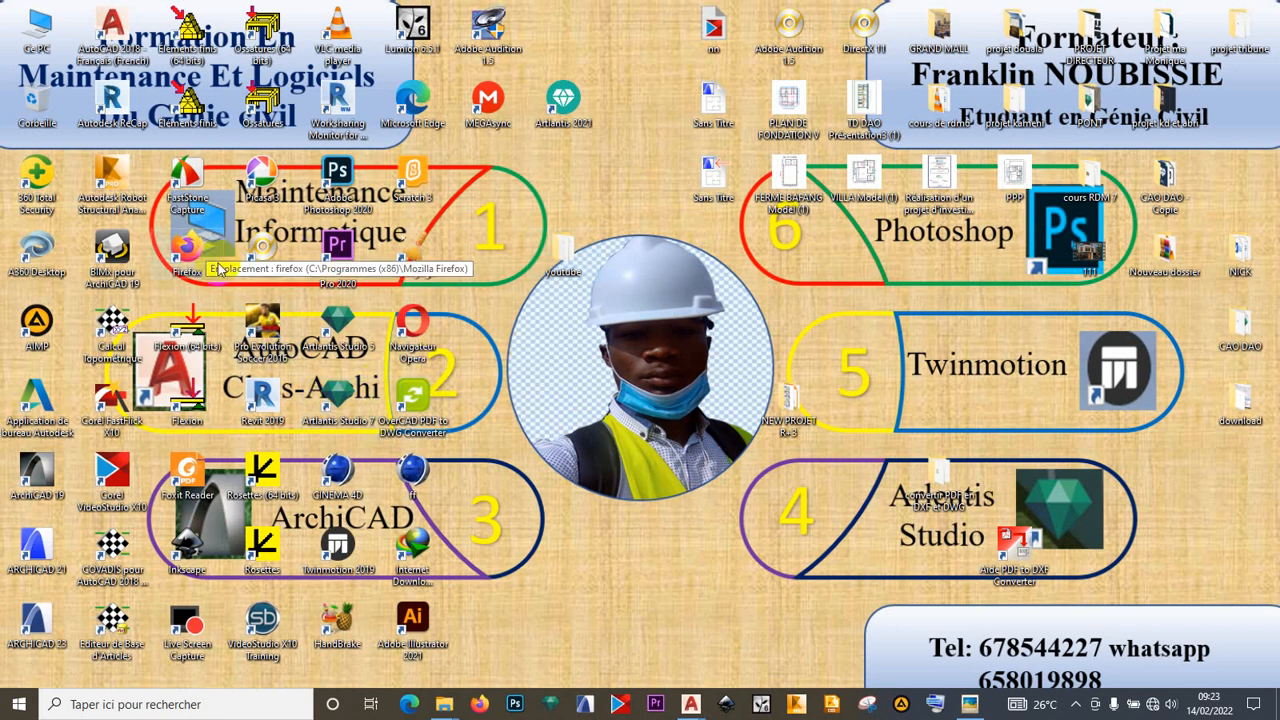
- Launch RDM 6 Flexion full screen, keeping units at m, kN, MPa, degrees and K
double_click(196, 394)
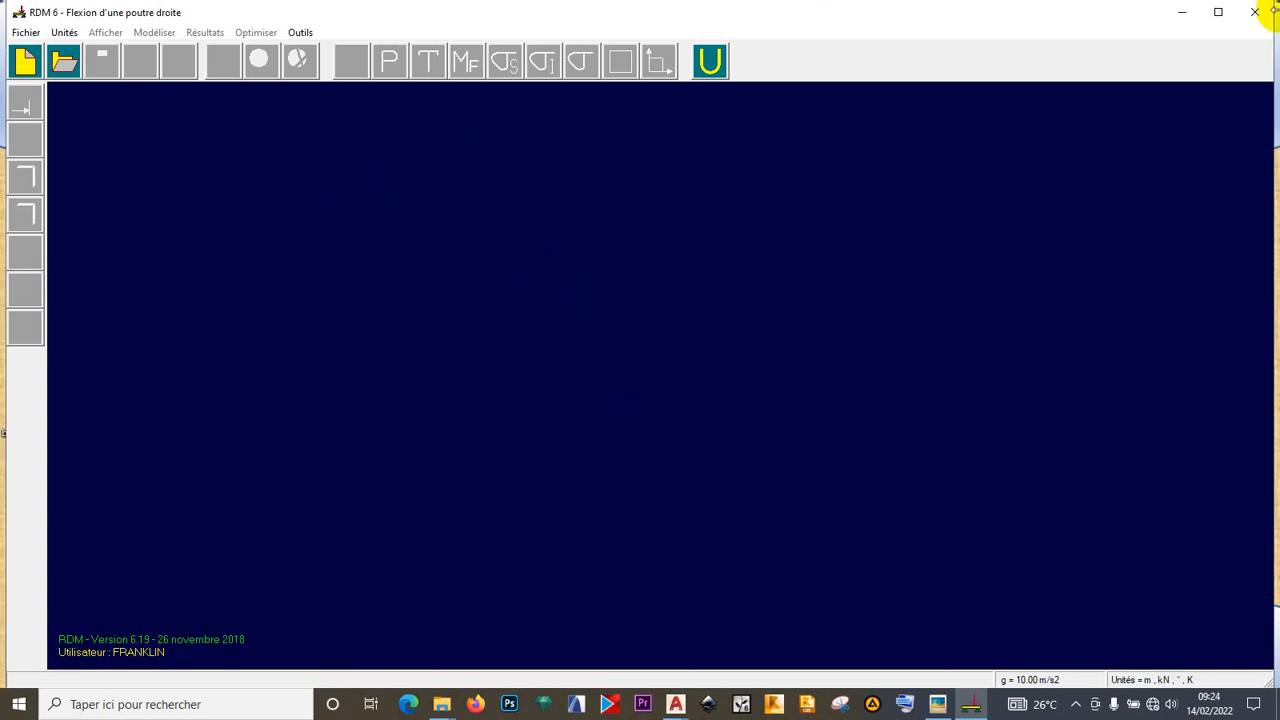
left_click(1216, 14)
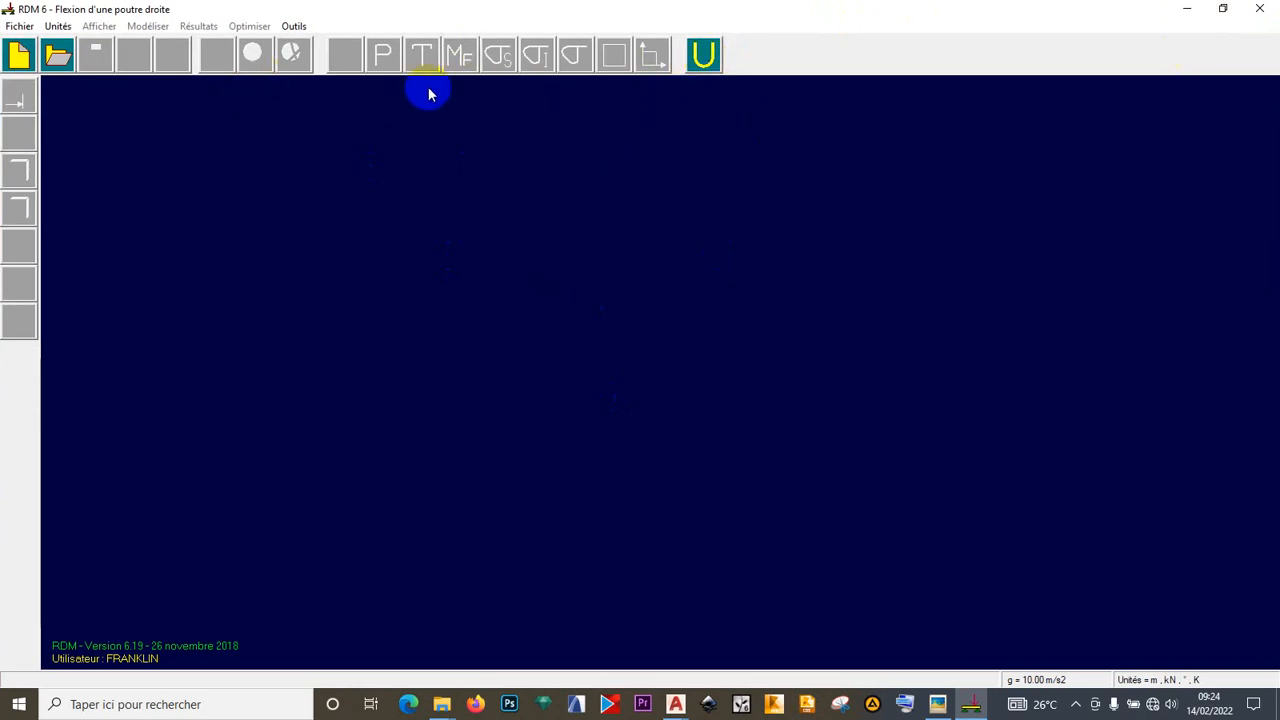
left_click(700, 53)
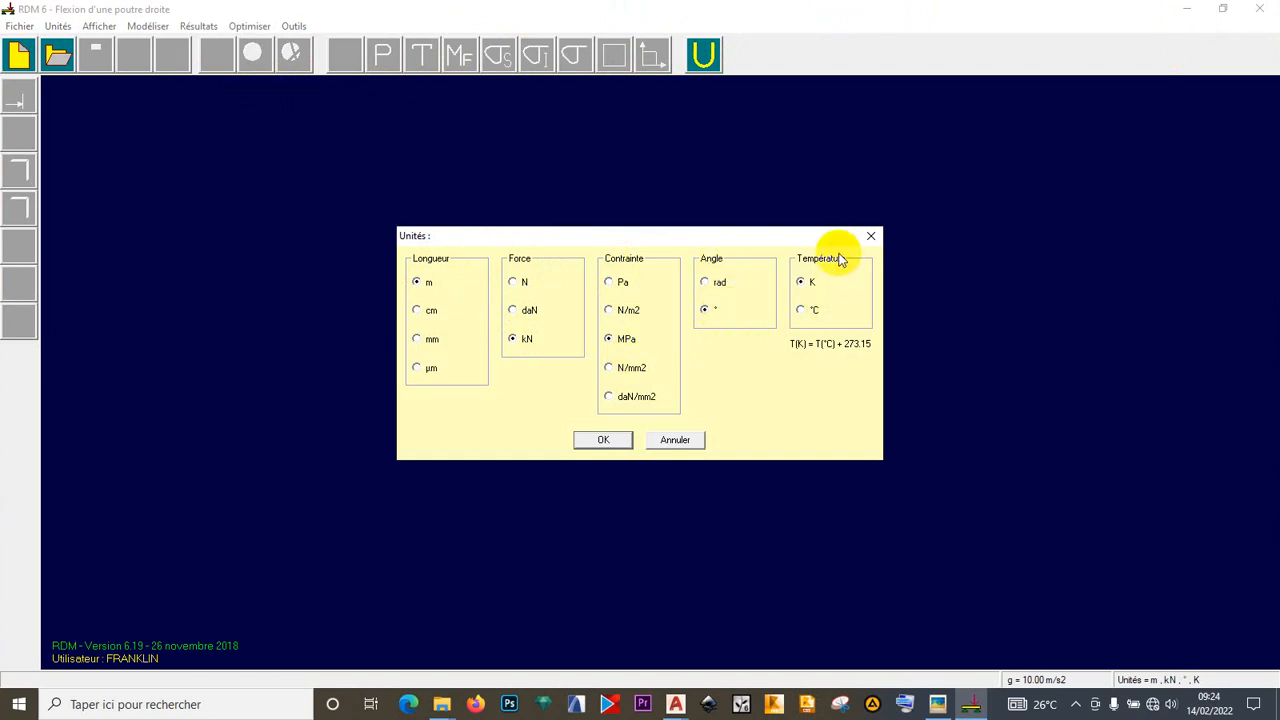
left_click(597, 442)
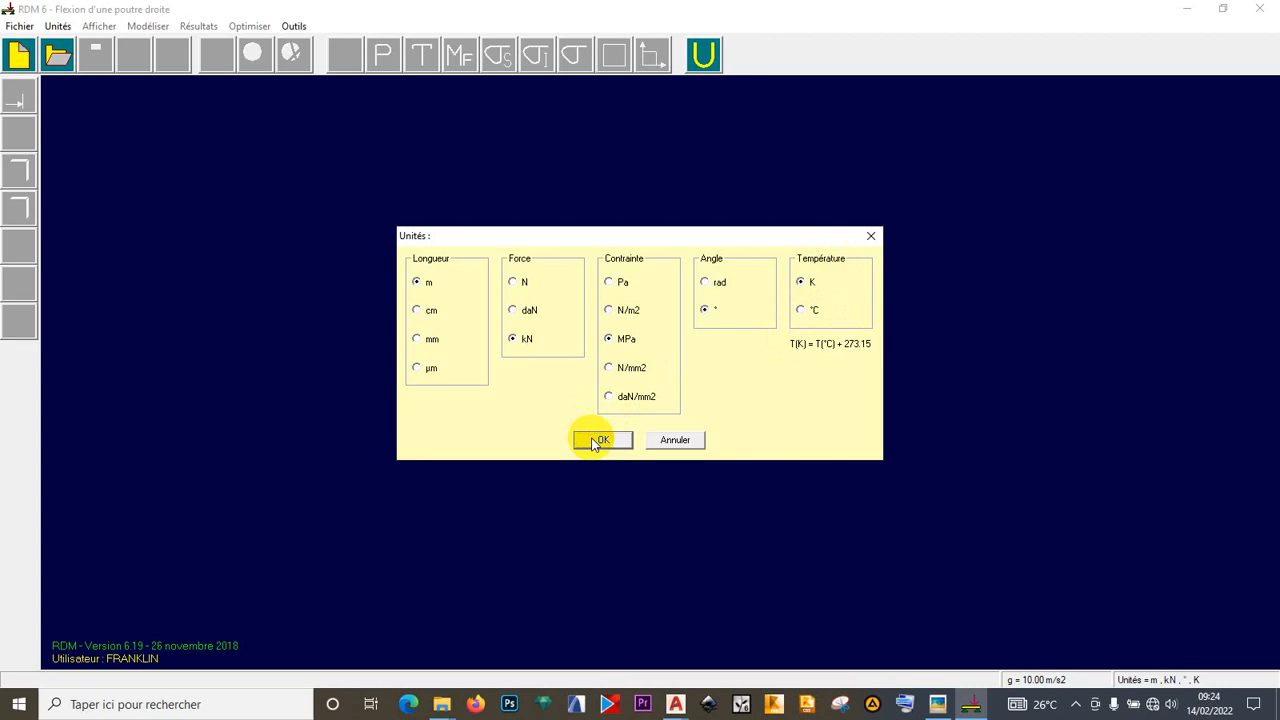
- Start a new beam study and view the whiteboard exercise photo full screen
left_click(25, 55)
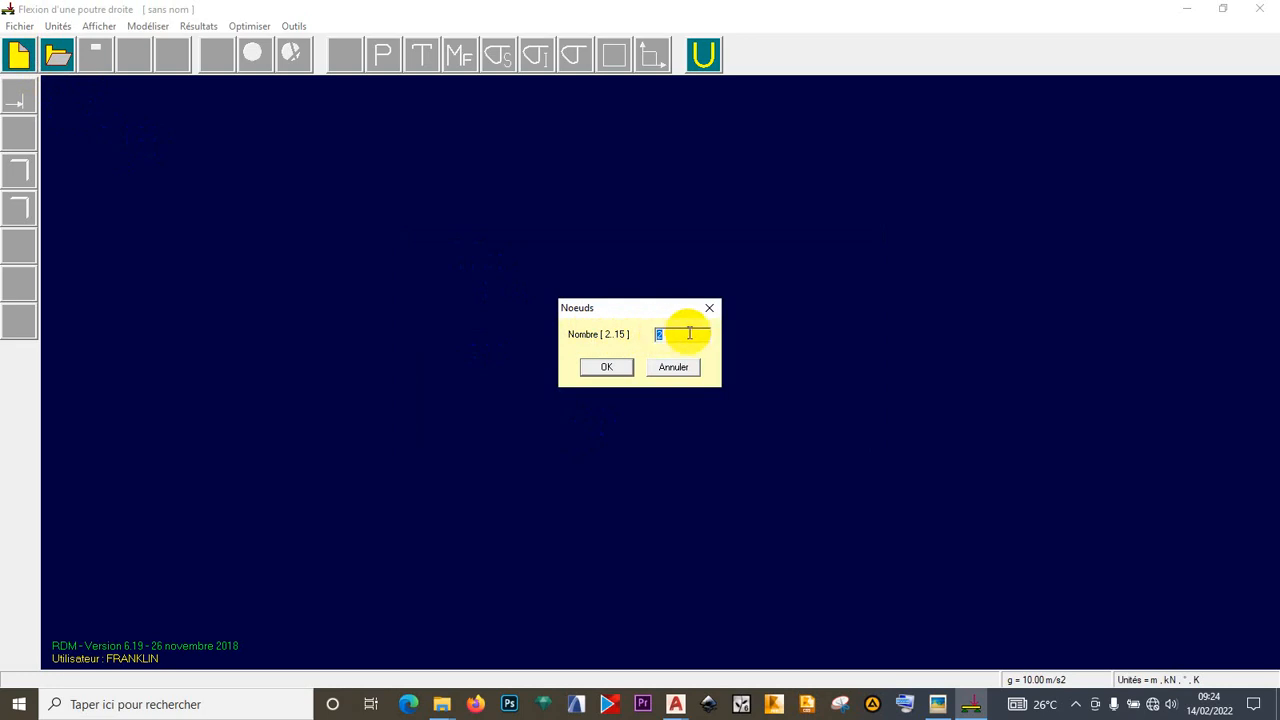
left_click(940, 702)
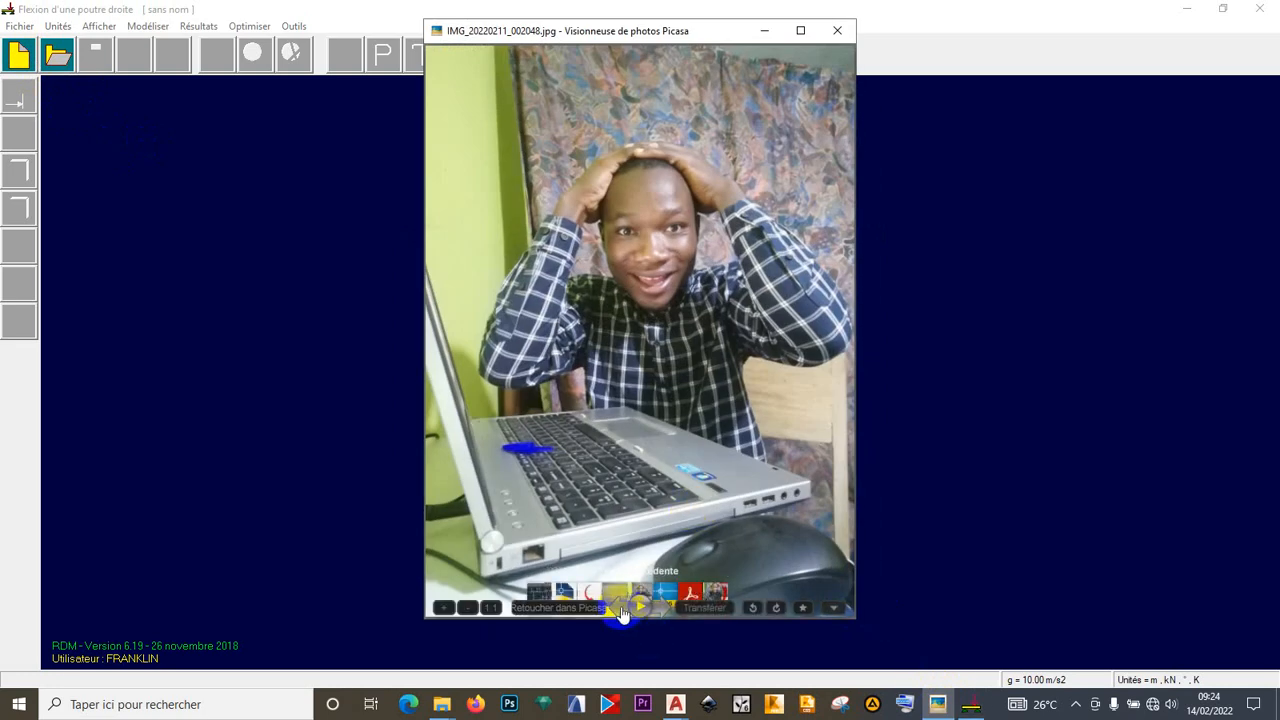
left_click(621, 610)
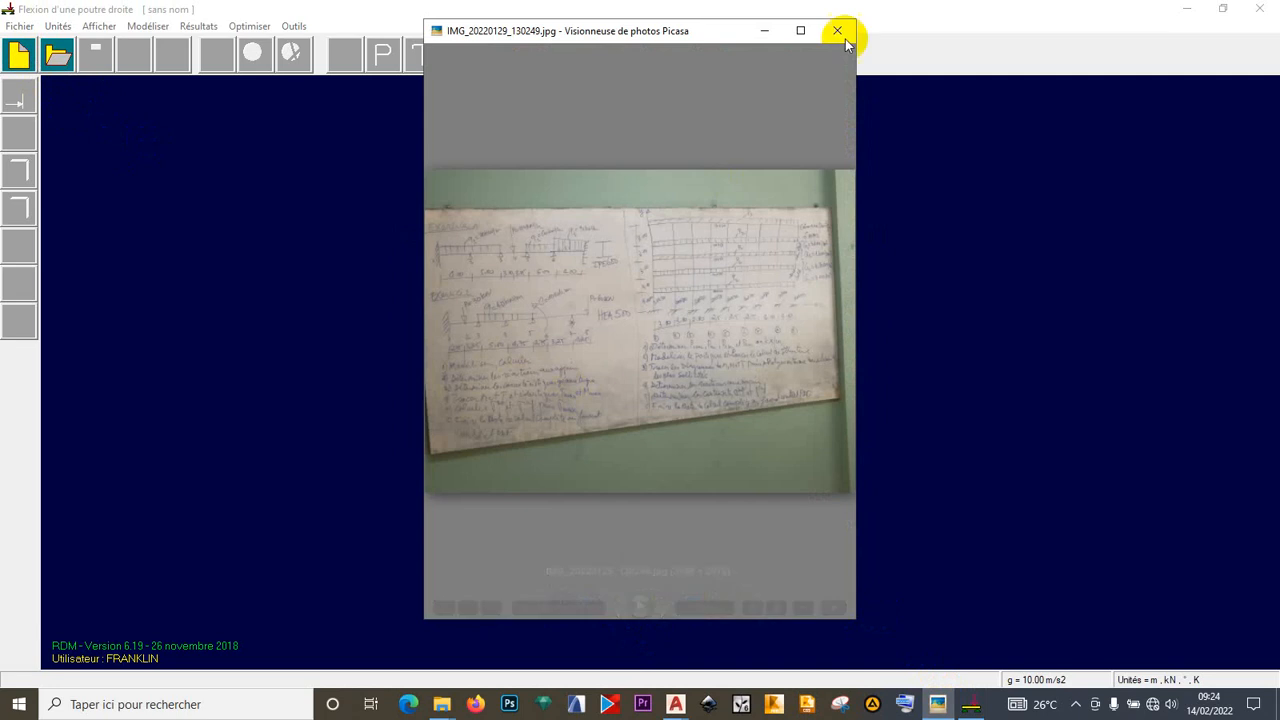
left_click(807, 31)
scroll(491, 274, "up", 4)
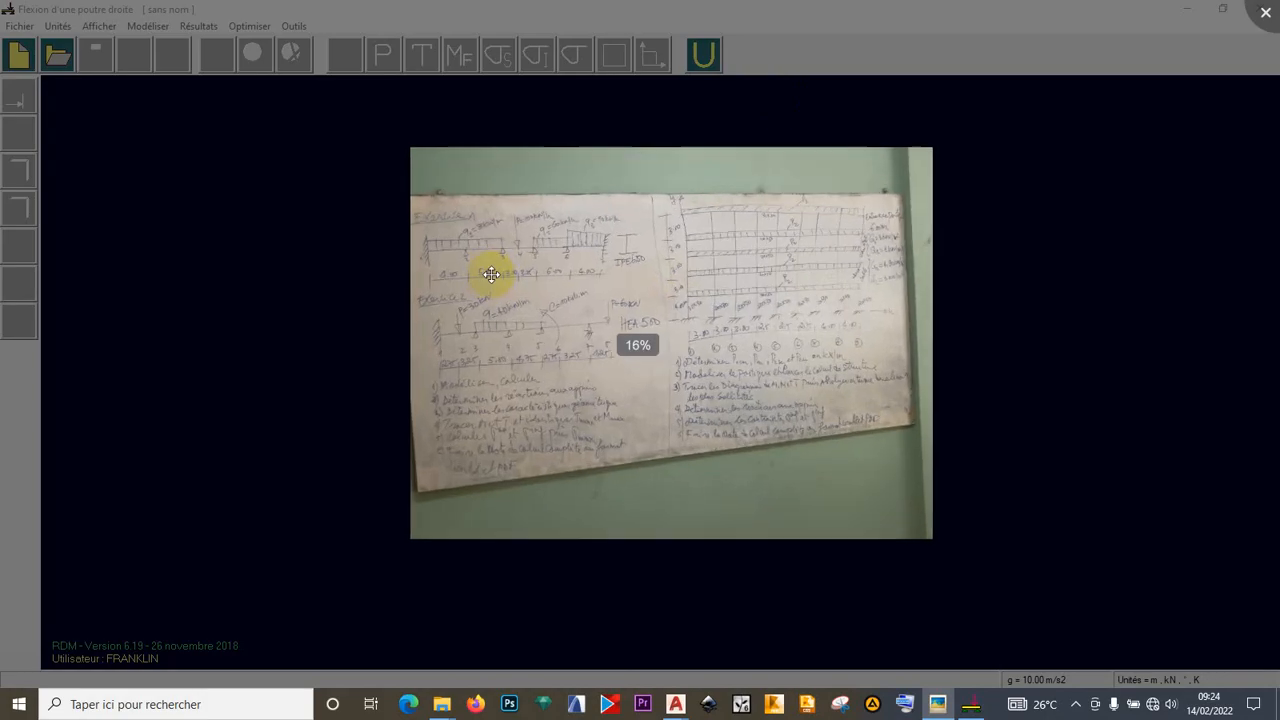
scroll(491, 274, "up", 3)
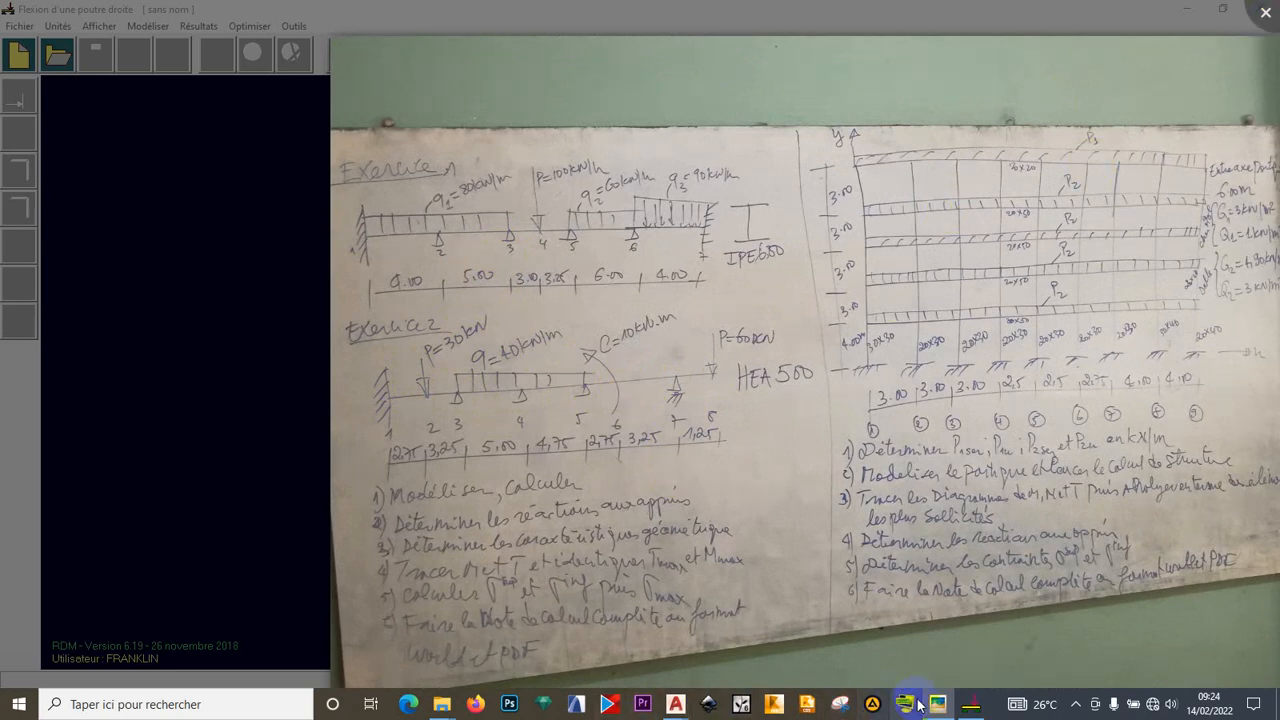
- Set the number of beam nodes to 8
left_click(970, 704)
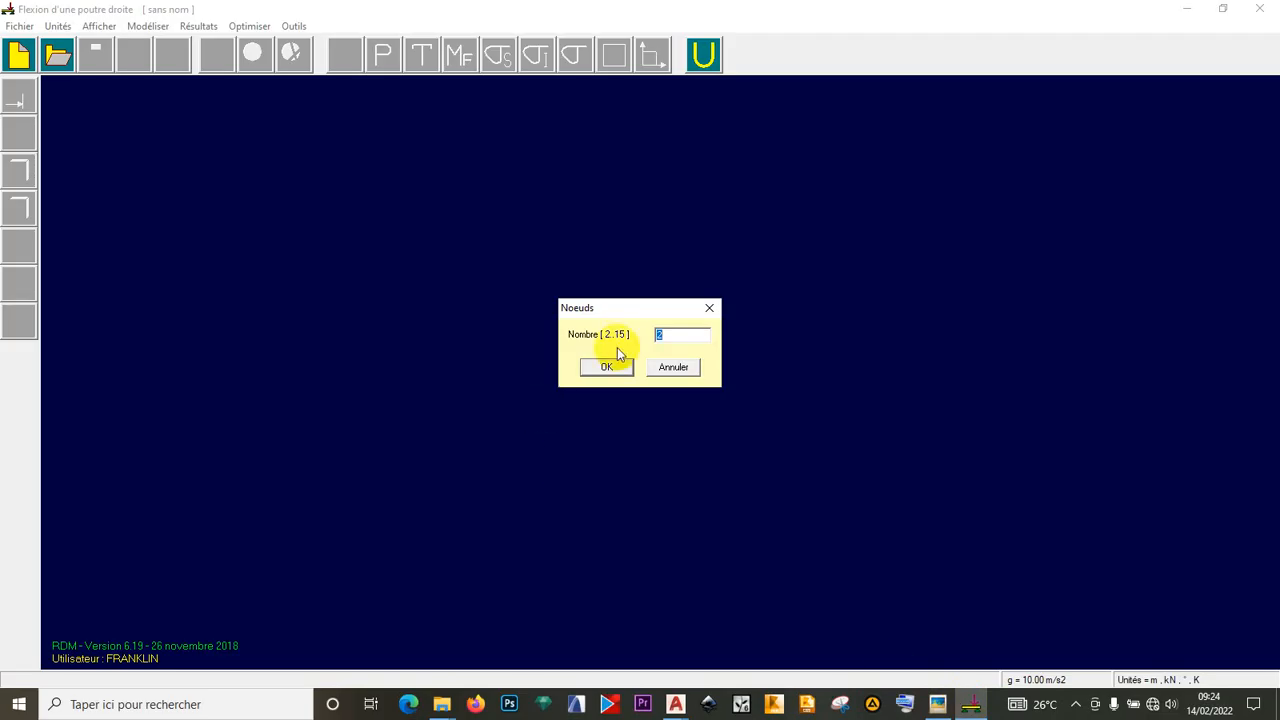
type("8")
left_click(614, 368)
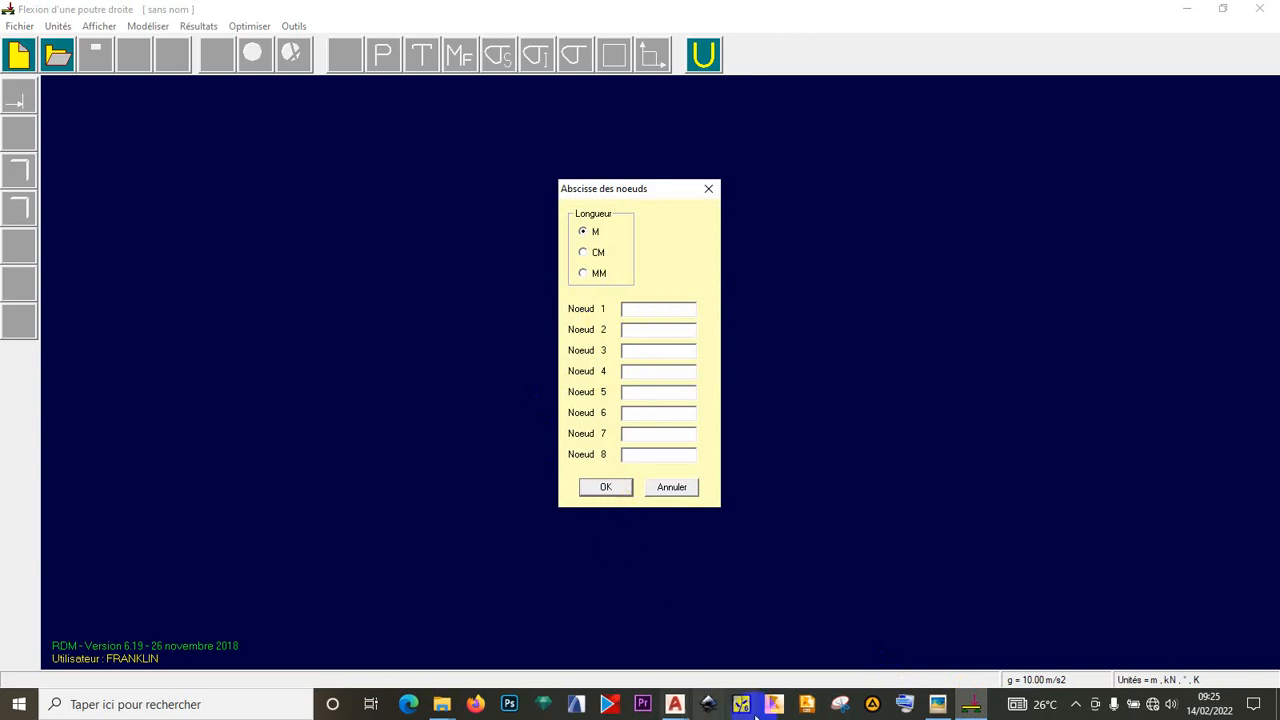
- Enter node abscissae 0, 2.75, 6, 11, 15.75, 18.5, 21.75 and 23 m from the photo
left_click(937, 704)
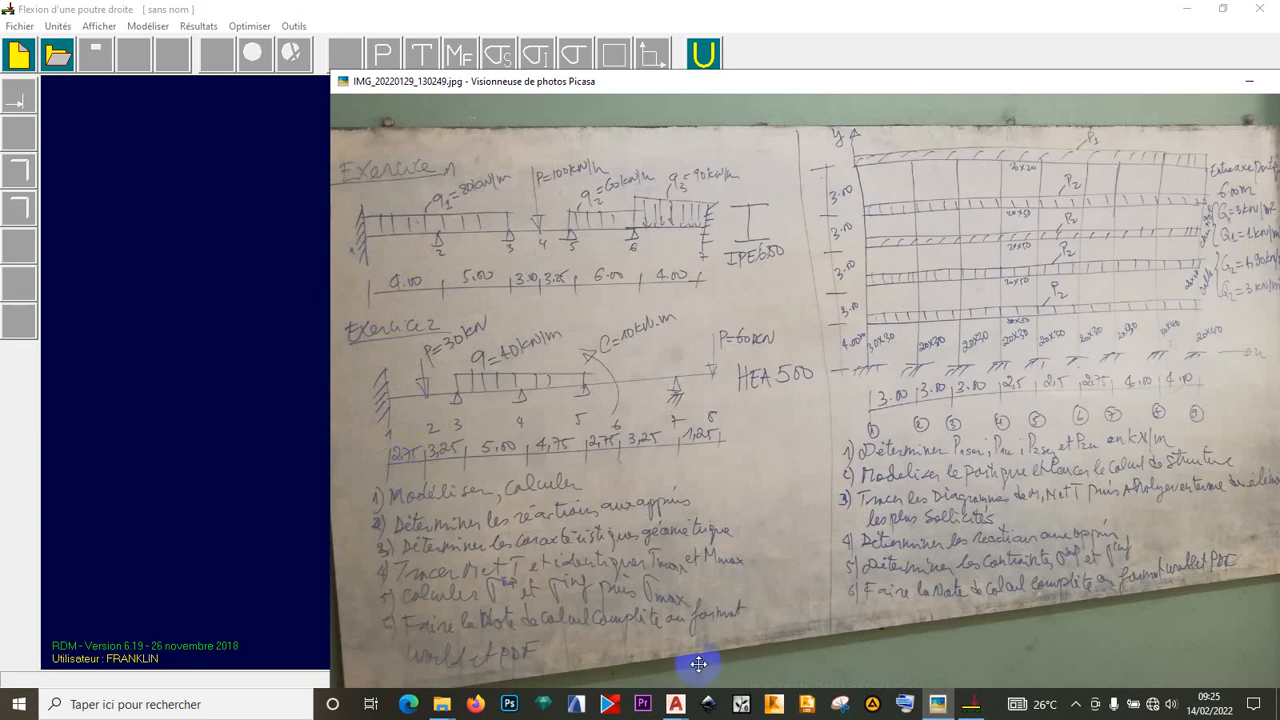
left_click(972, 708)
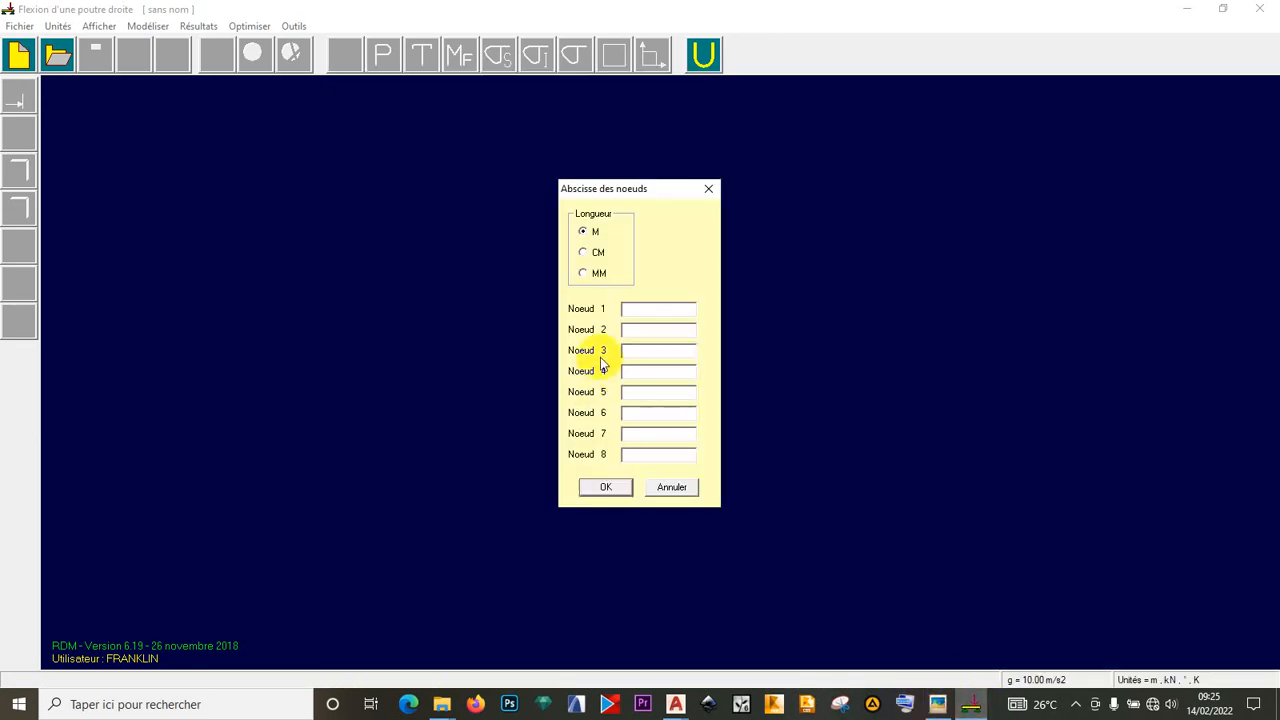
left_click(647, 307)
type("0")
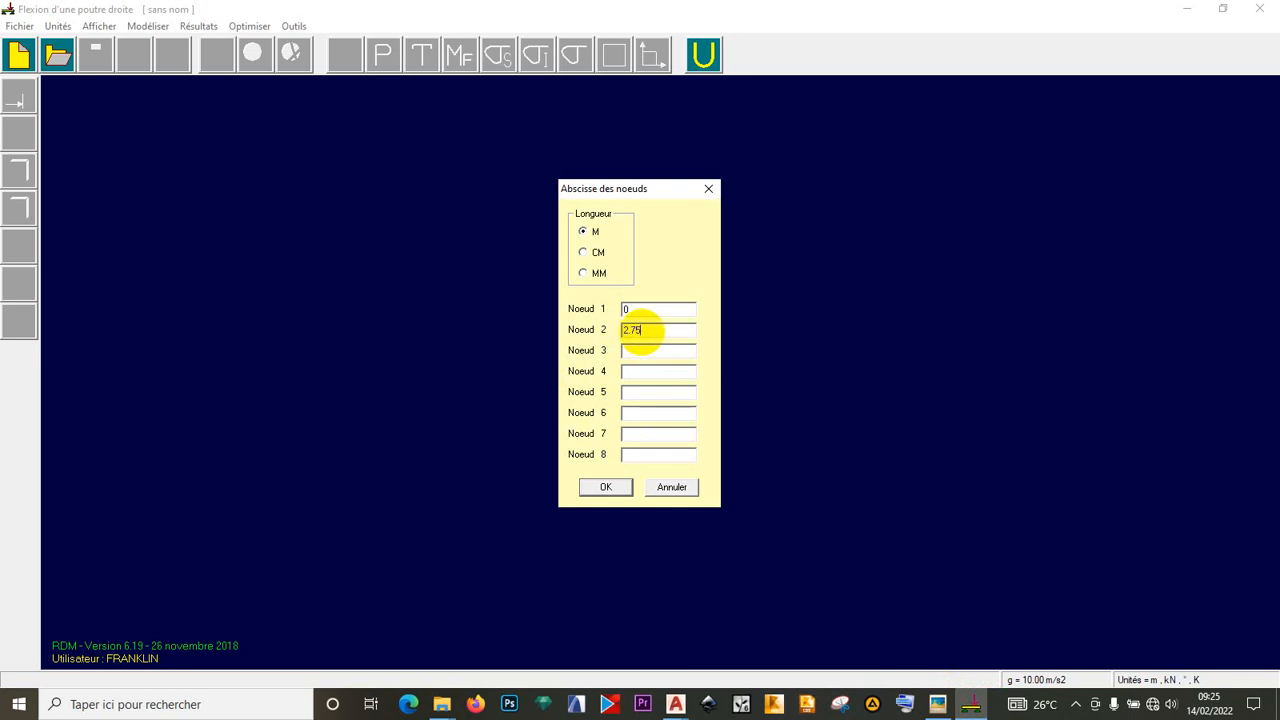
left_click(940, 703)
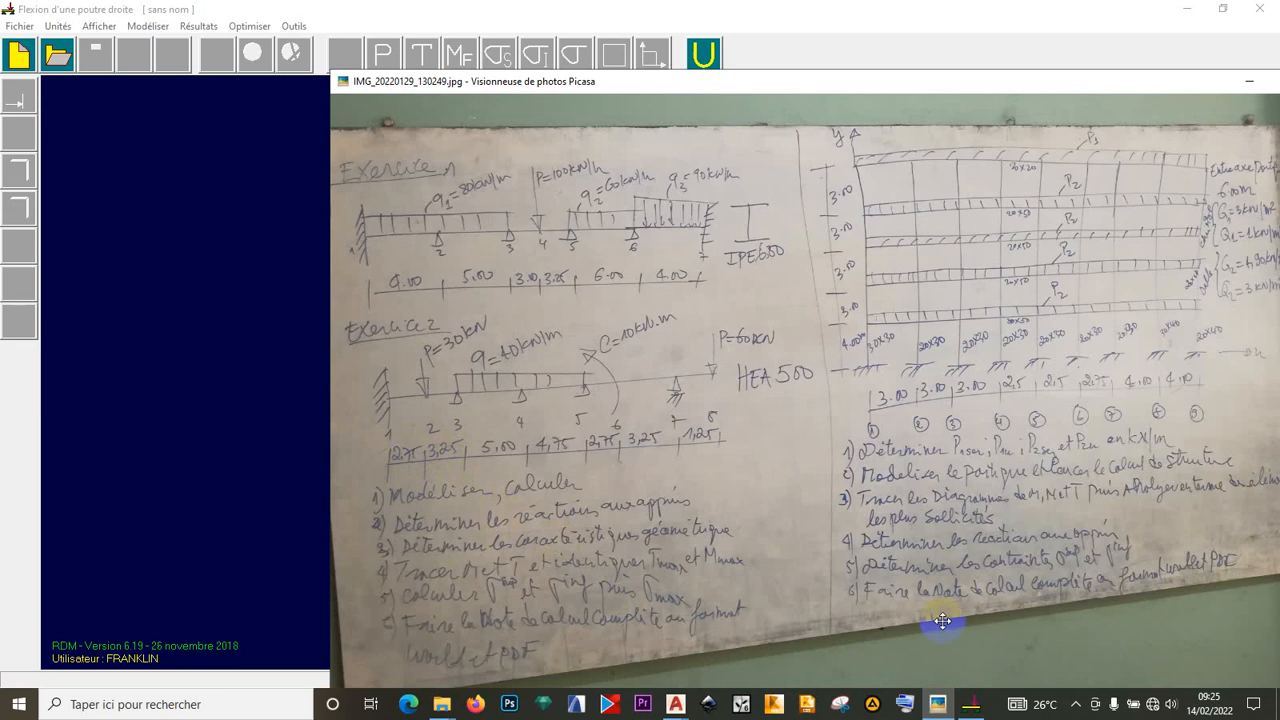
left_click(972, 704)
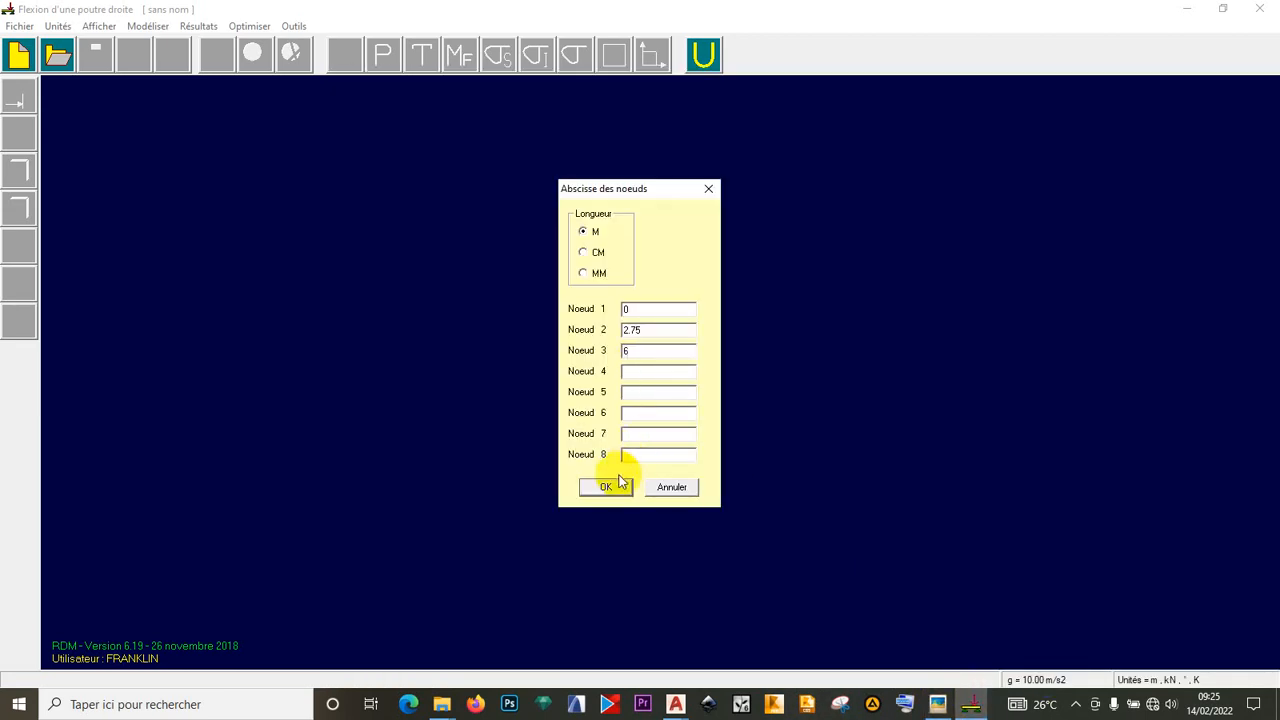
left_click(942, 705)
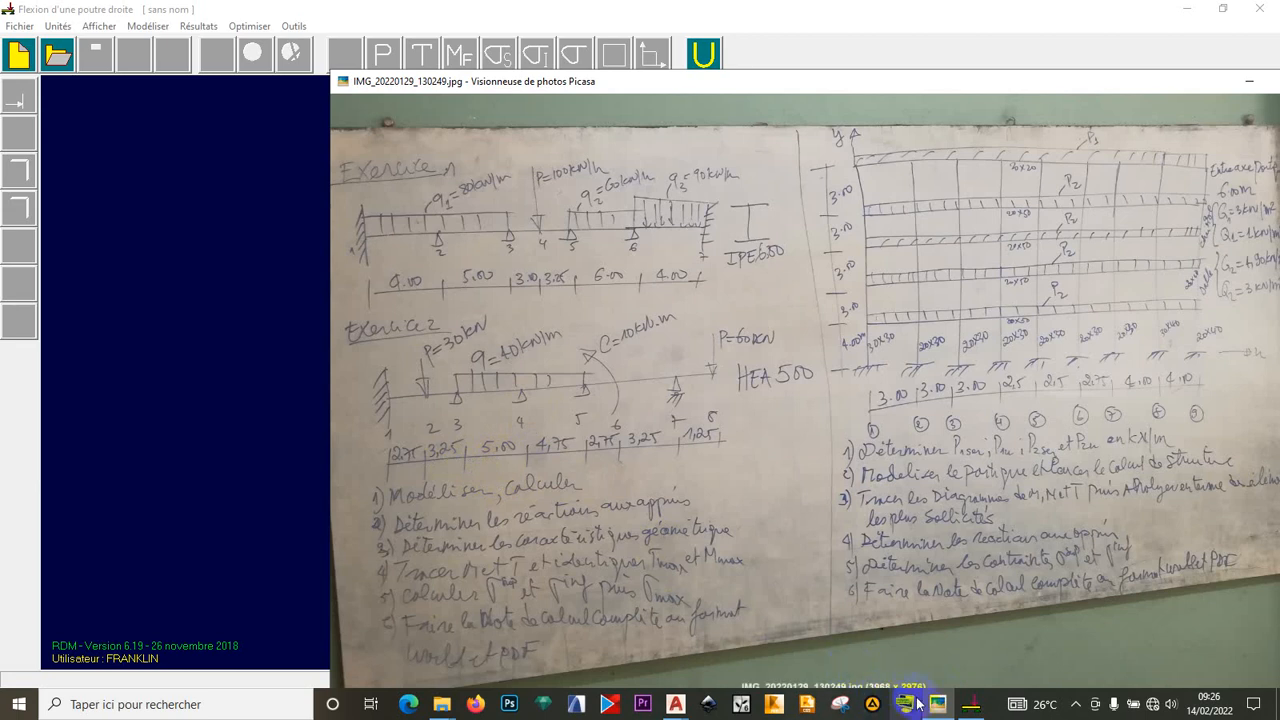
left_click(970, 703)
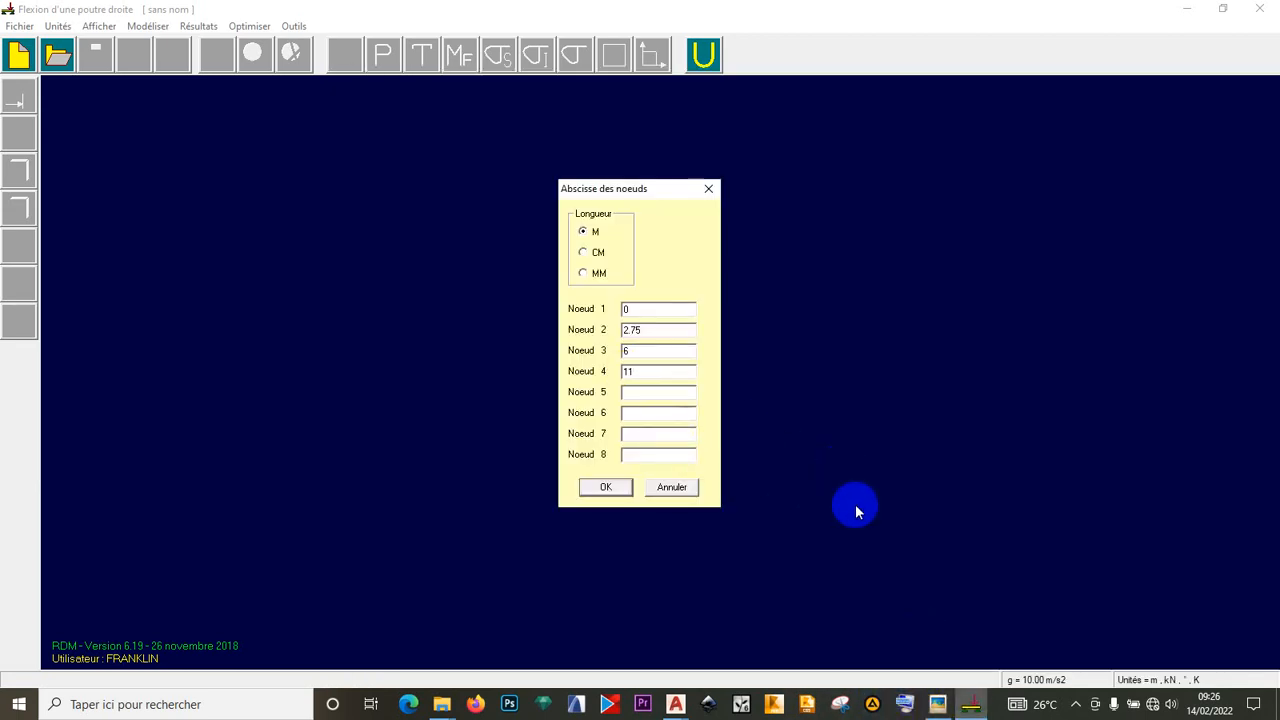
left_click(1077, 704)
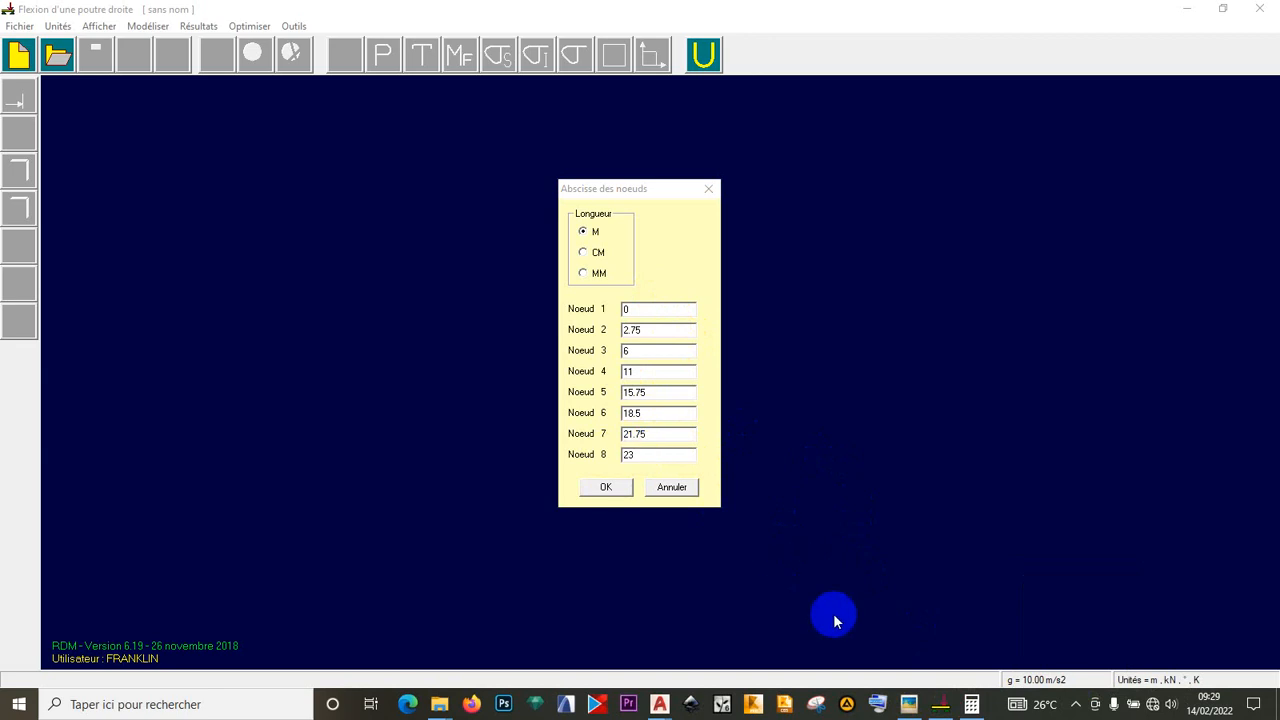
left_click(908, 700)
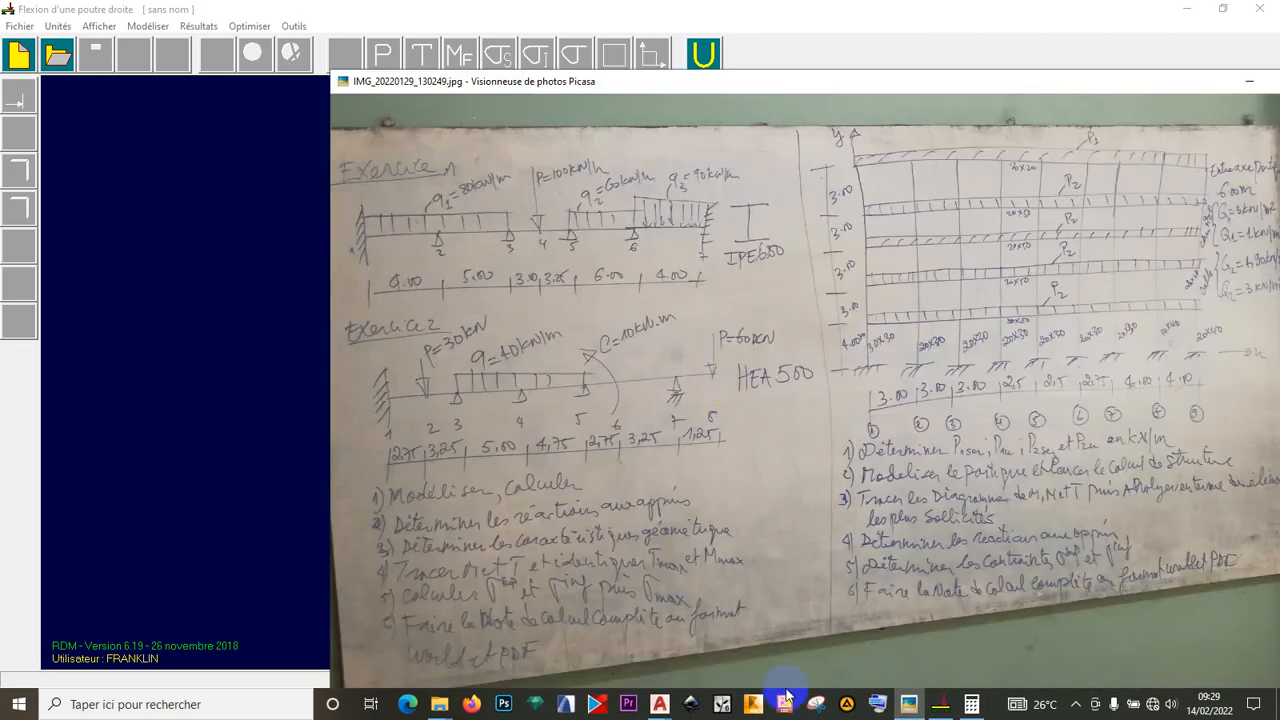
left_click(940, 704)
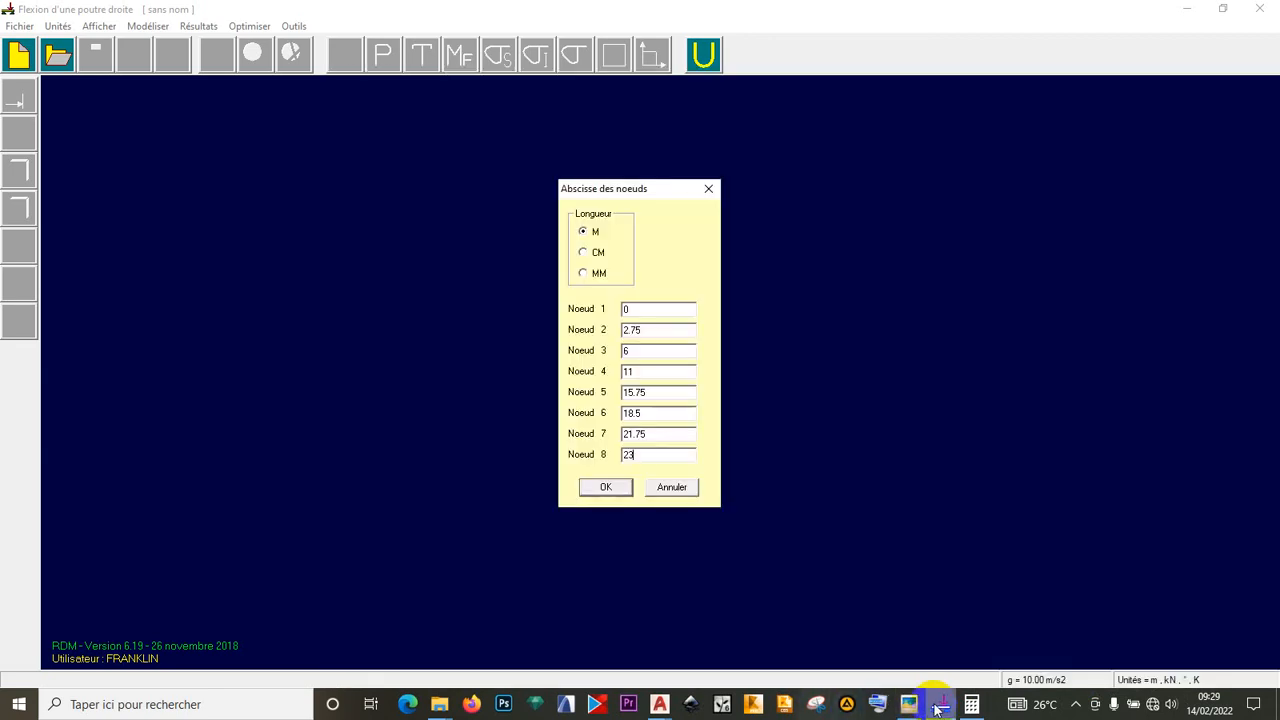
left_click(607, 488)
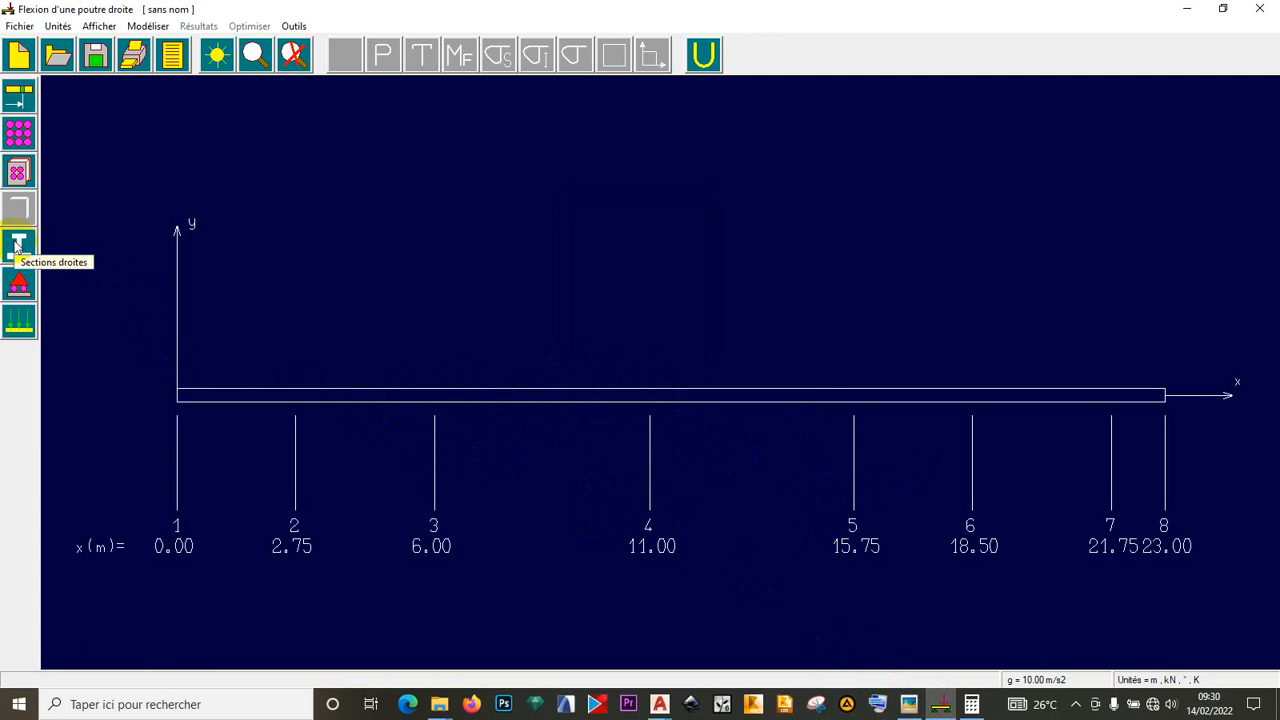
- Open the Modéliser menu for sections, supports and loads
left_click(166, 25)
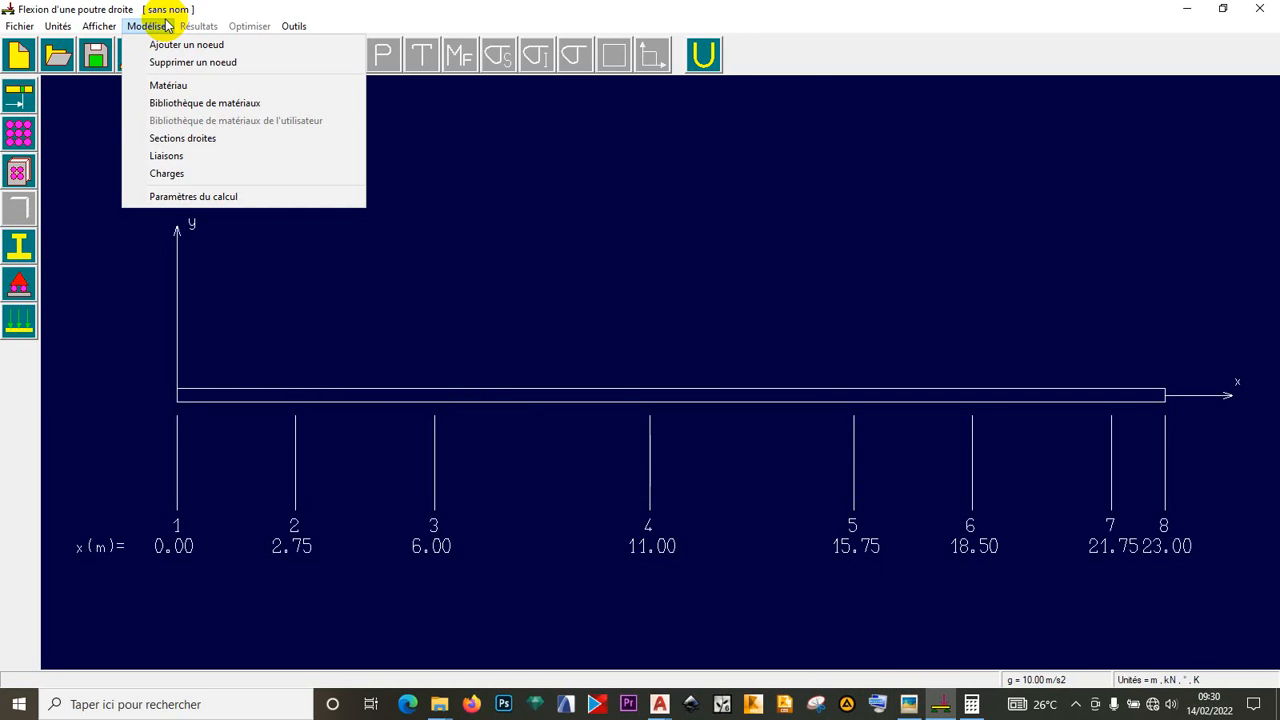
- Browse the cross-section palette, previewing unequal- and equal-flange I-section dimensions
left_click(170, 138)
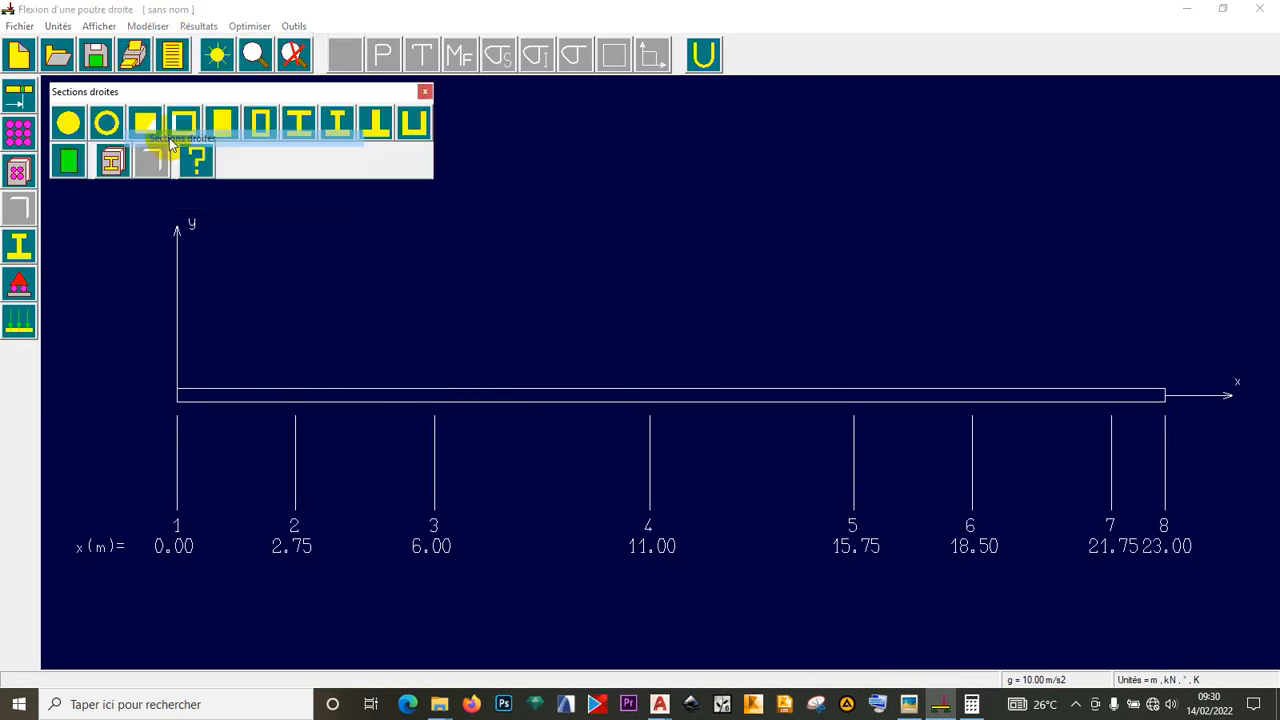
left_click(425, 91)
left_click(19, 251)
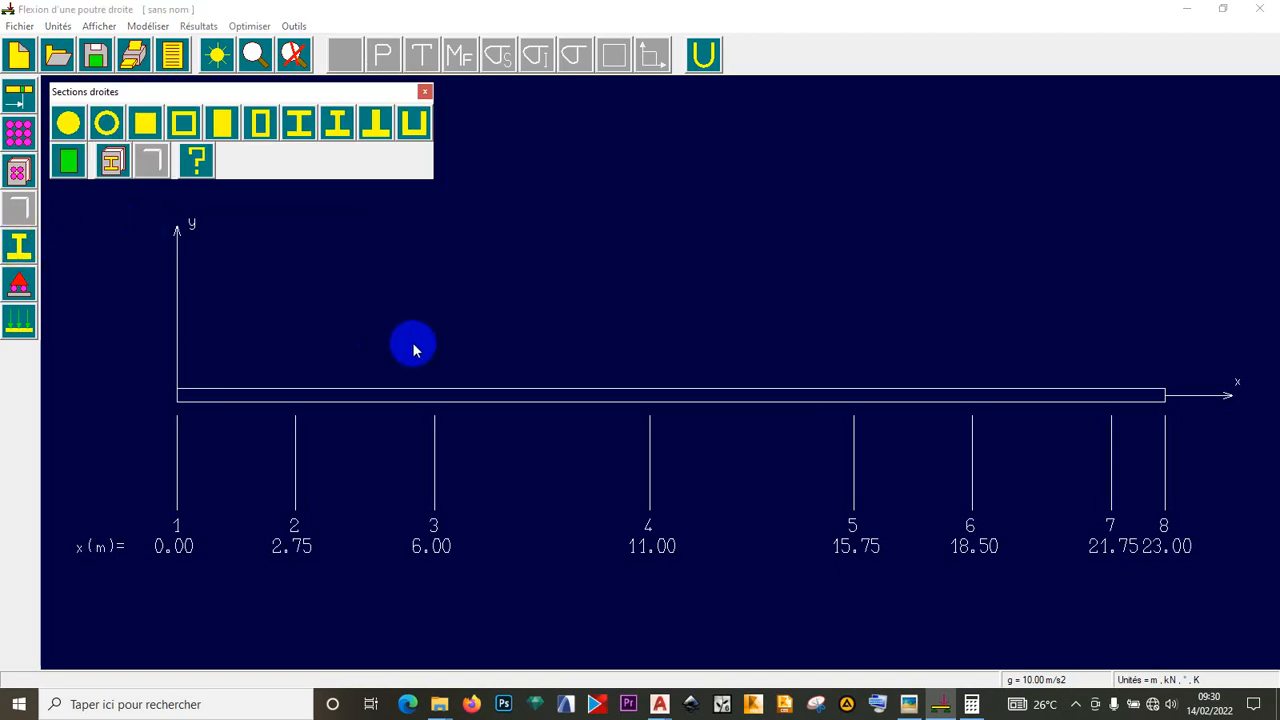
left_click(908, 704)
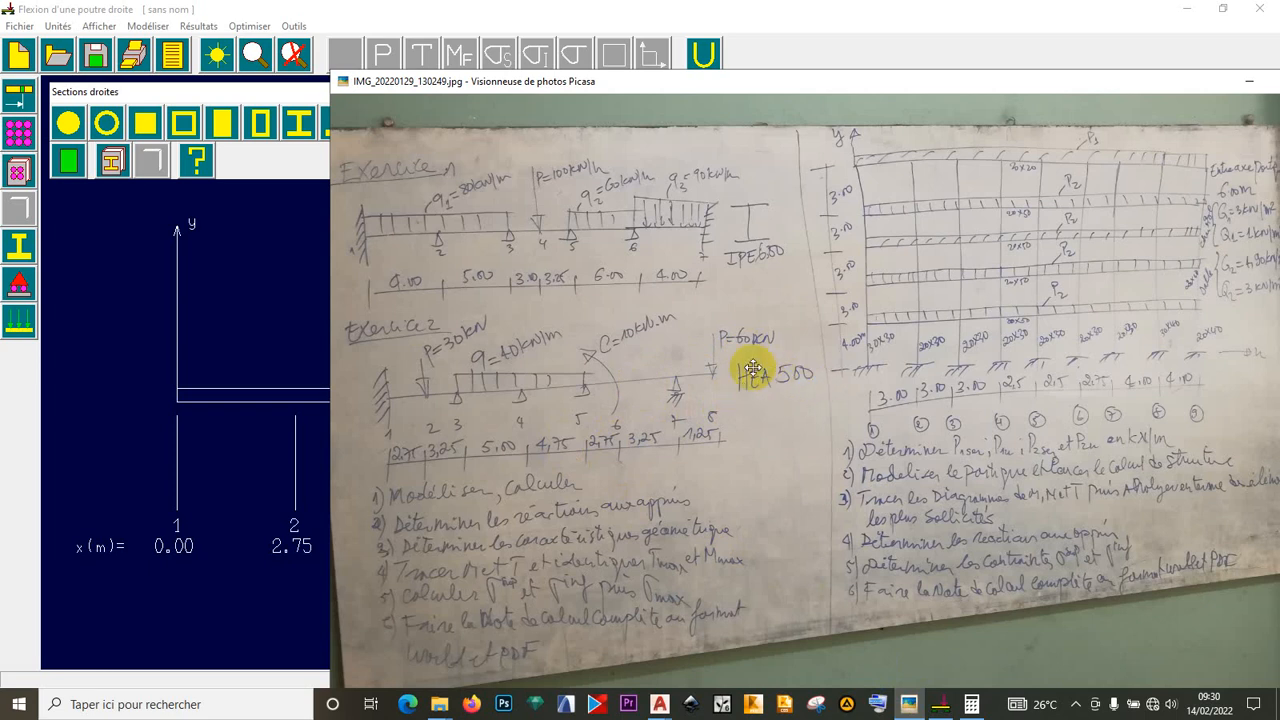
left_click(254, 168)
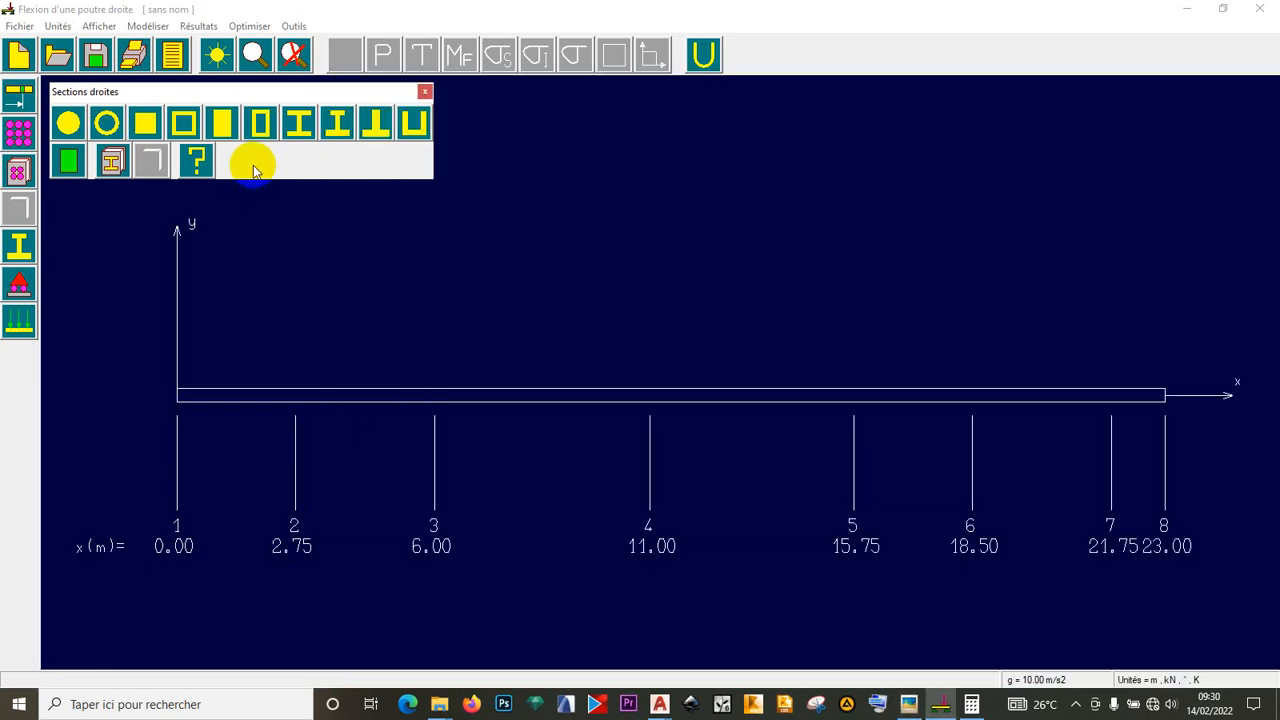
left_click(330, 128)
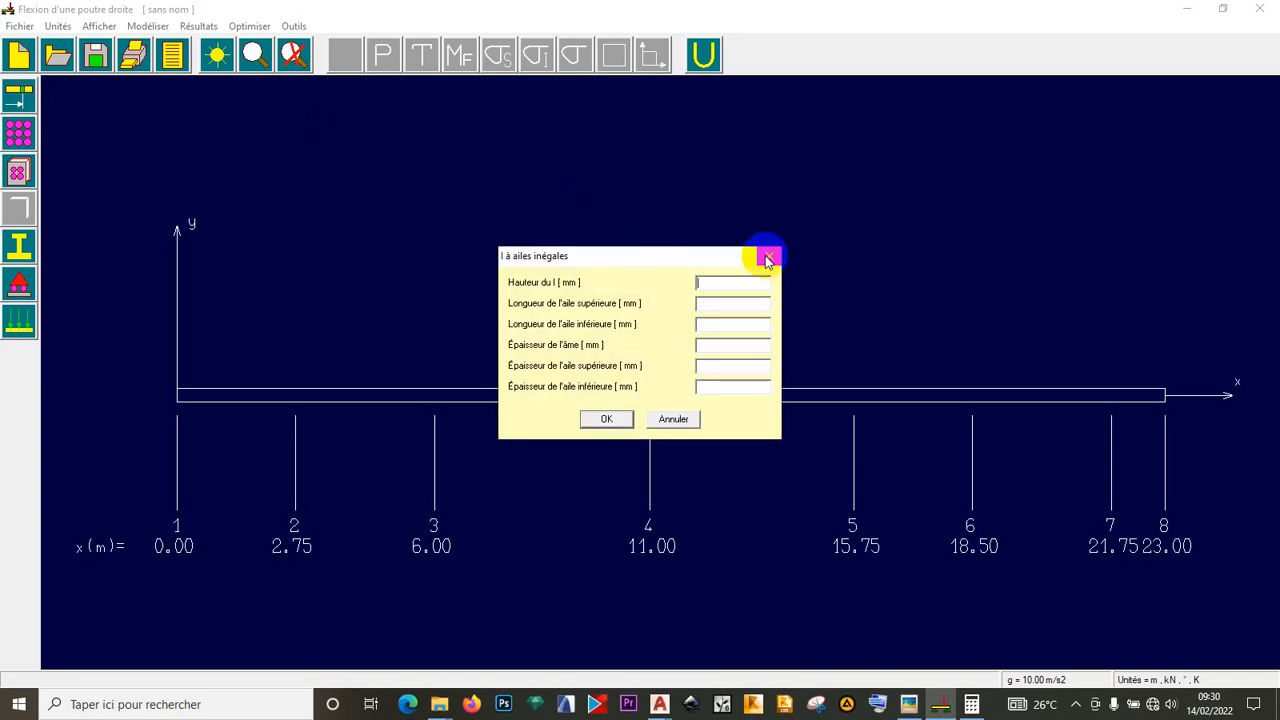
left_click(767, 259)
left_click(290, 124)
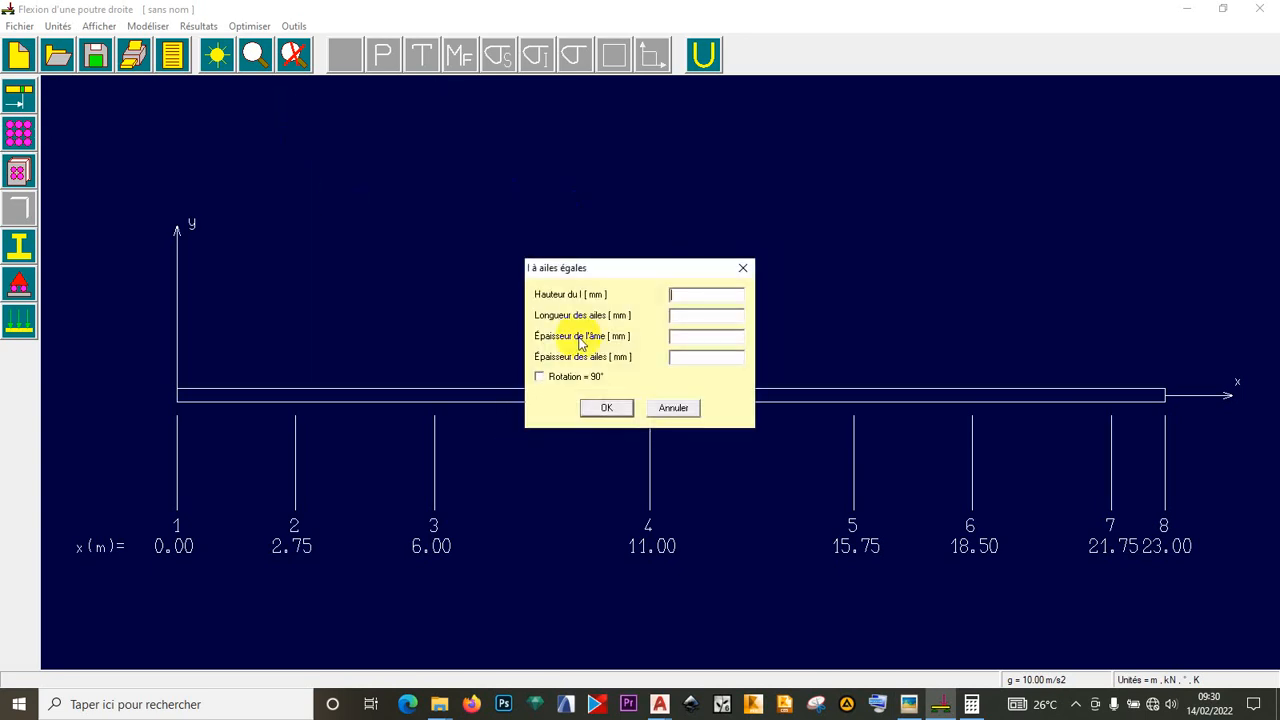
left_click(740, 270)
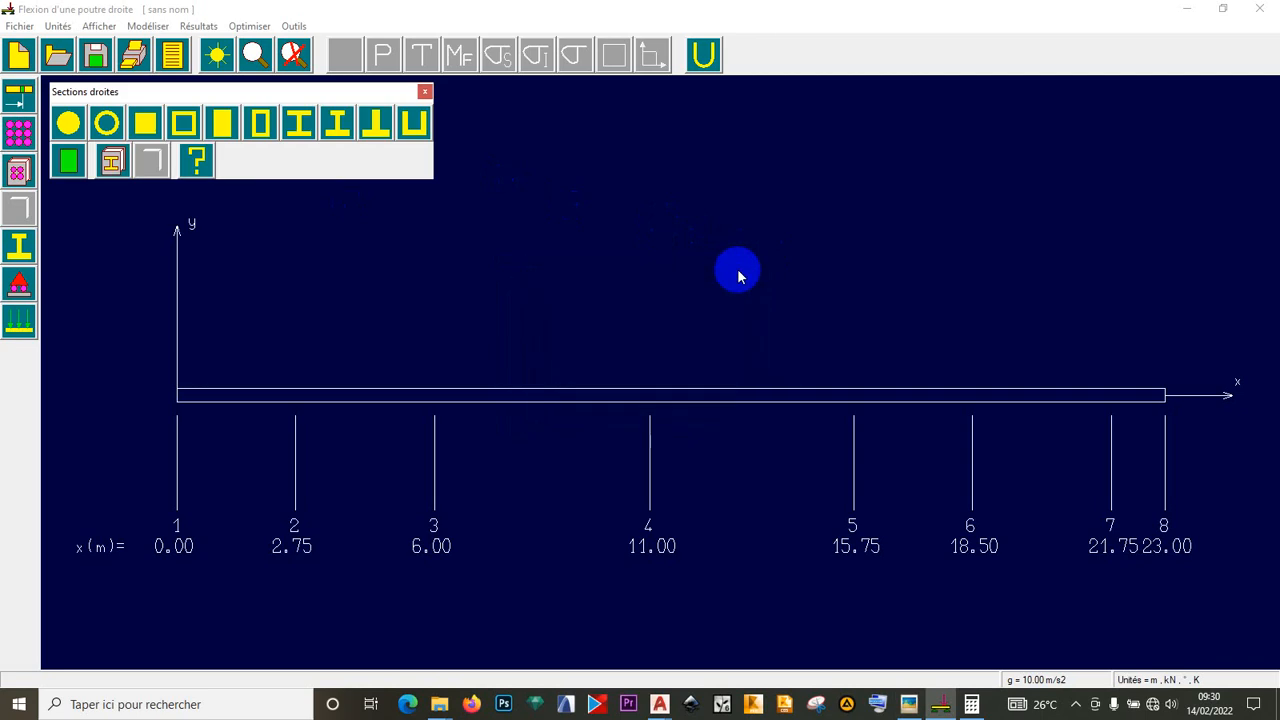
- Assign an HEA 500 profile from the steel profile library, then view the whiteboard photo
left_click(118, 165)
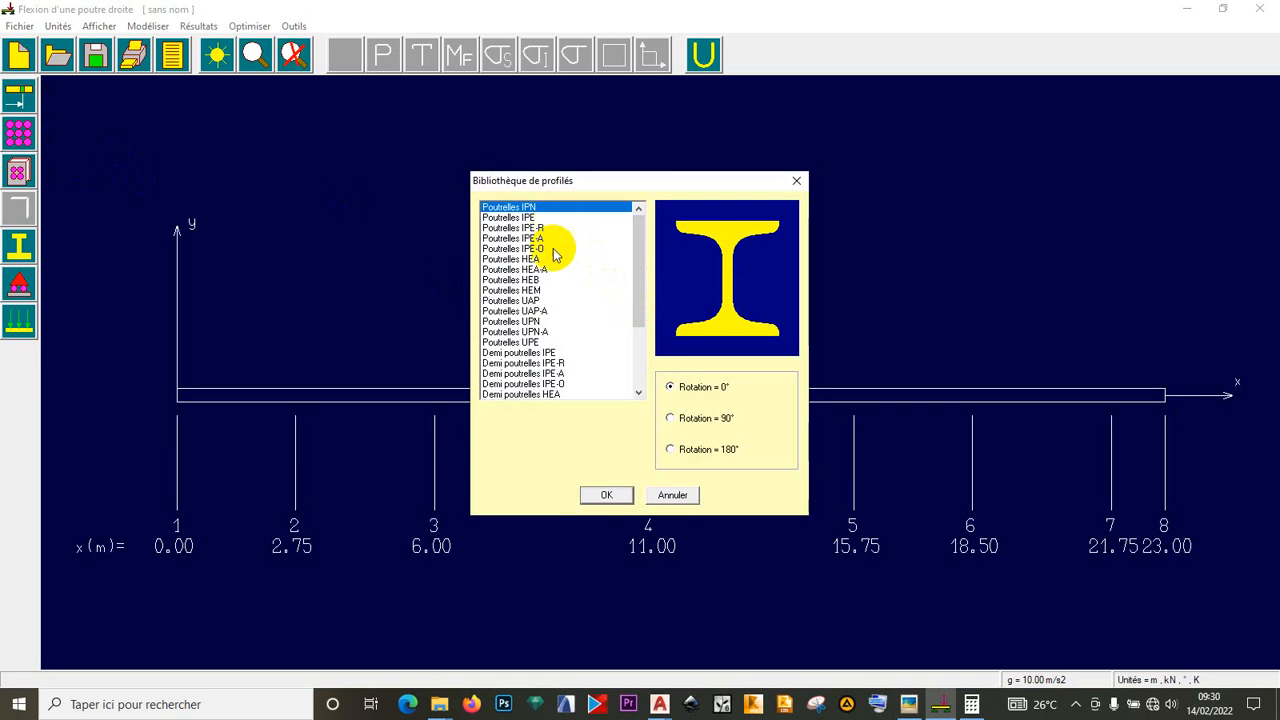
left_click(537, 260)
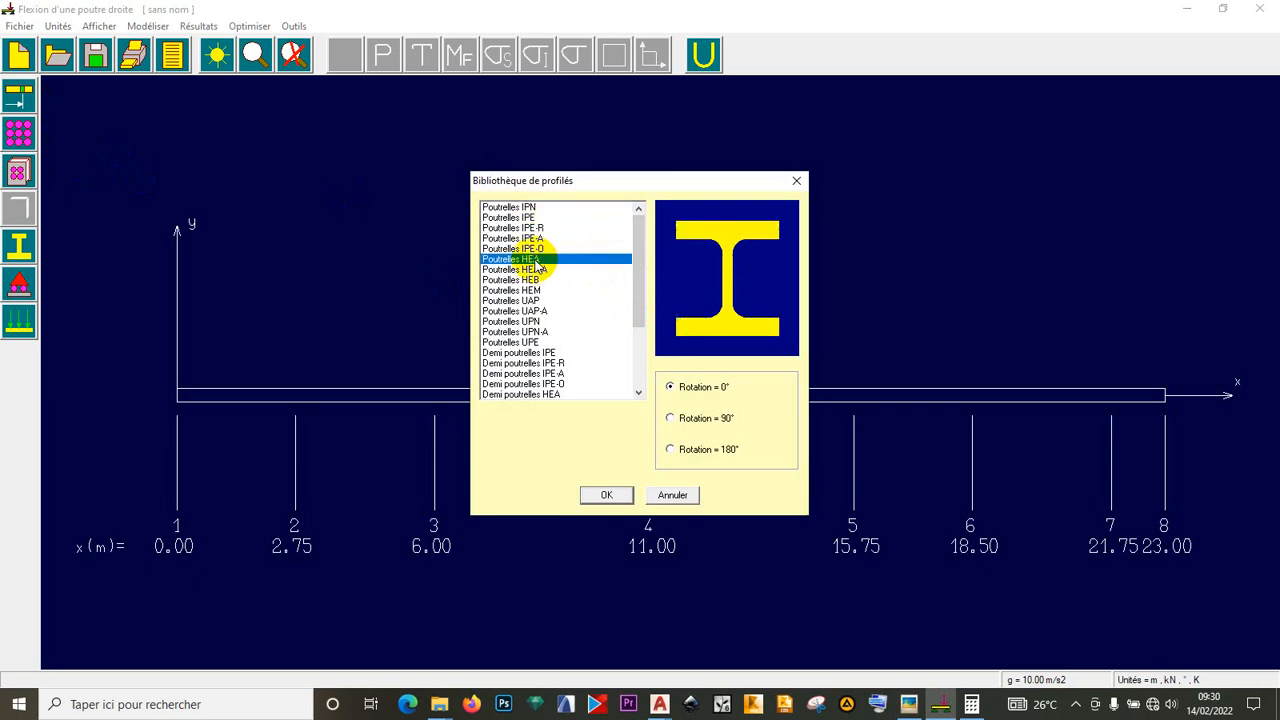
left_click(601, 497)
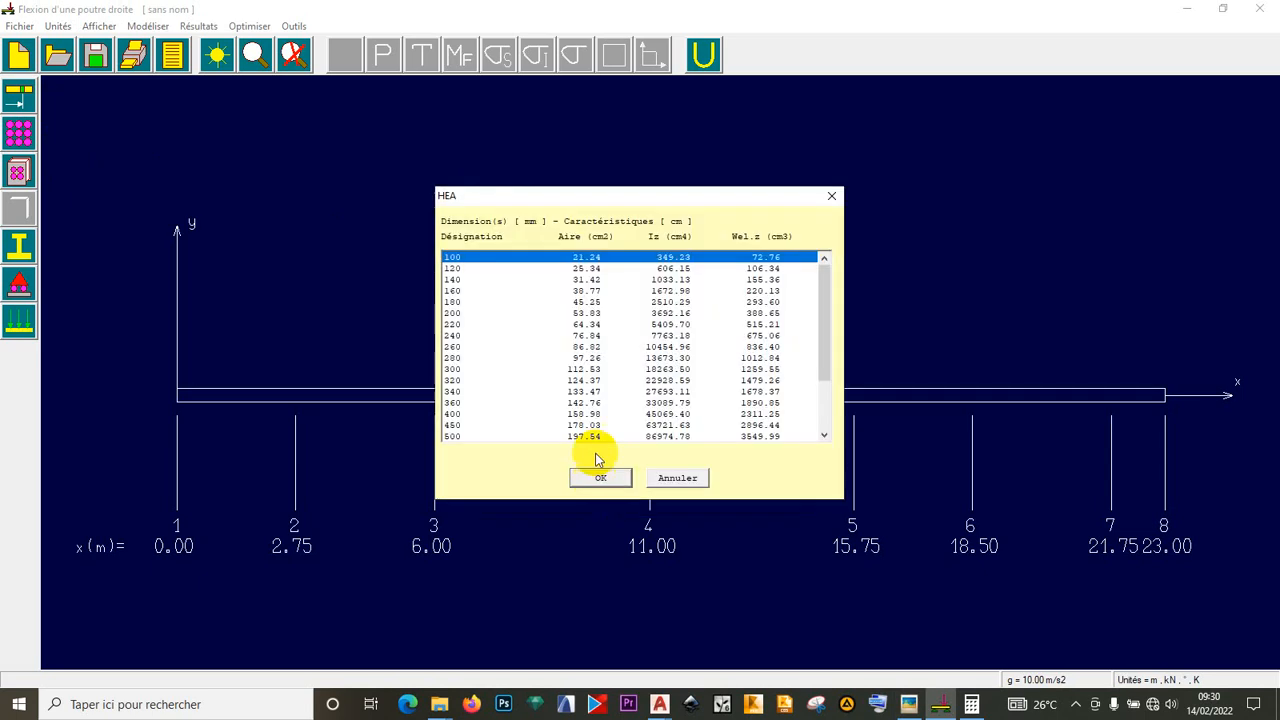
scroll(466, 352, "down", 3)
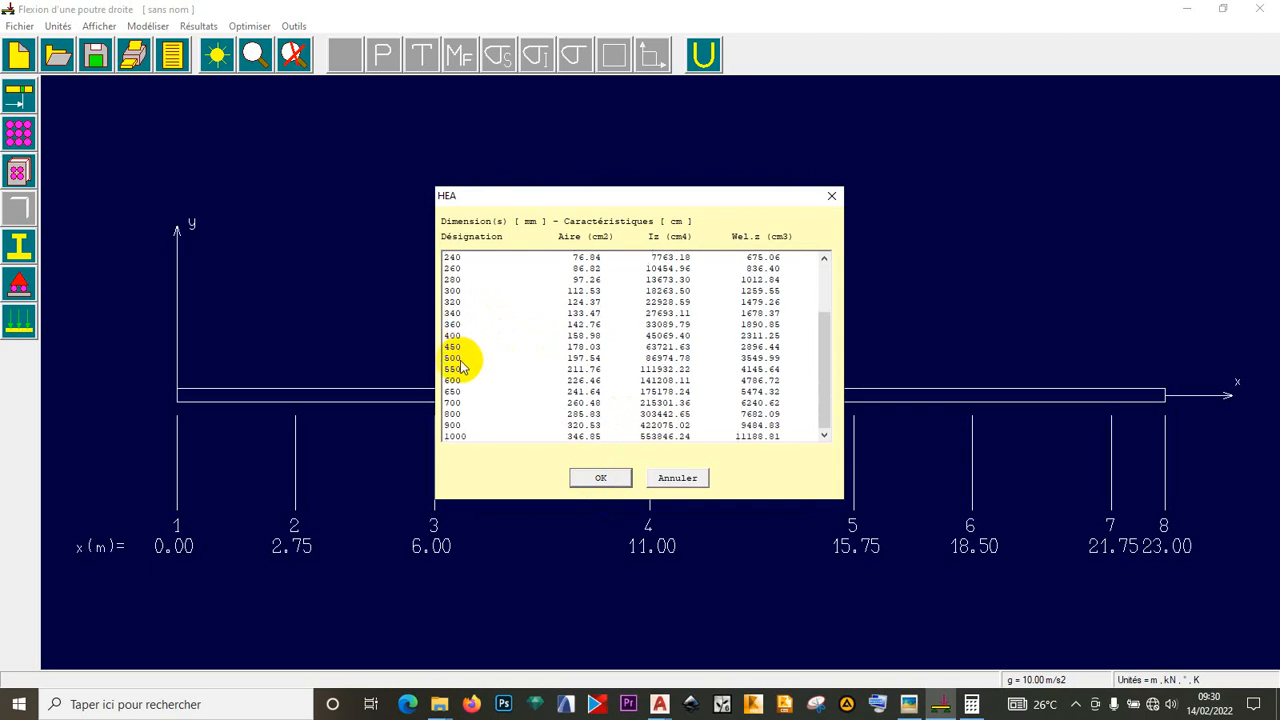
left_click(459, 360)
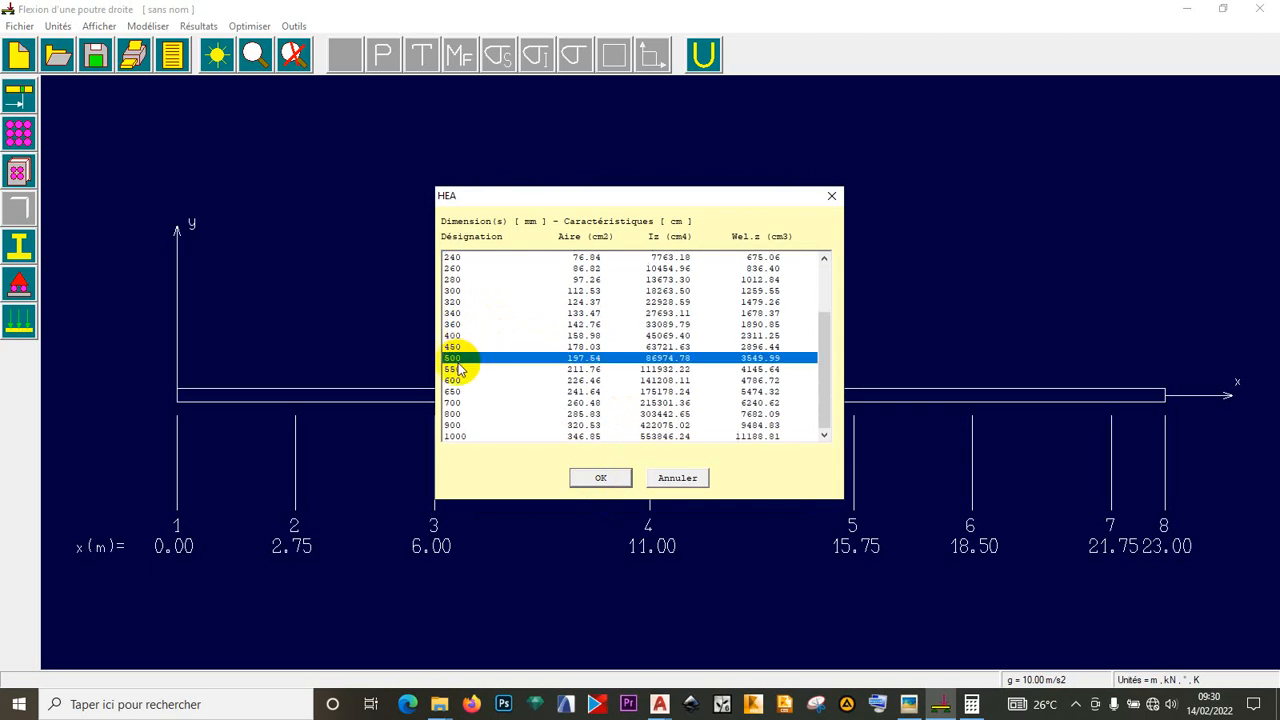
left_click(597, 479)
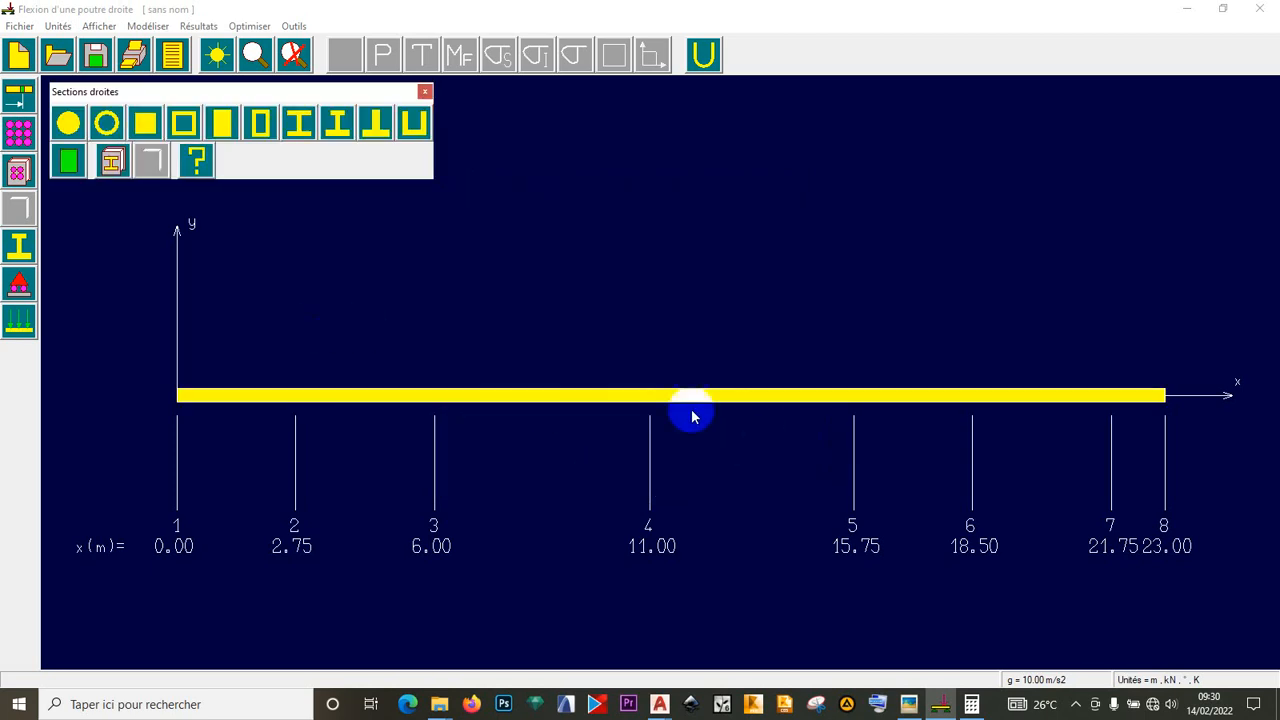
left_click(424, 93)
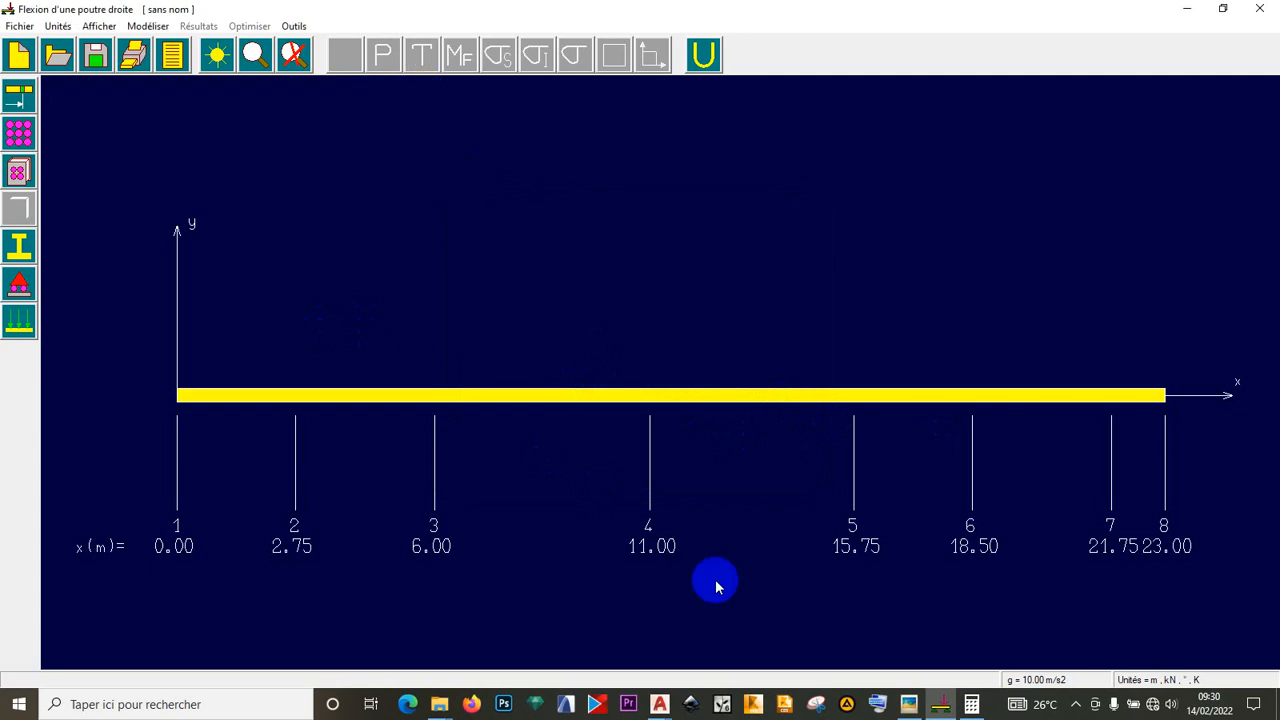
left_click(907, 703)
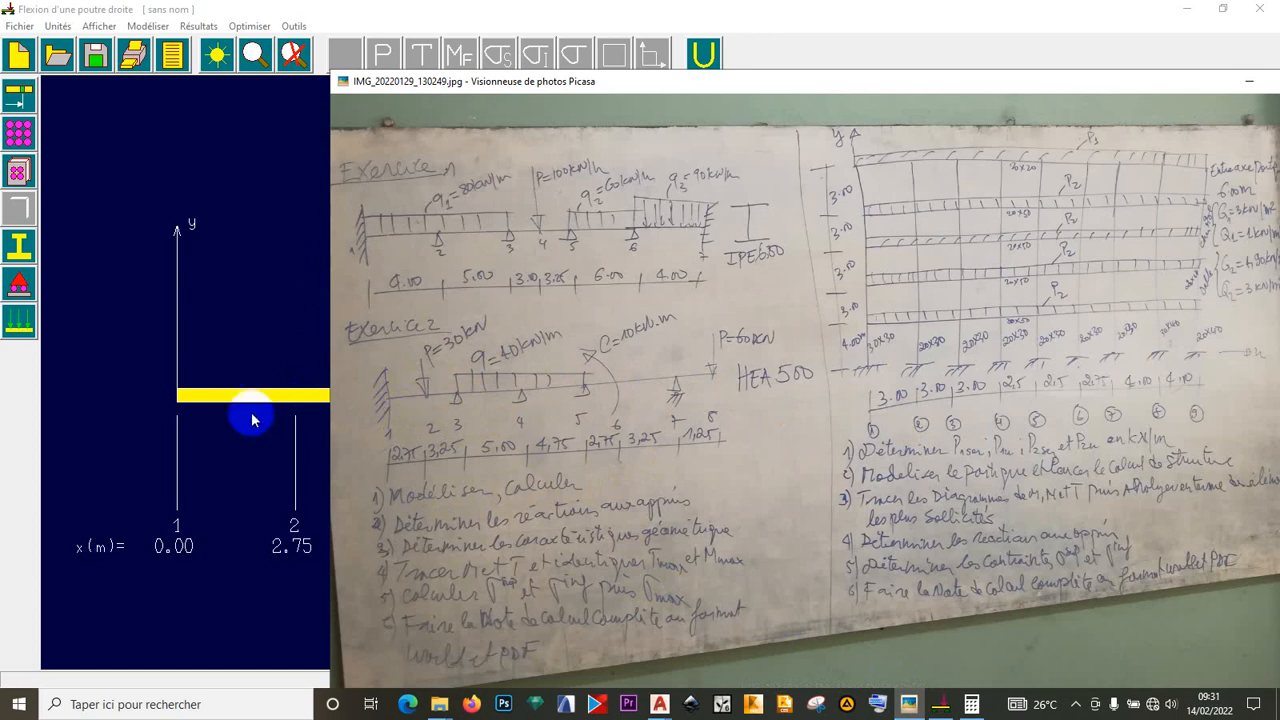
- Fix node 1 of the beam with an Encastrement support from Liaisons nodales
left_click(287, 305)
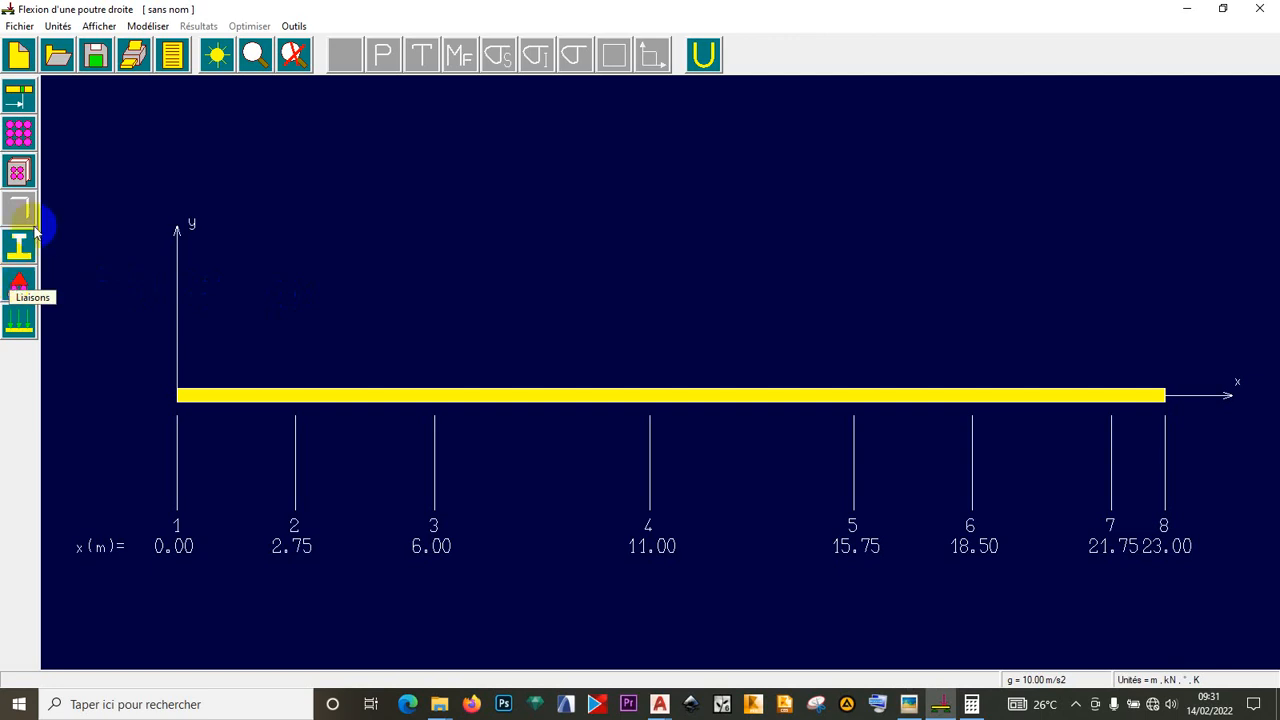
left_click(155, 28)
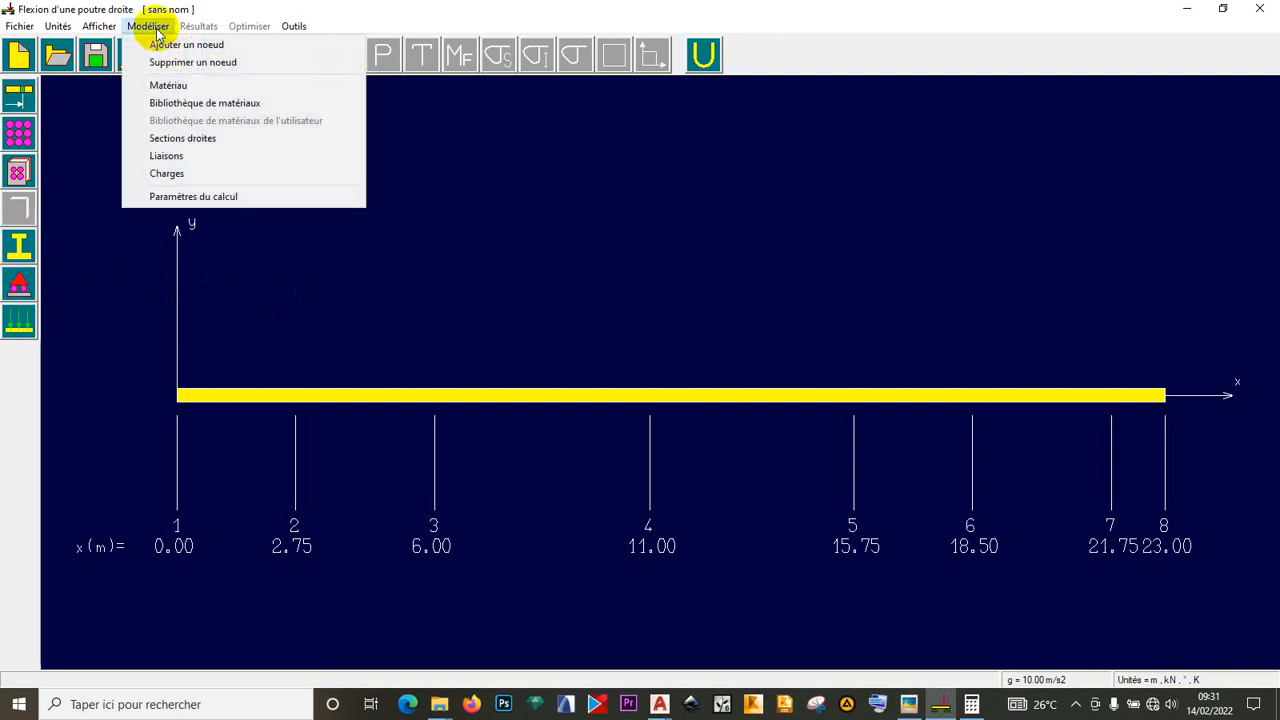
left_click(181, 160)
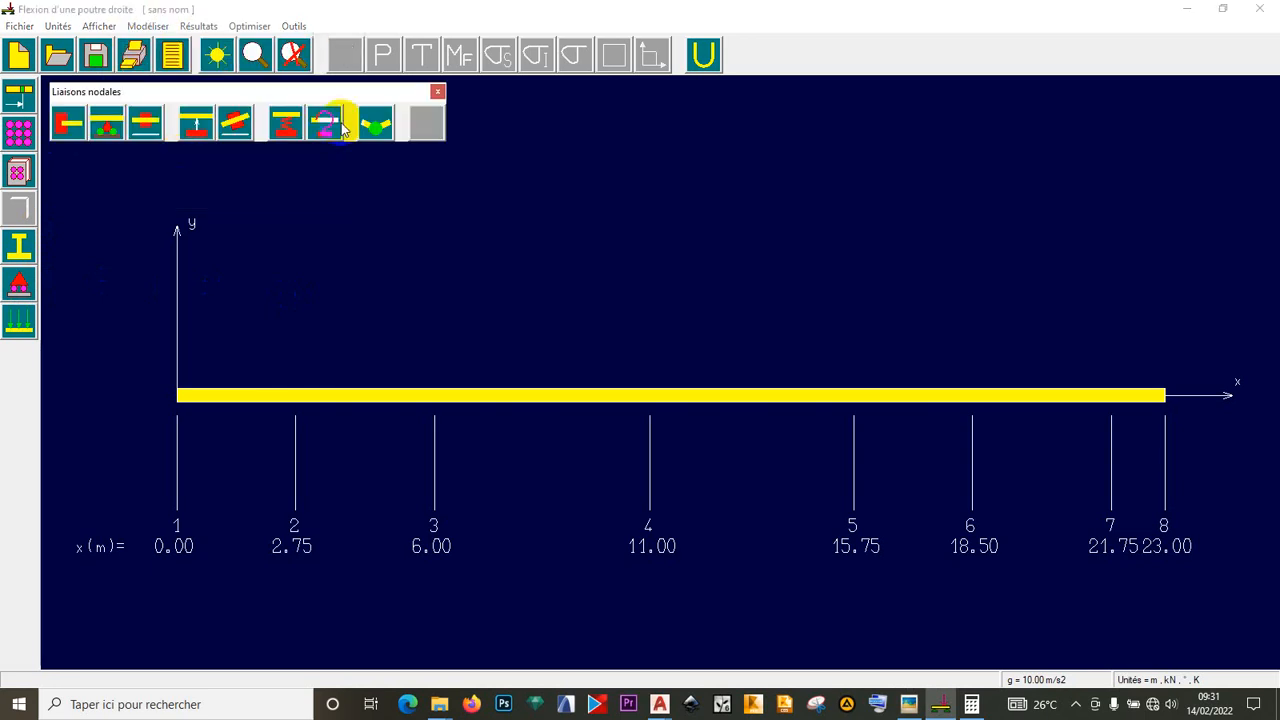
left_click(438, 89)
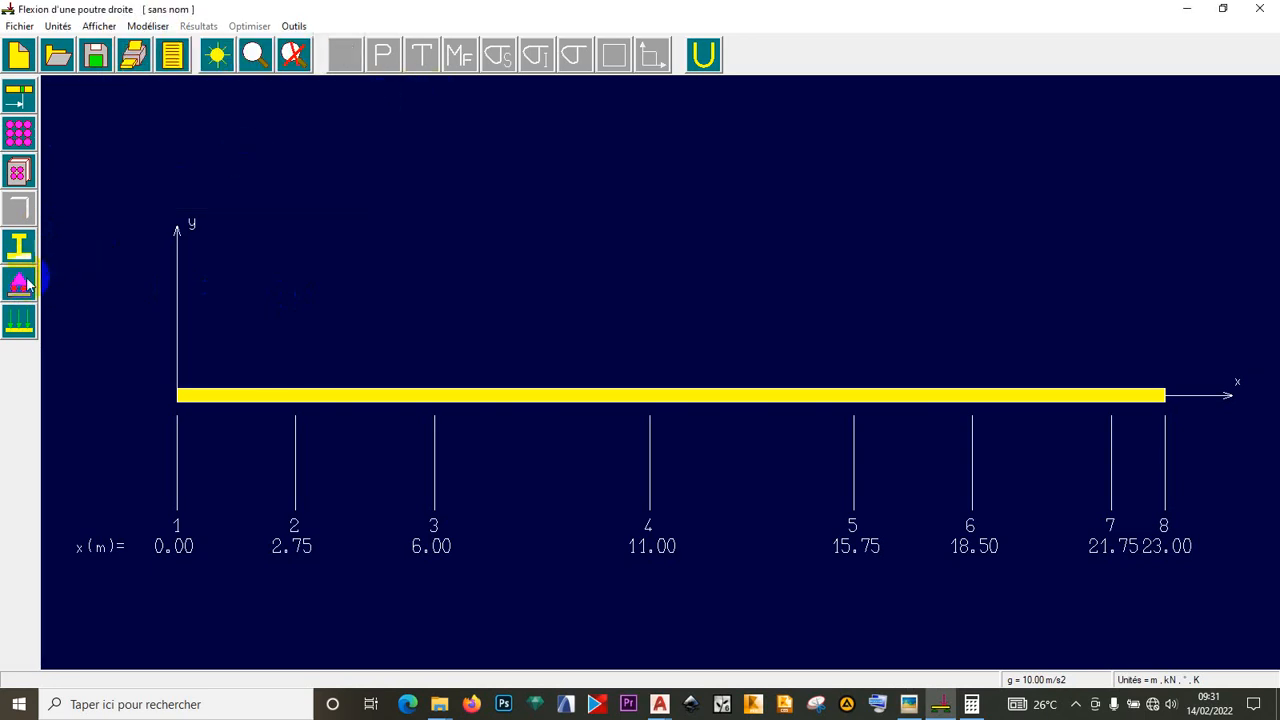
left_click(20, 287)
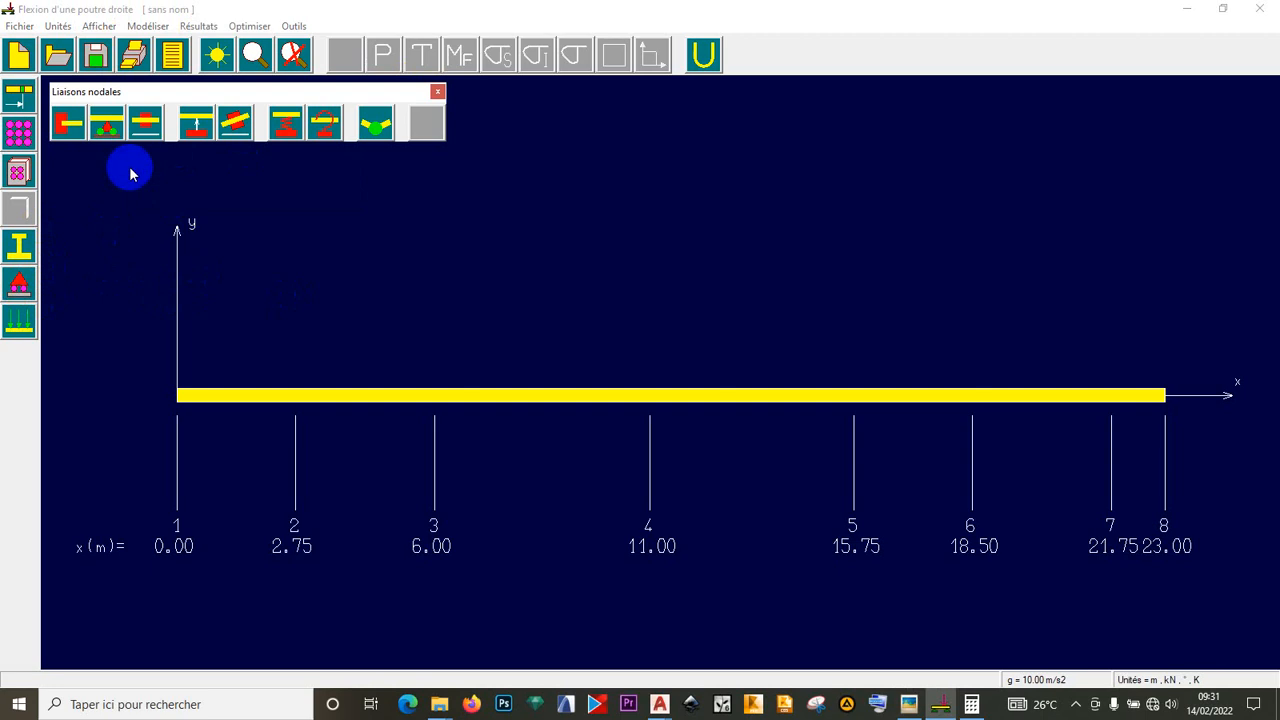
left_click(62, 122)
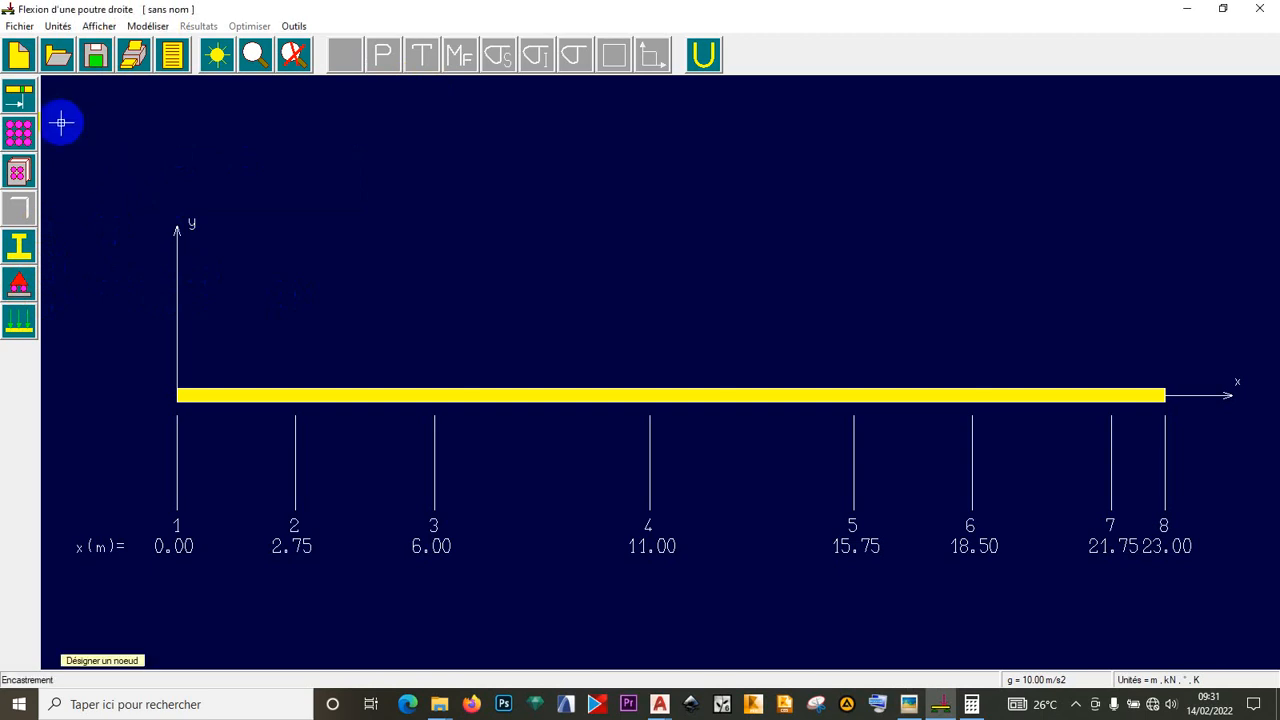
left_click(177, 400)
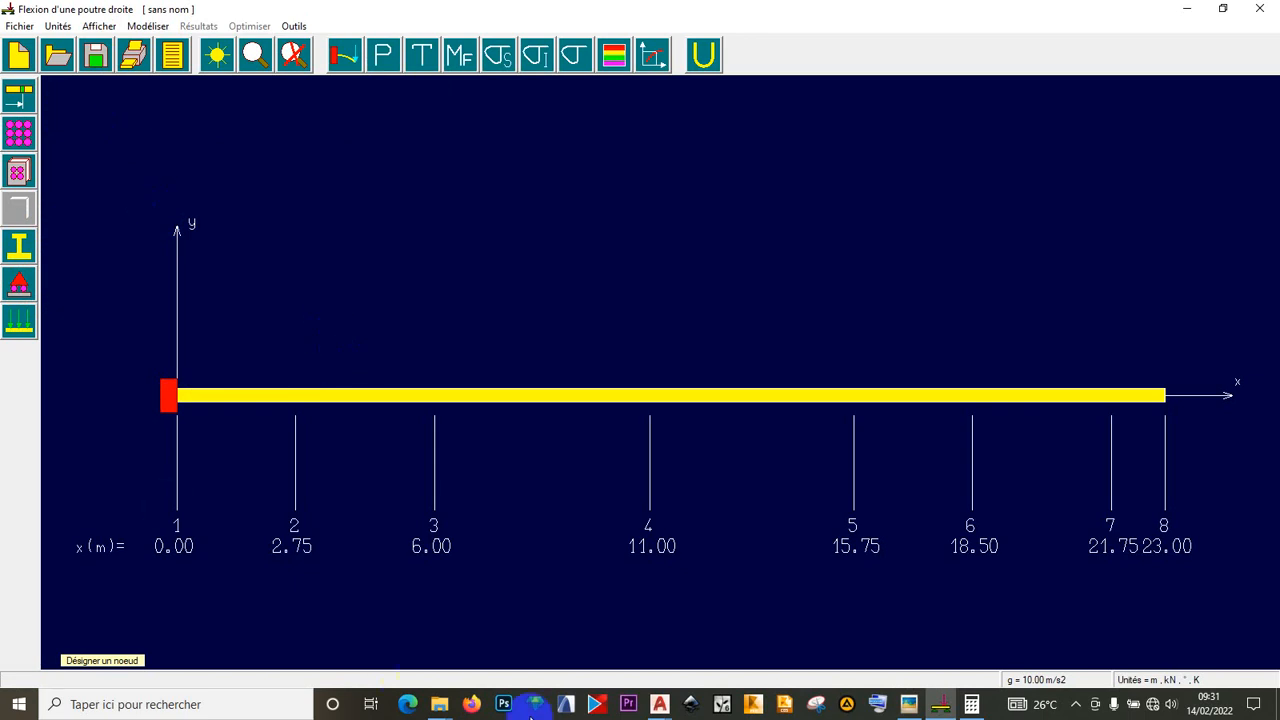
left_click(910, 705)
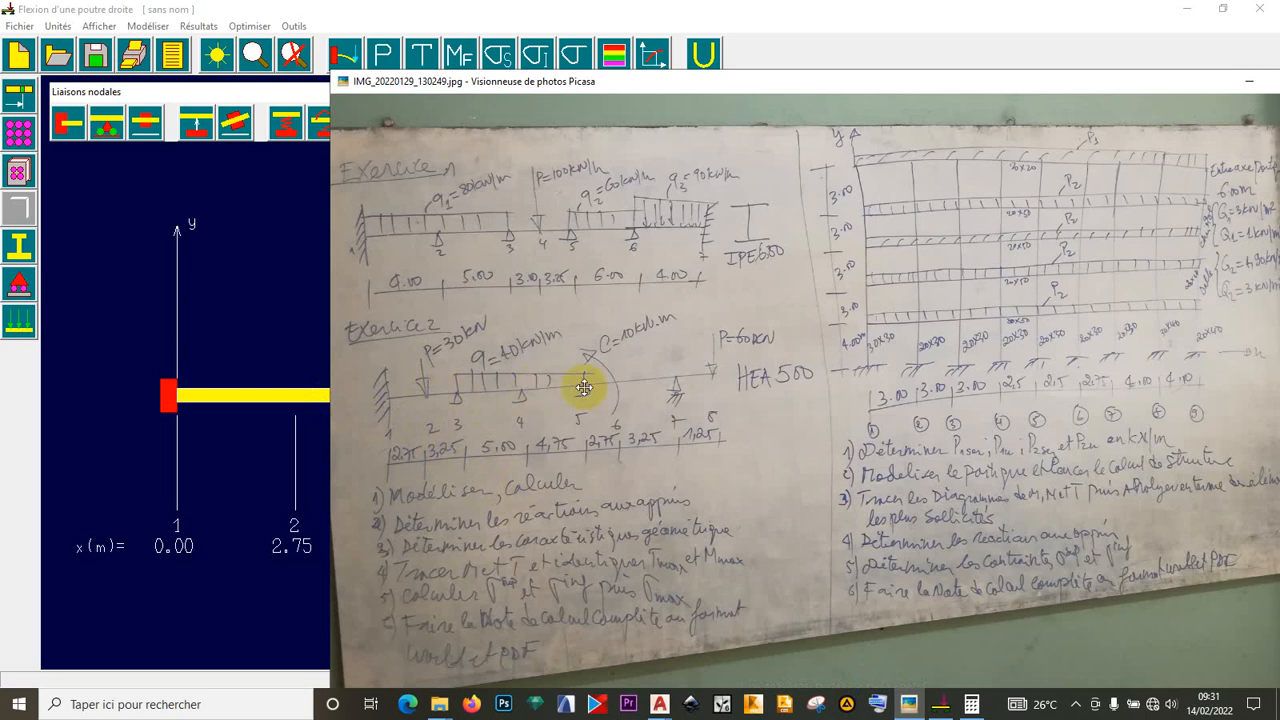
- Place Appui simple supports at nodes 3, 4, 5 and 7, checking the photo
left_click(257, 254)
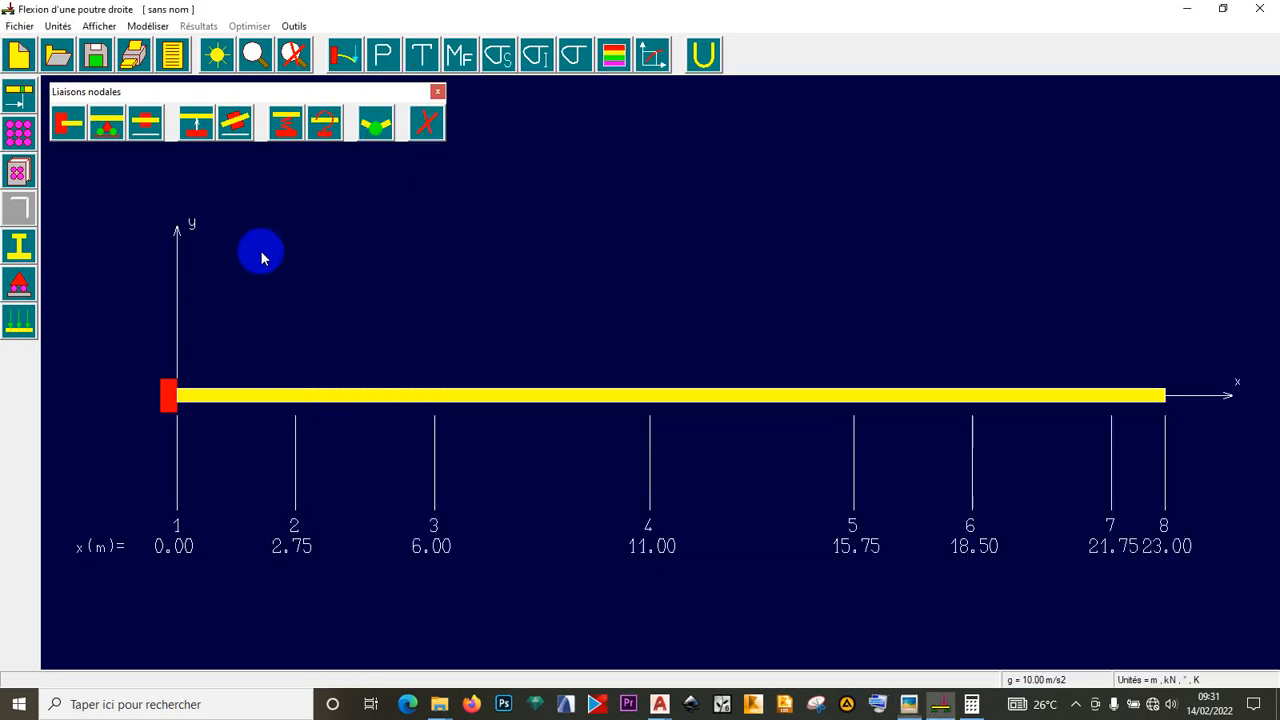
left_click(108, 127)
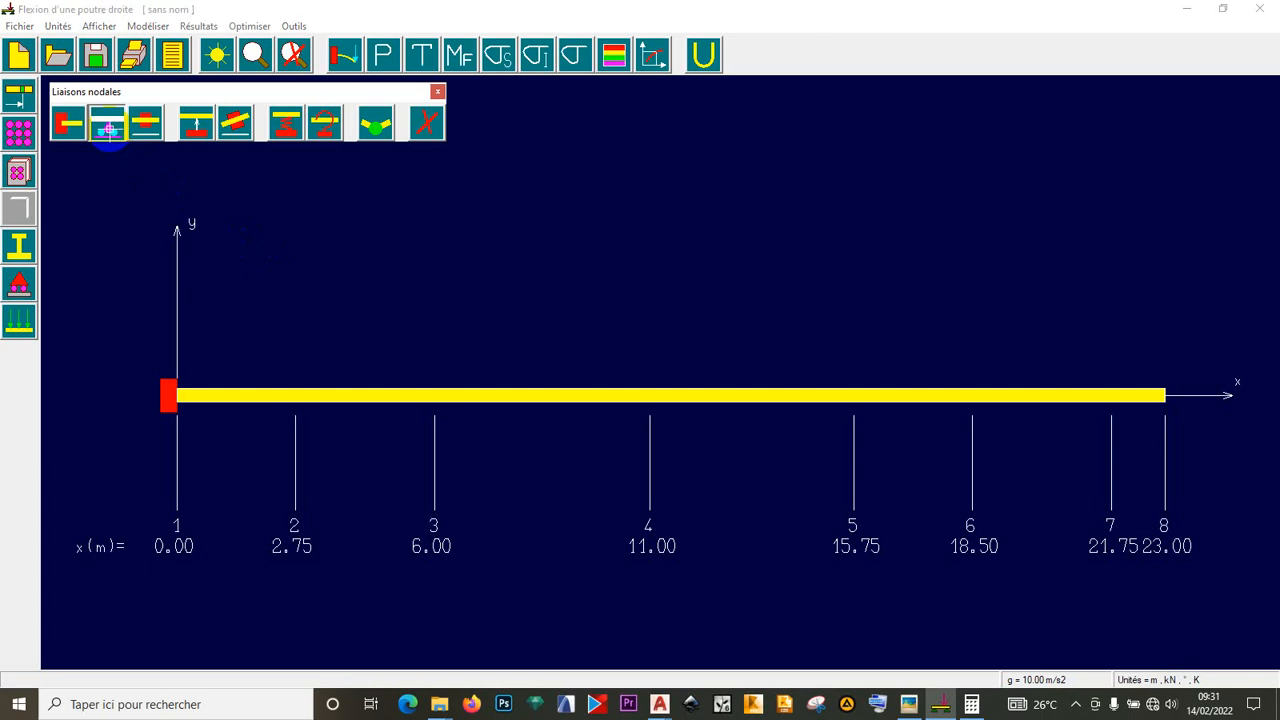
left_click(433, 405)
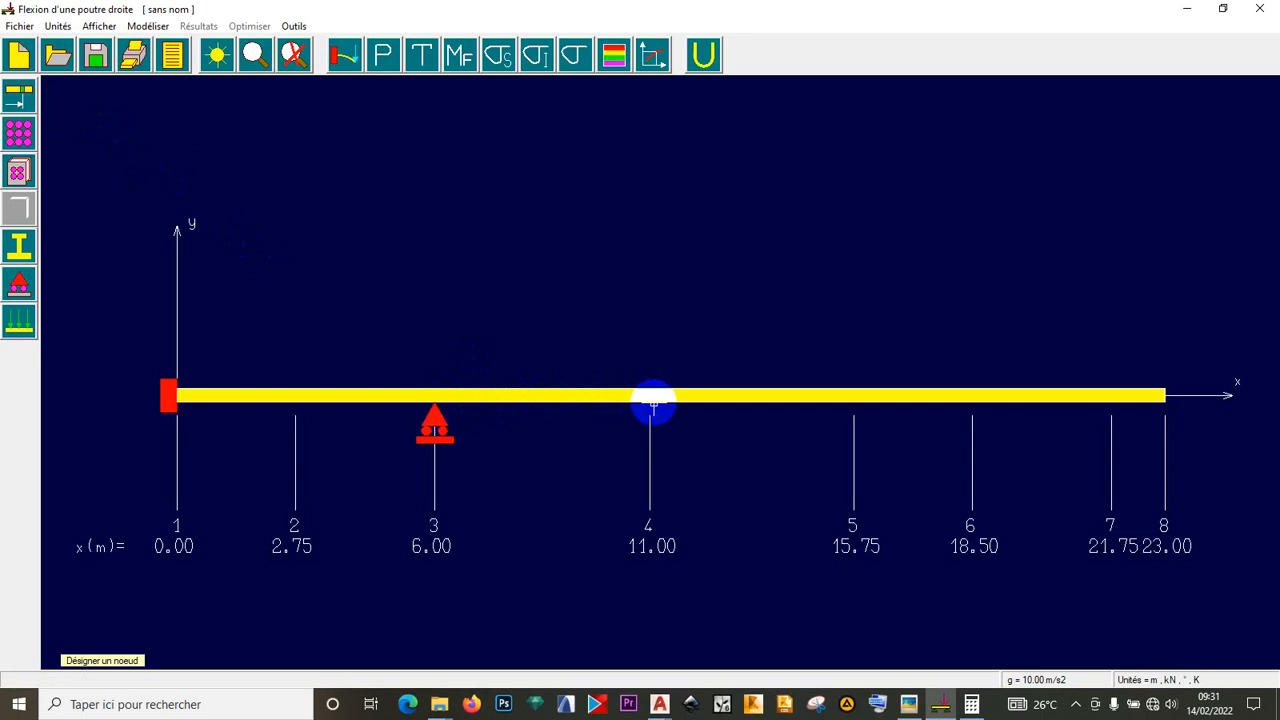
left_click(651, 404)
left_click(853, 405)
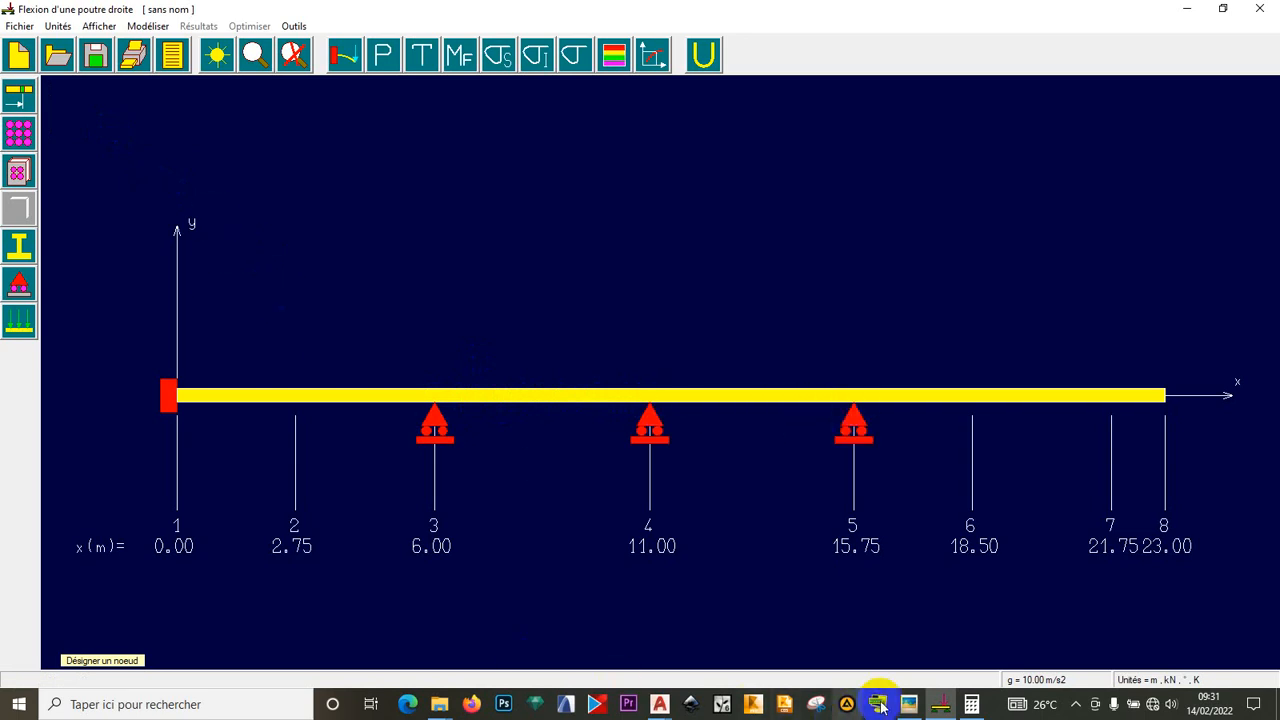
left_click(910, 704)
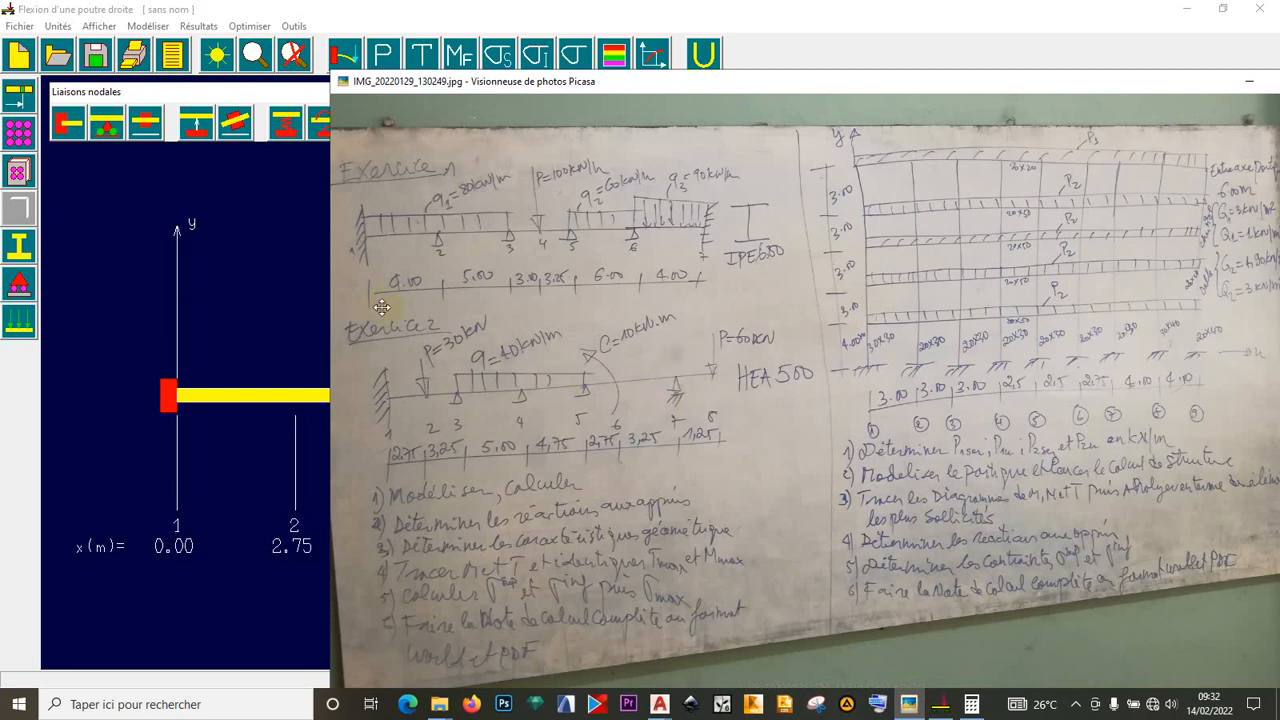
left_click(108, 130)
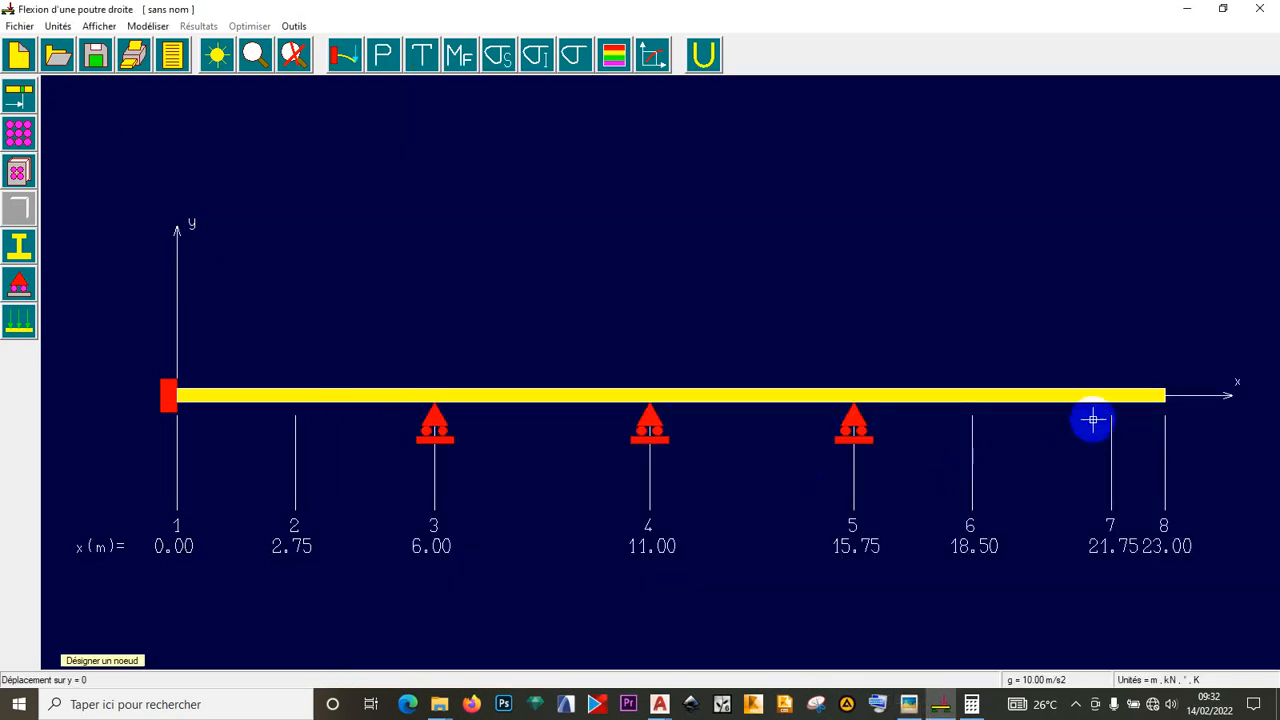
left_click(1109, 403)
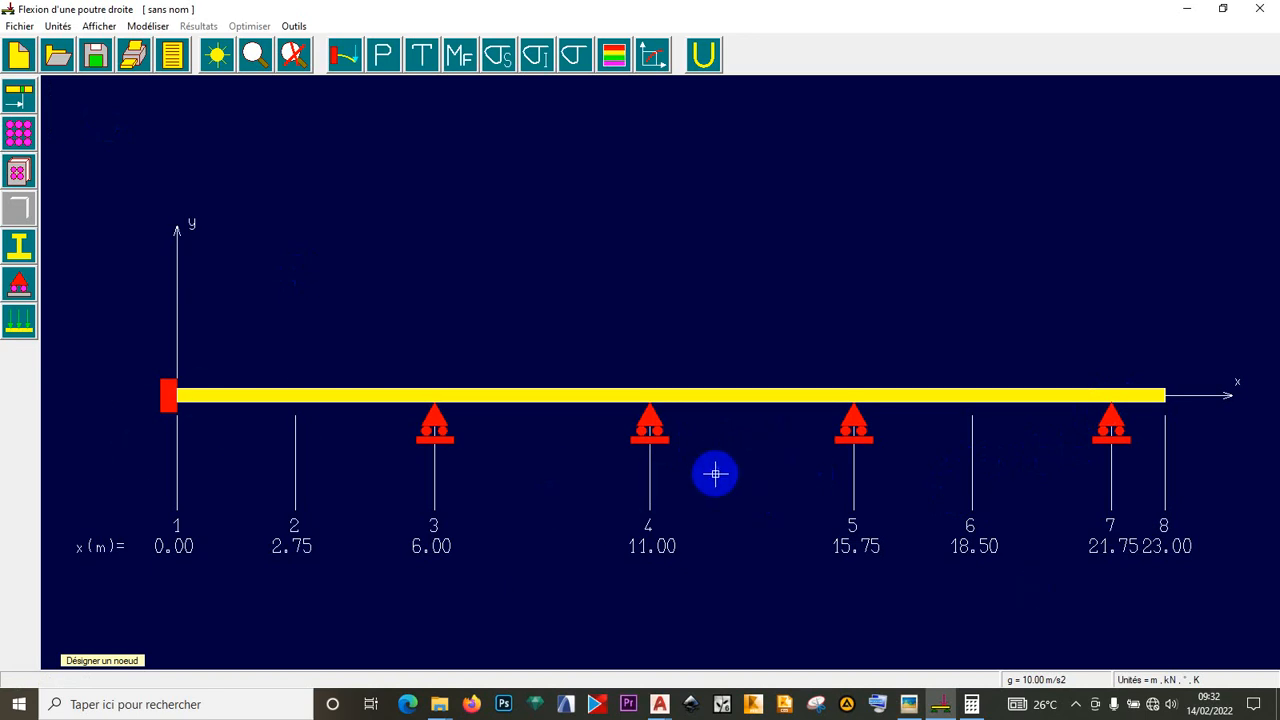
left_click(916, 708)
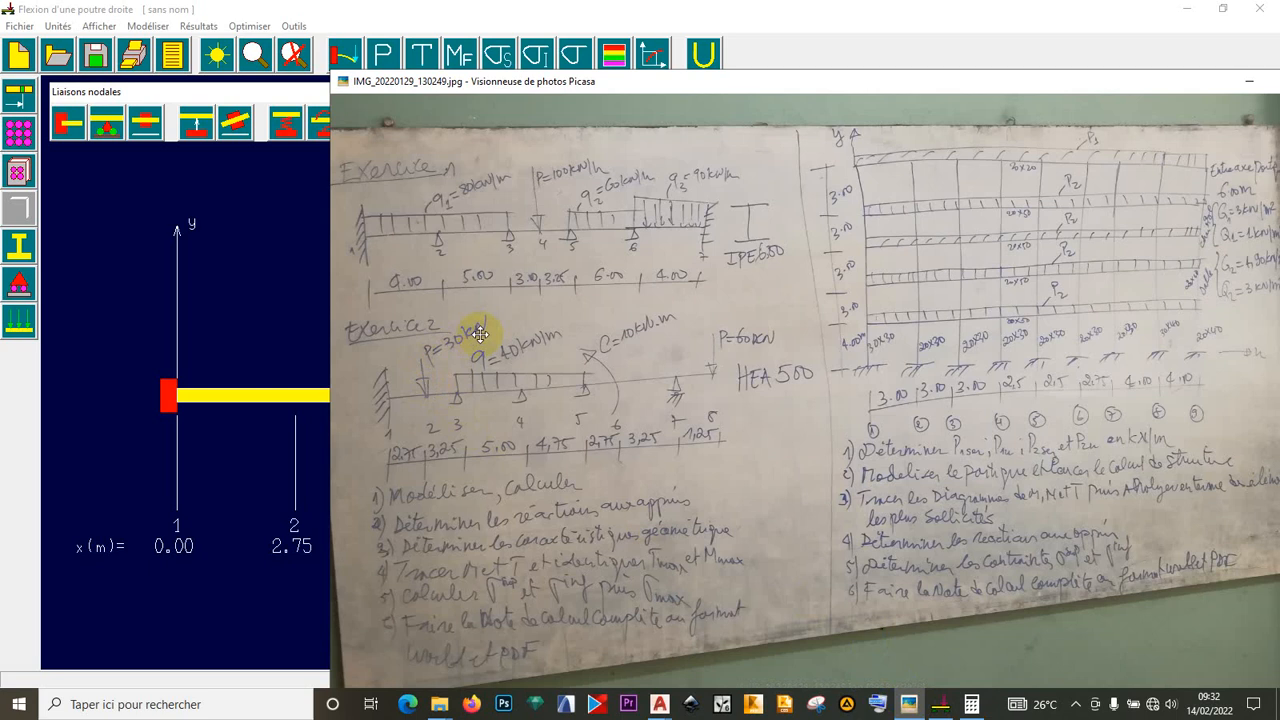
left_click(258, 171)
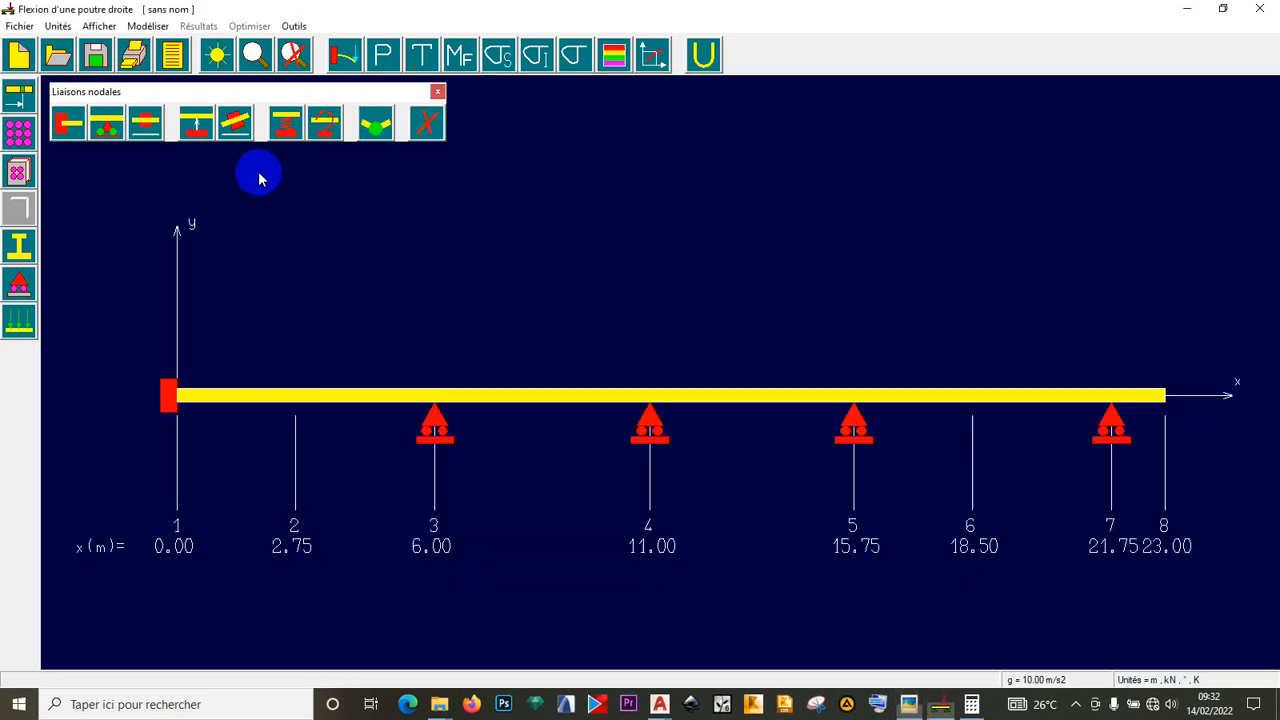
- Apply a nodal force Fy = -30 kN with Mz = 0 at node 2
left_click(22, 318)
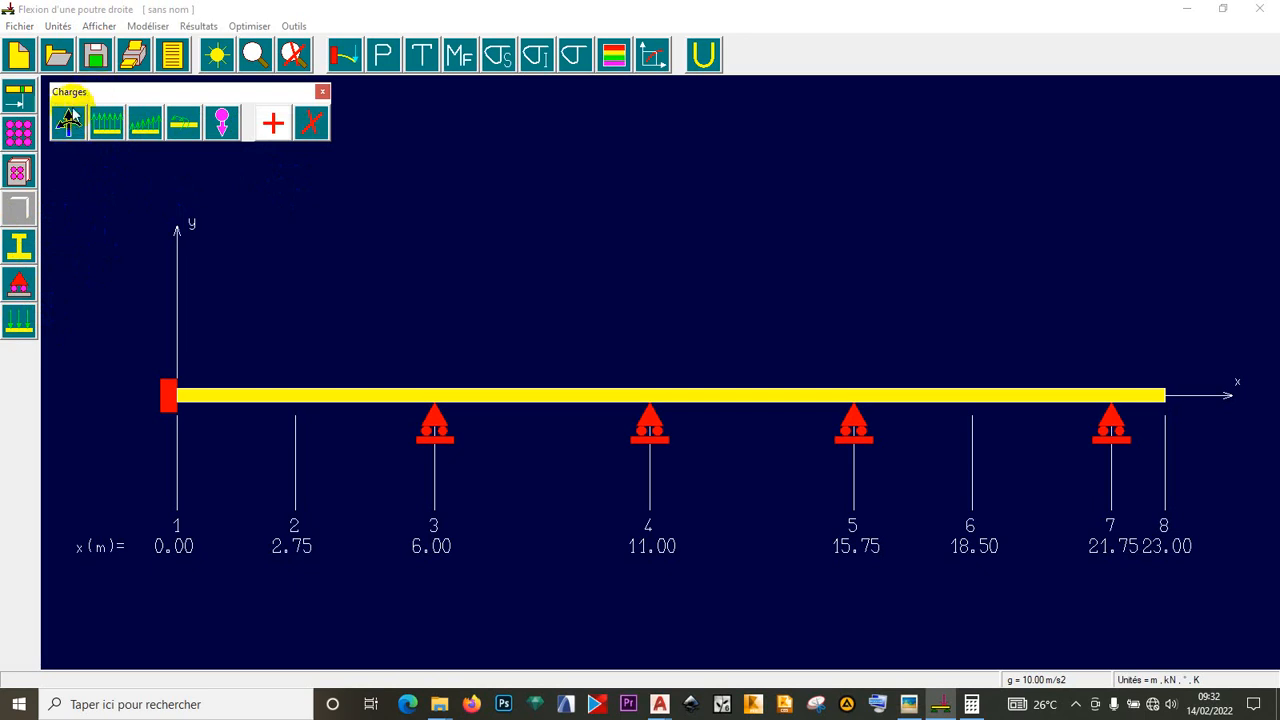
left_click(70, 120)
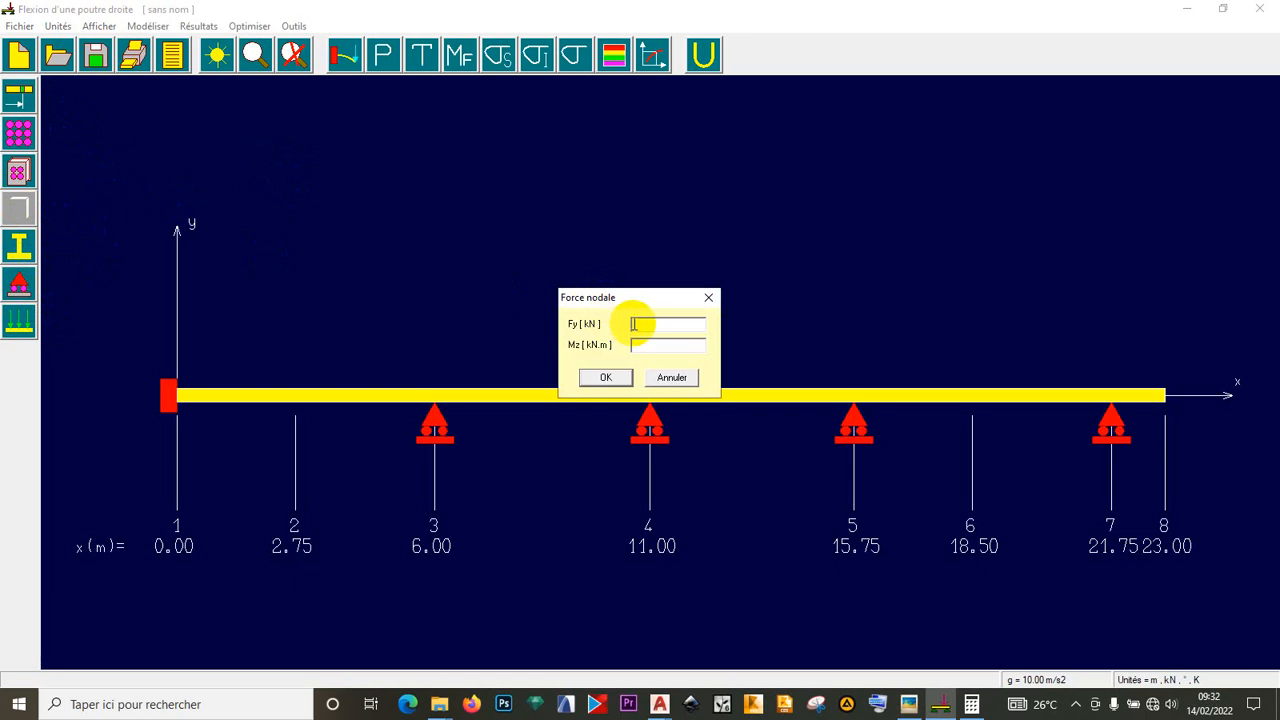
type("-30")
left_click(652, 347)
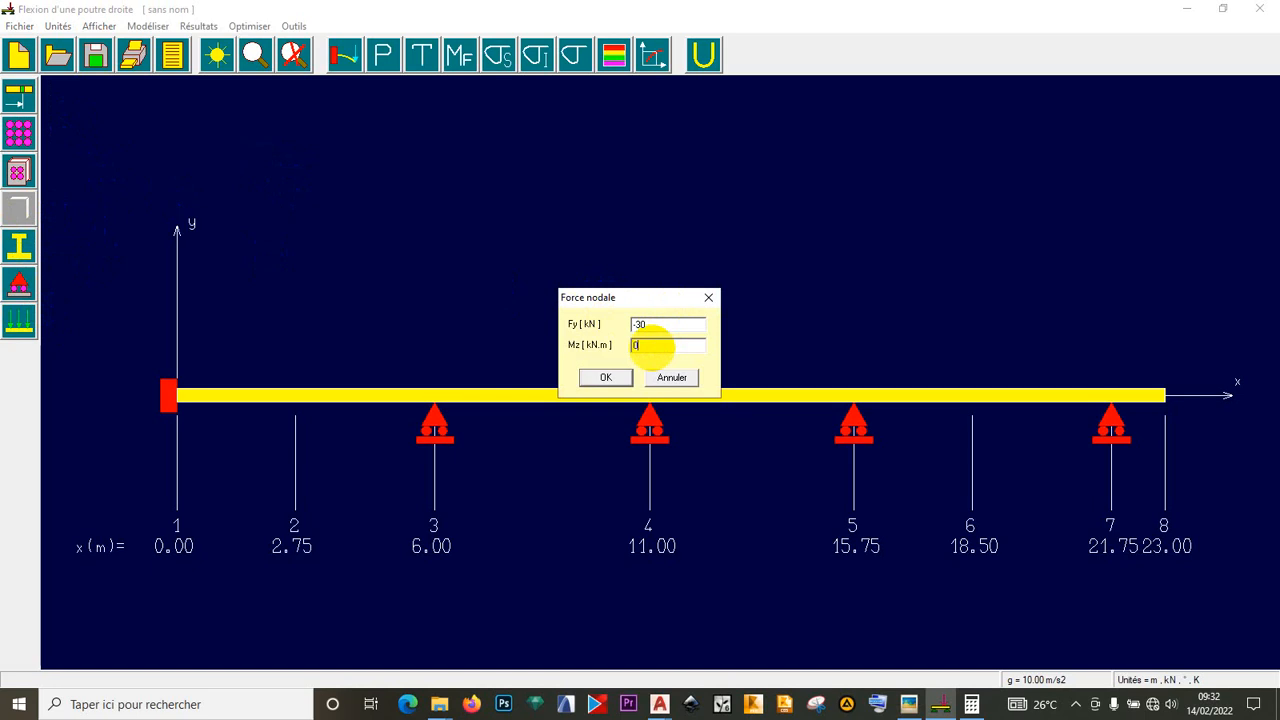
left_click(612, 379)
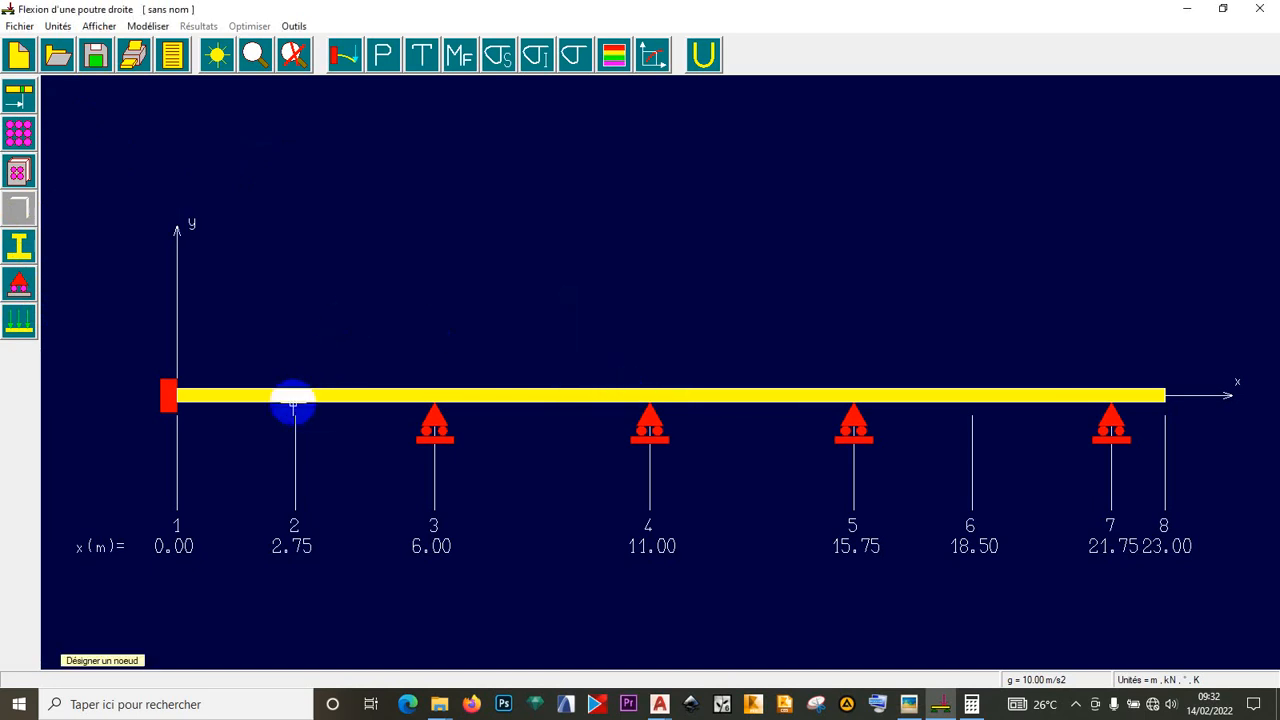
left_click(293, 405)
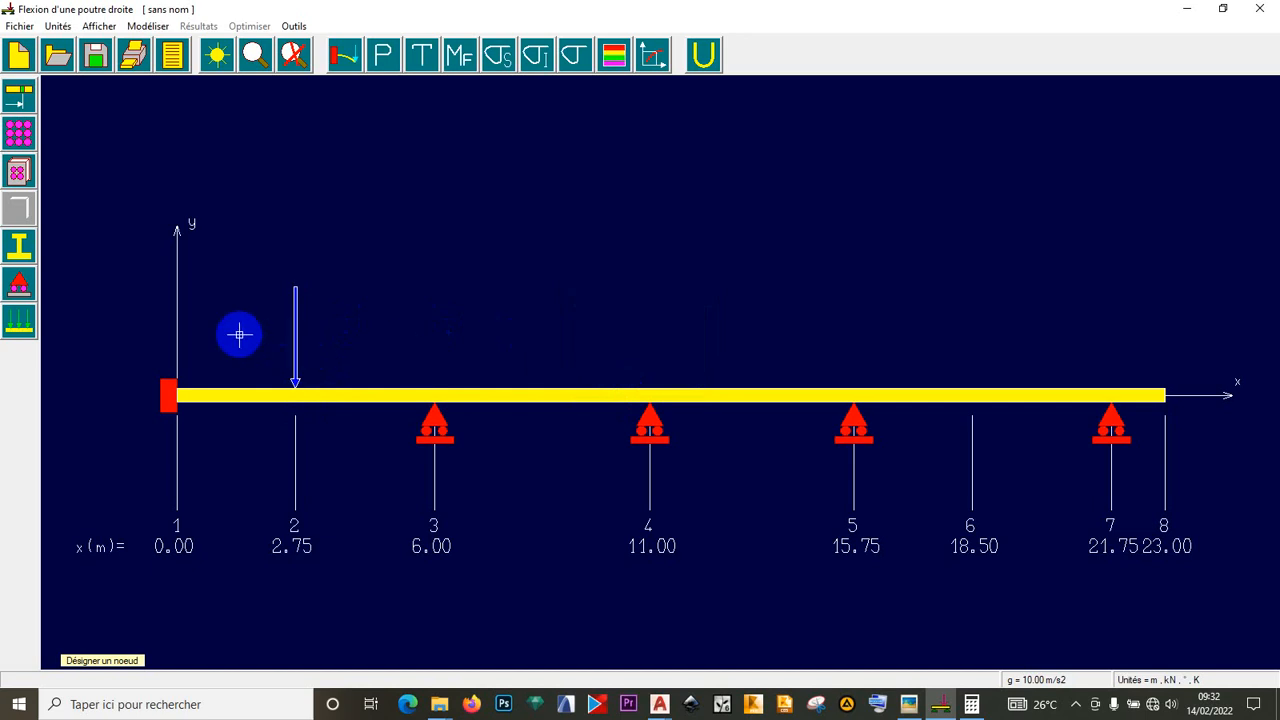
left_click(910, 704)
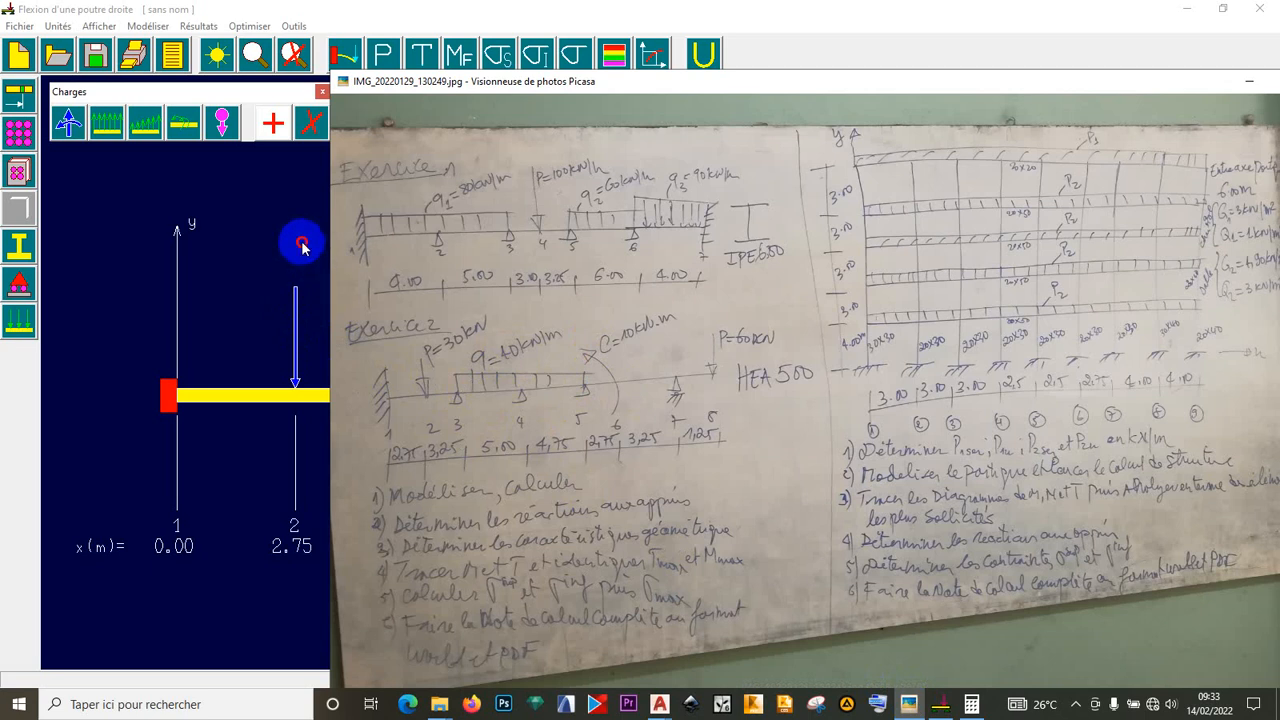
left_click(302, 246)
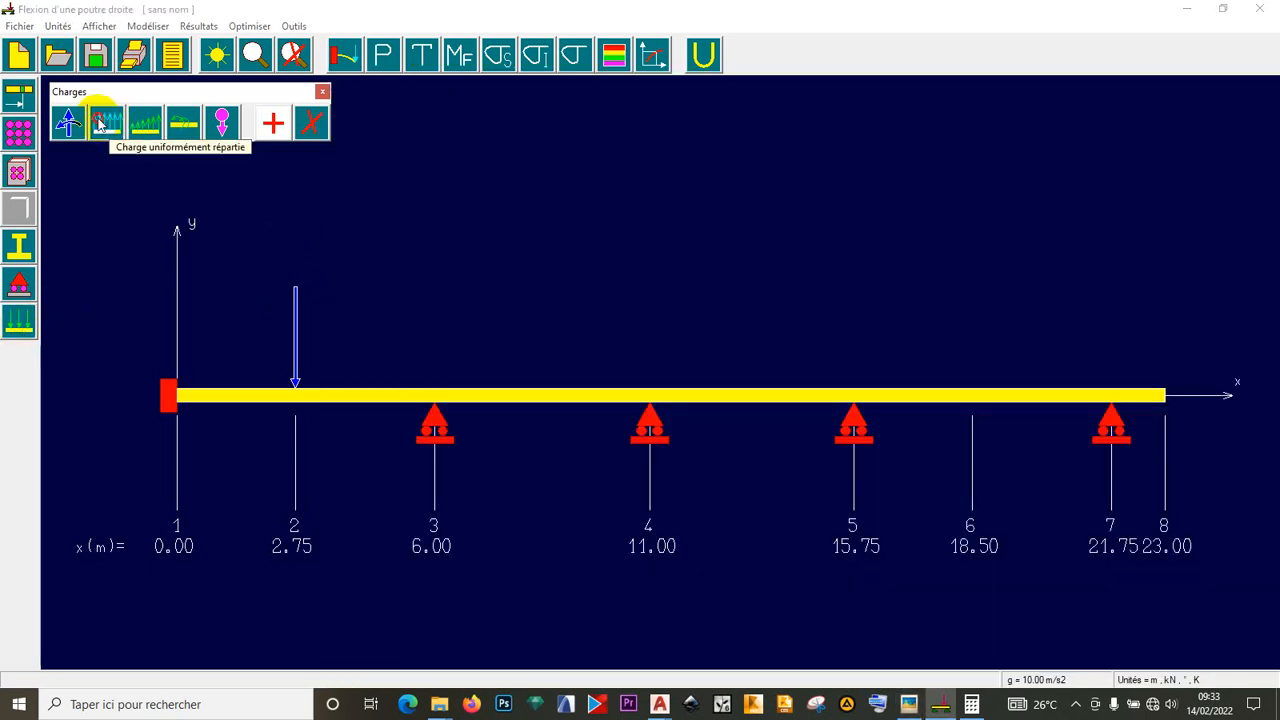
- Add a uniformly distributed load py = -40 kN/m from node 3 to node 5
left_click(100, 124)
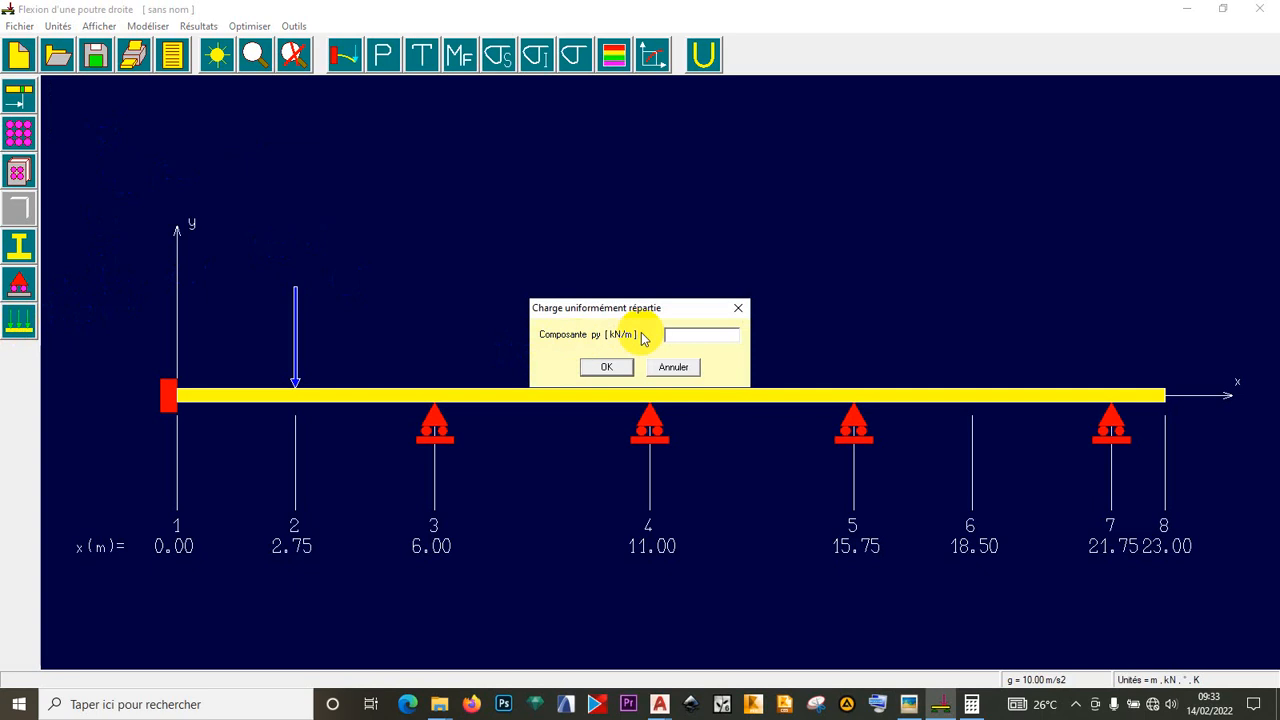
type("-40")
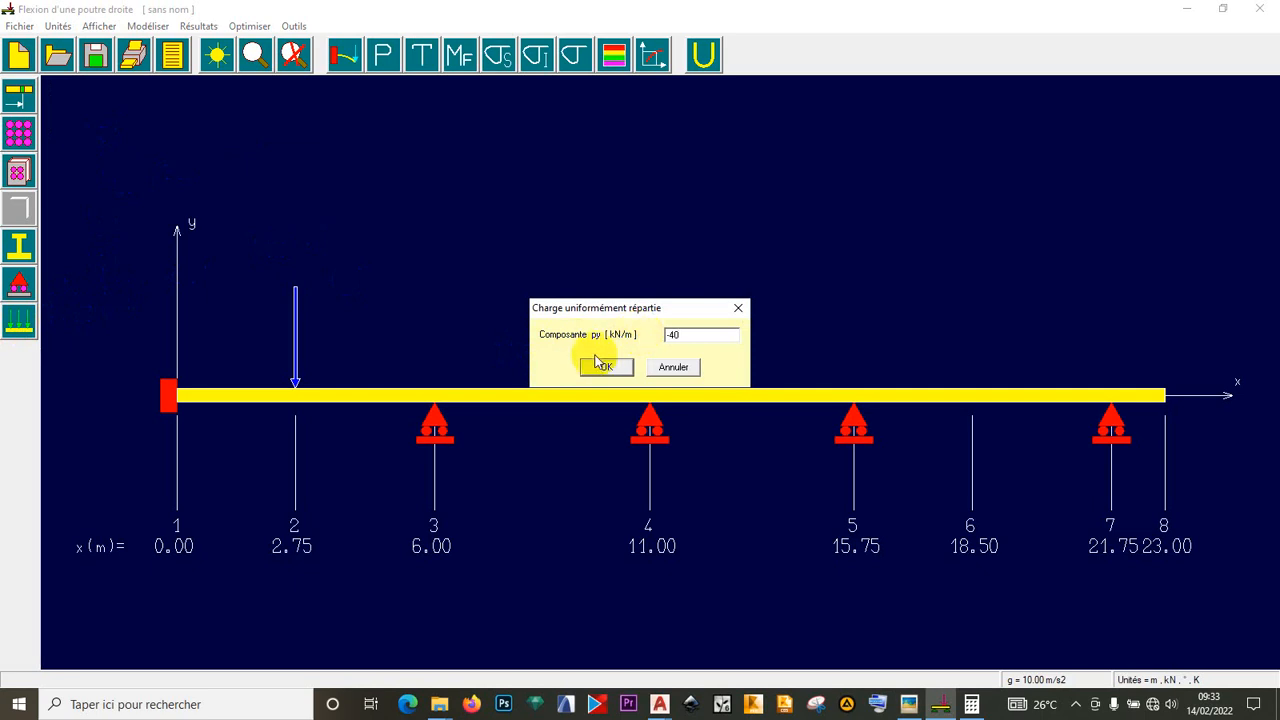
left_click(597, 367)
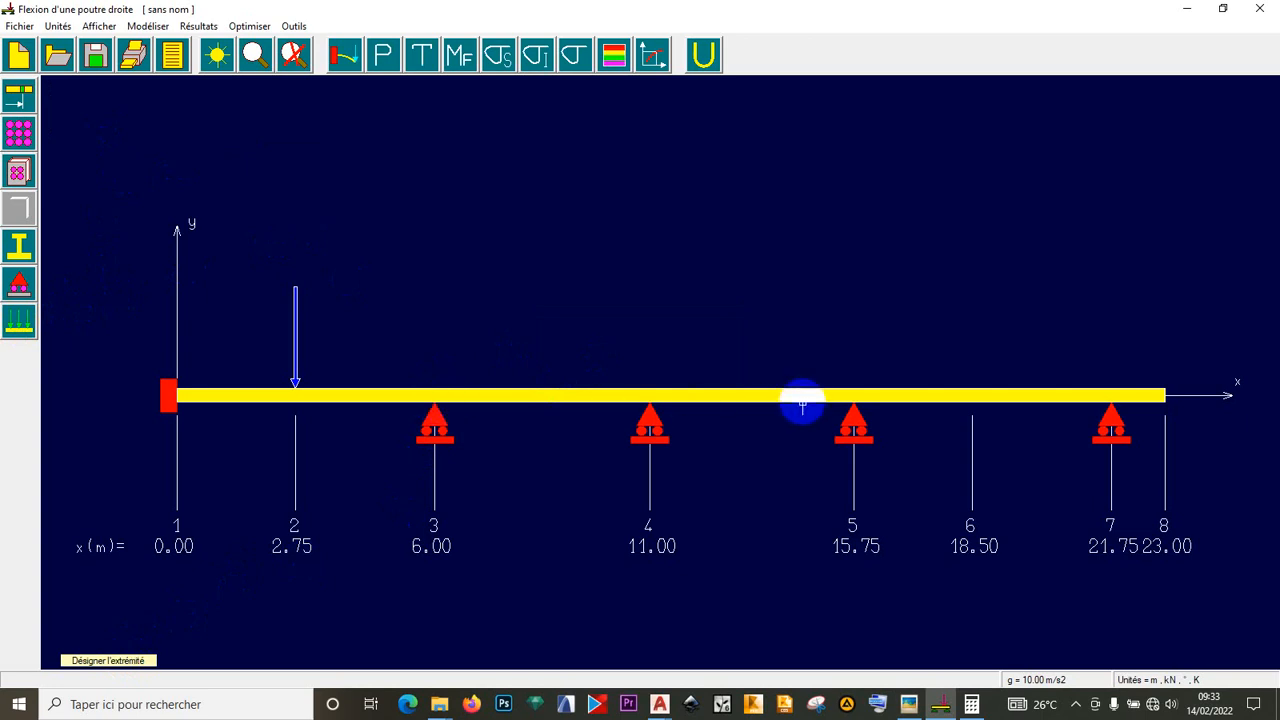
left_click(852, 400)
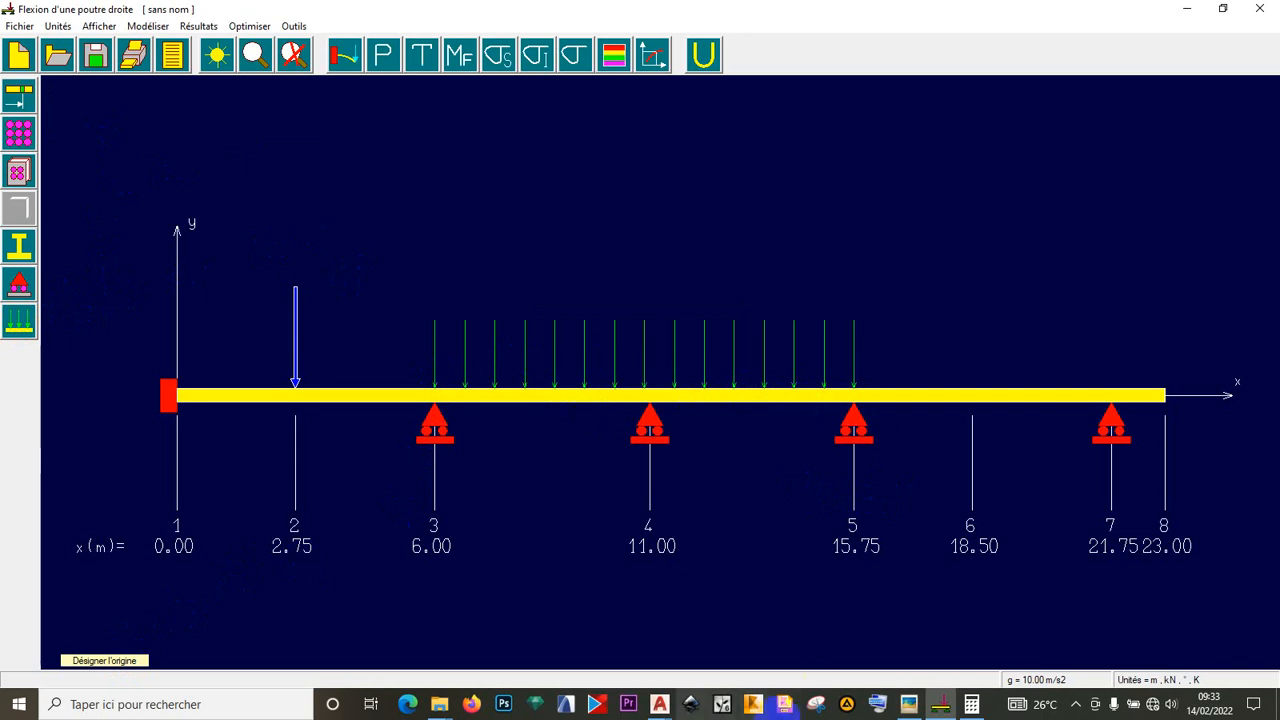
left_click(921, 707)
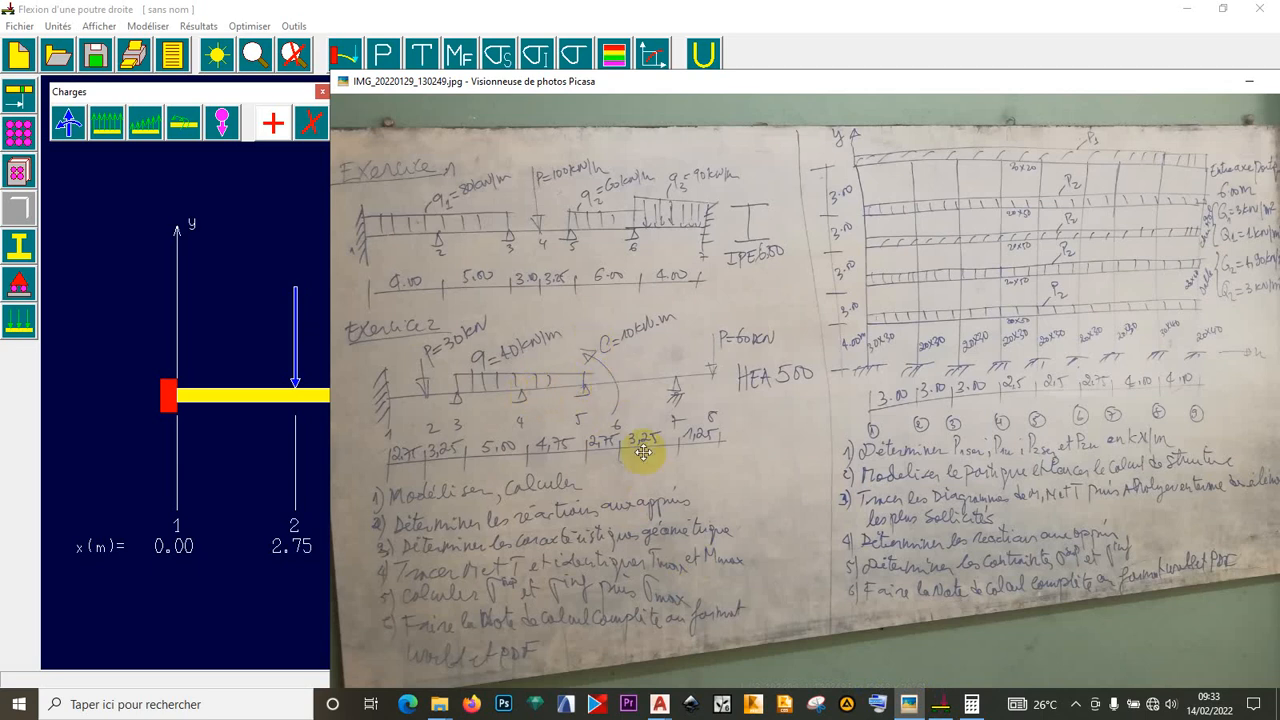
left_click(1073, 703)
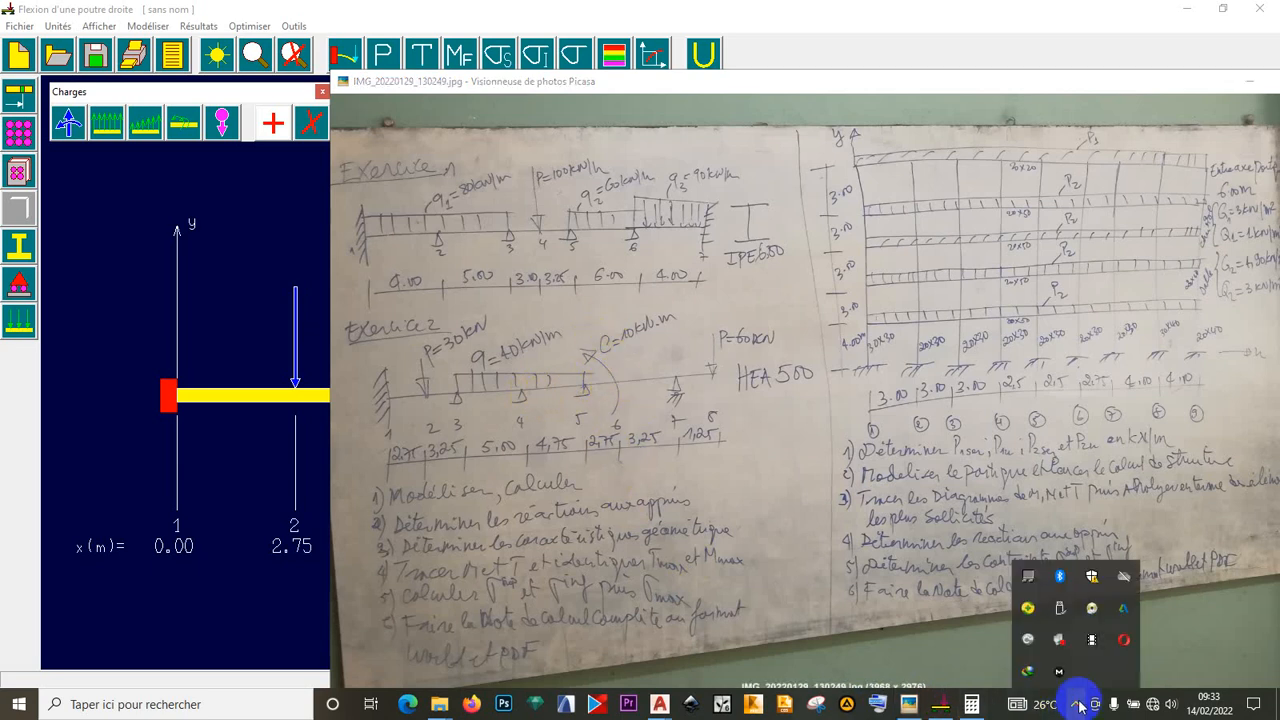
left_click(1090, 641)
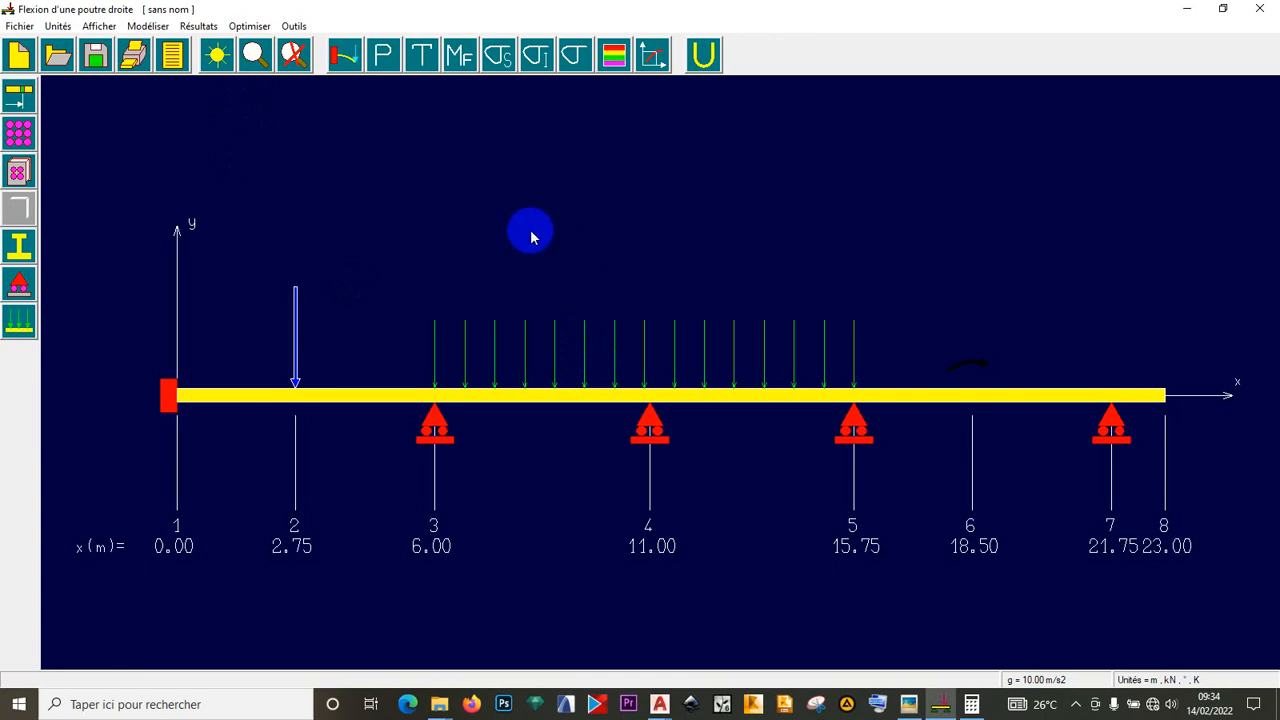
- Recheck the exercise photo, then pick the nodal load type and cancel its placement
left_click(907, 705)
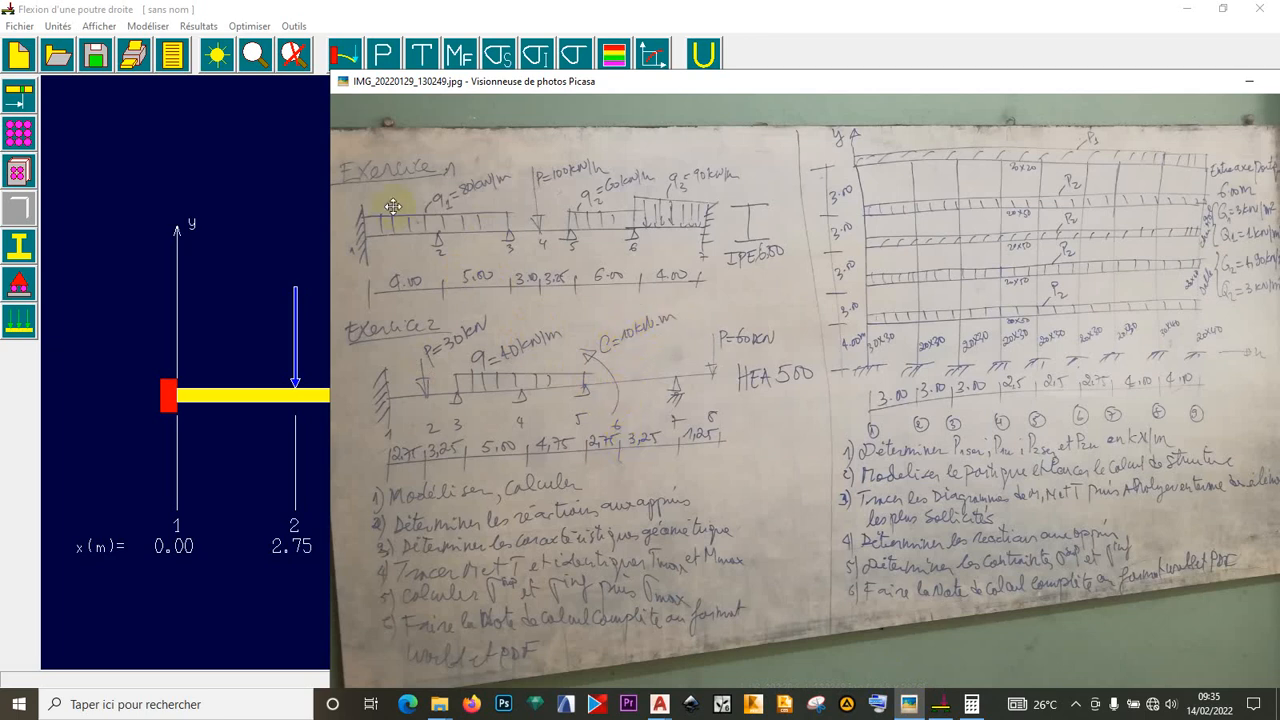
left_click(195, 168)
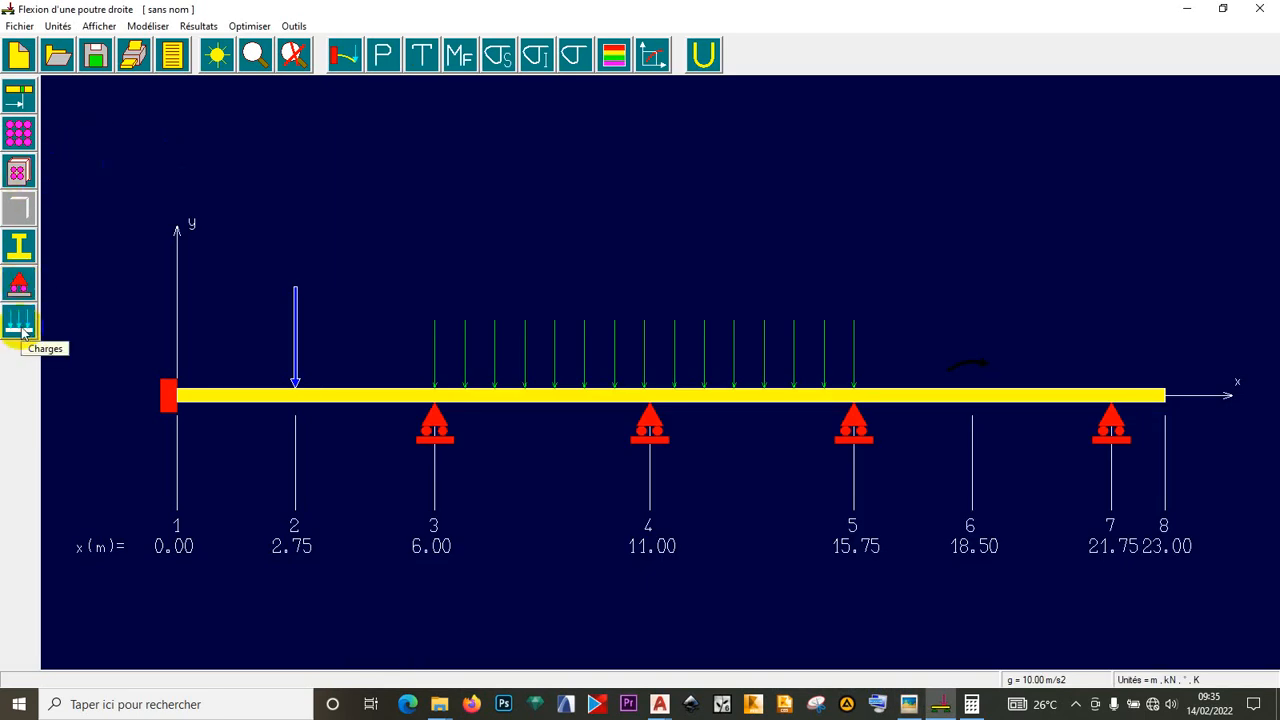
left_click(20, 325)
left_click(71, 130)
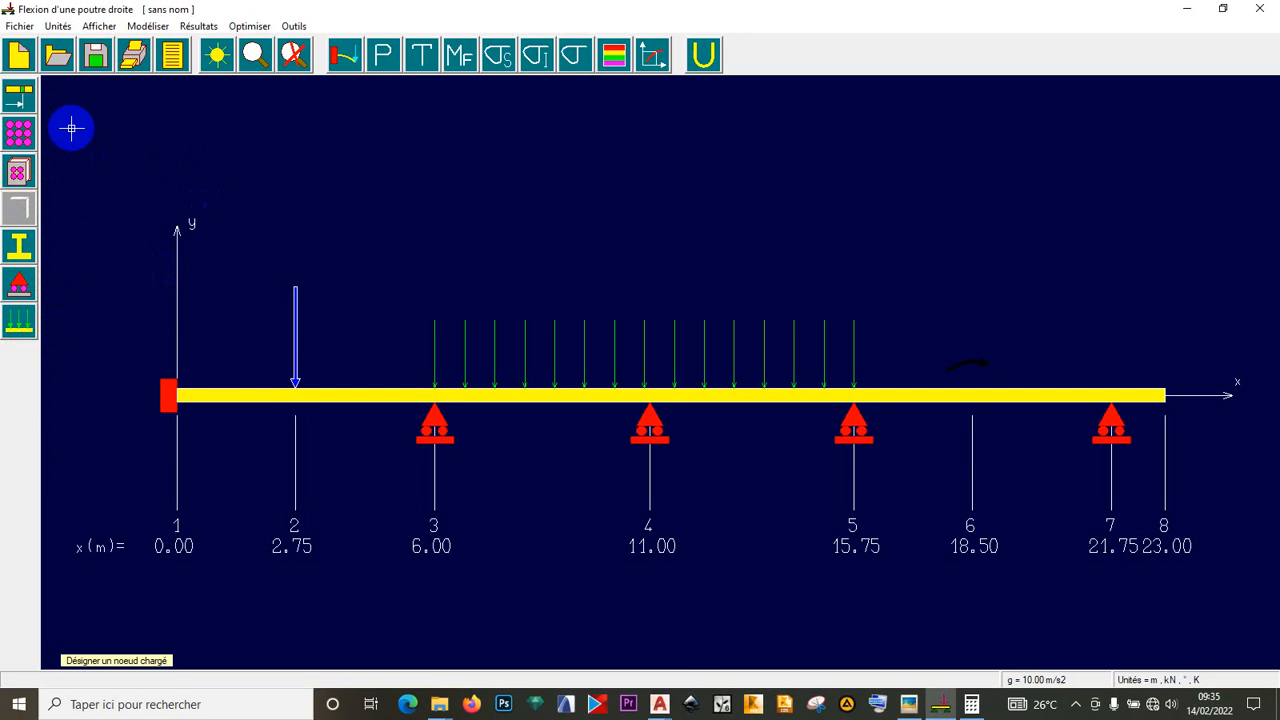
left_click(7, 330)
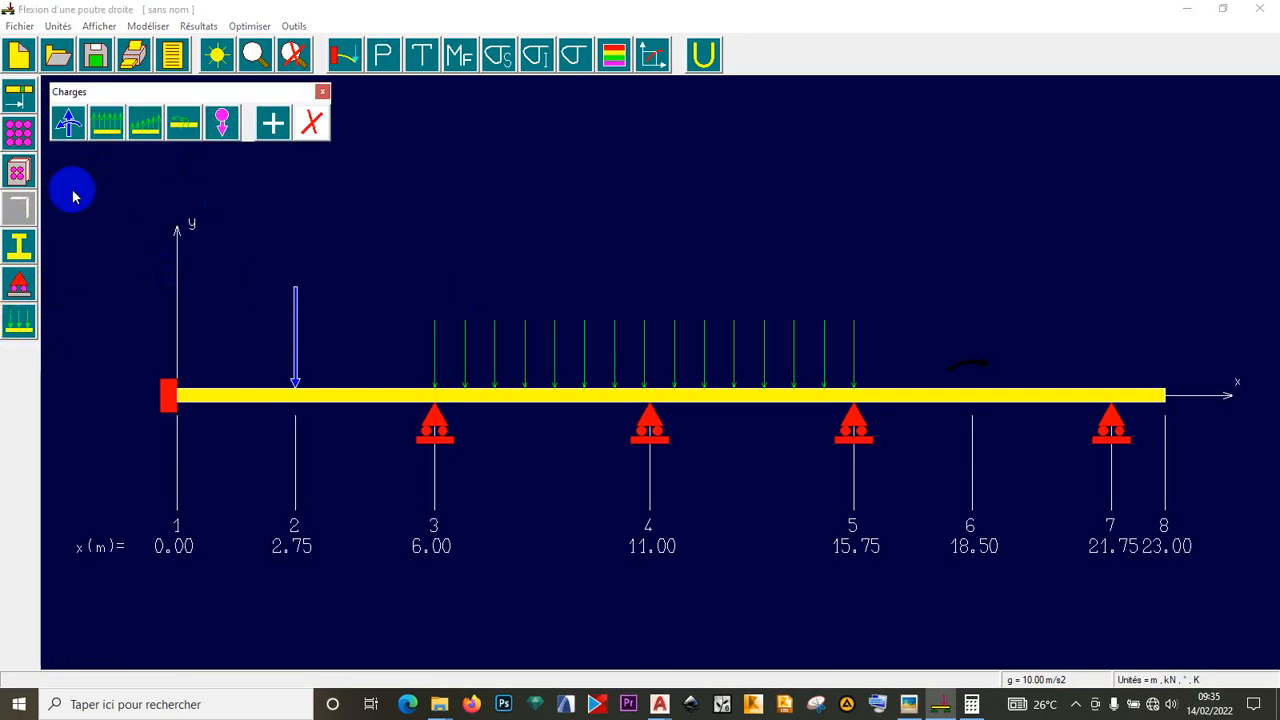
left_click(69, 118)
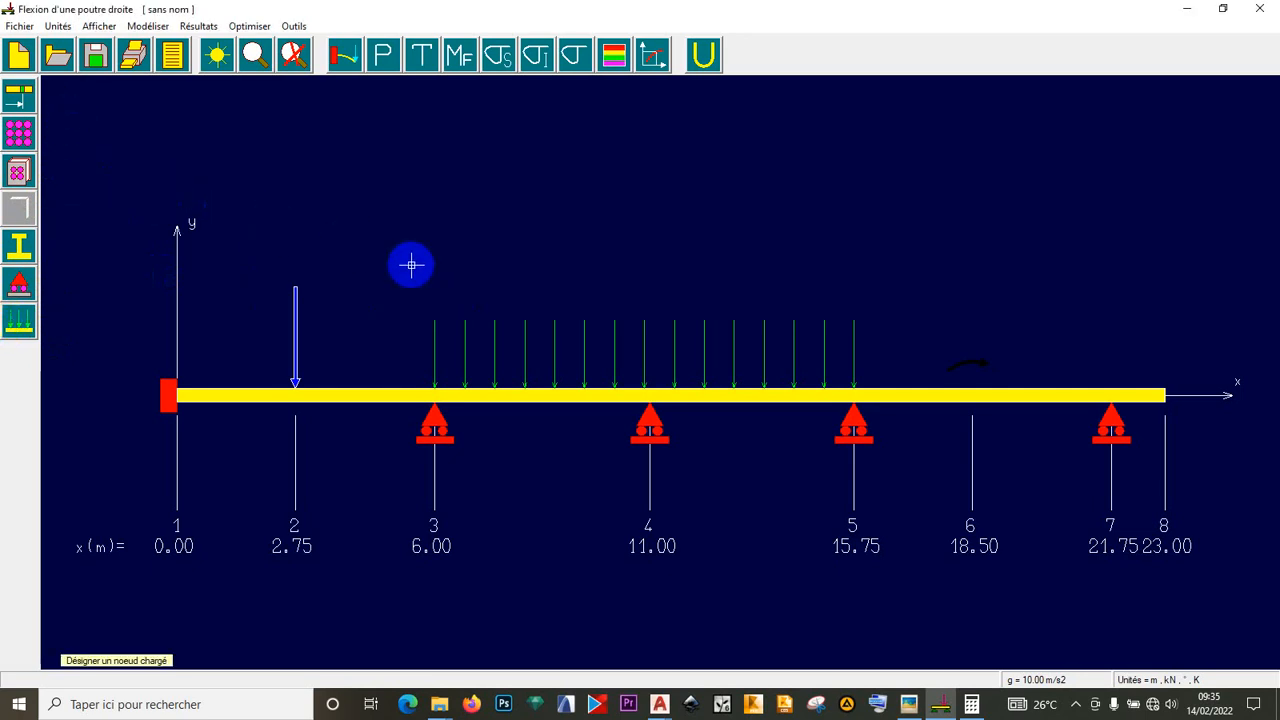
right_click(411, 265)
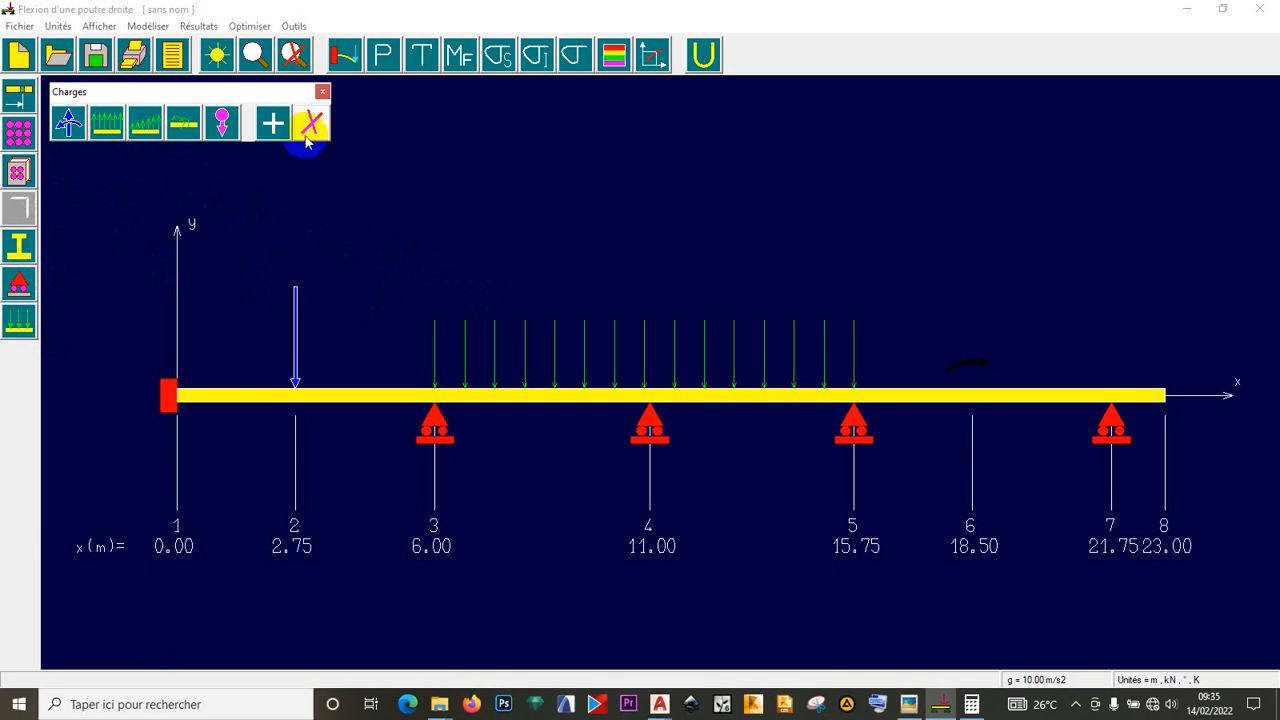
- Apply a -10 kN.m concentrated moment with no force at node 6
left_click(273, 122)
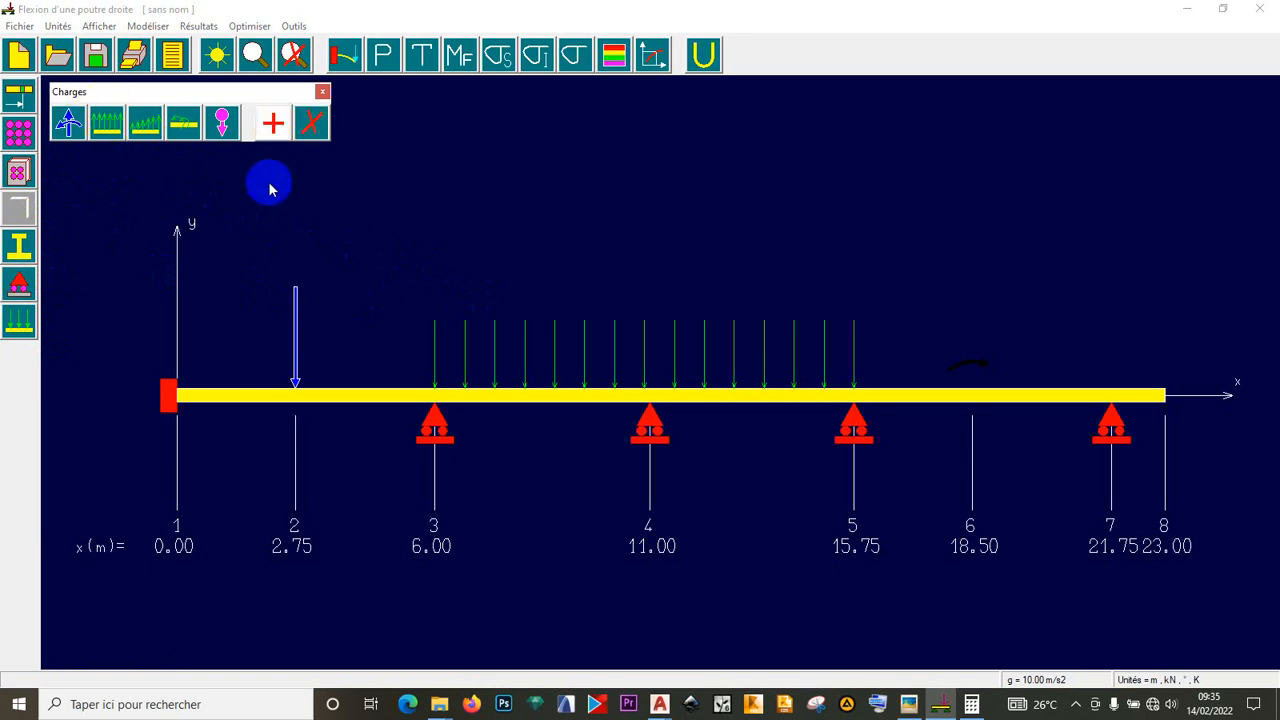
left_click(312, 123)
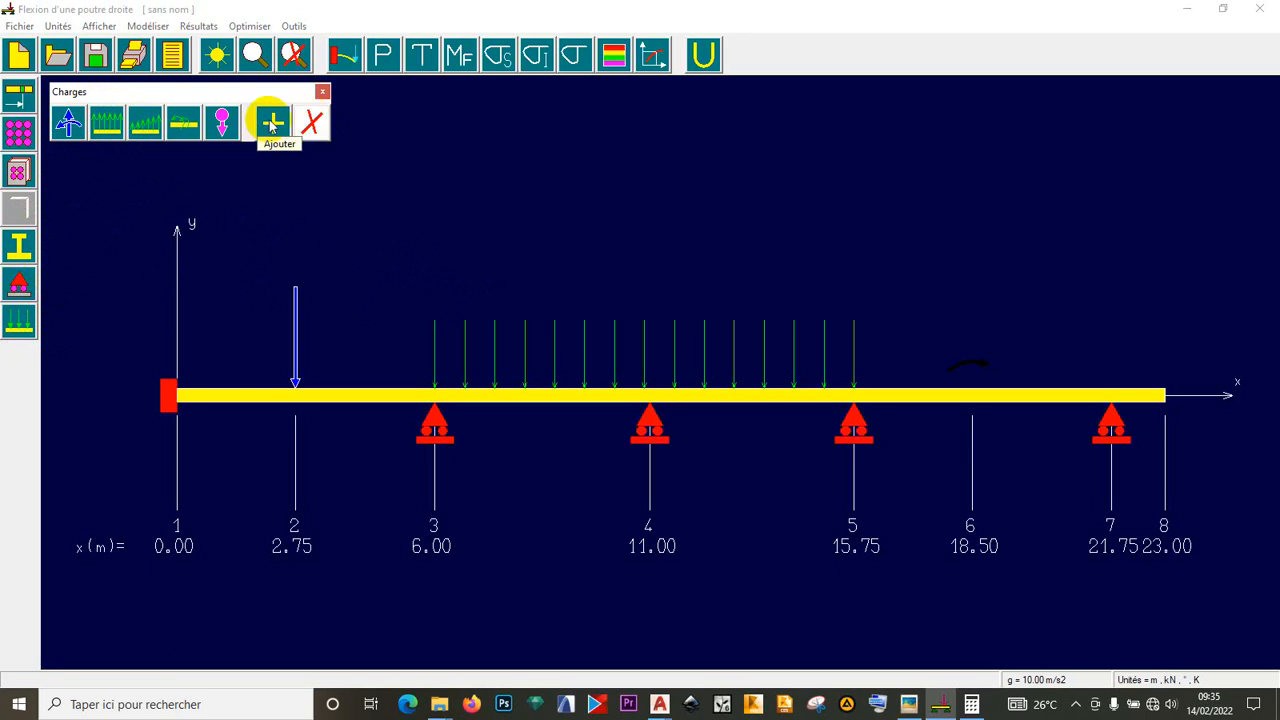
left_click(273, 122)
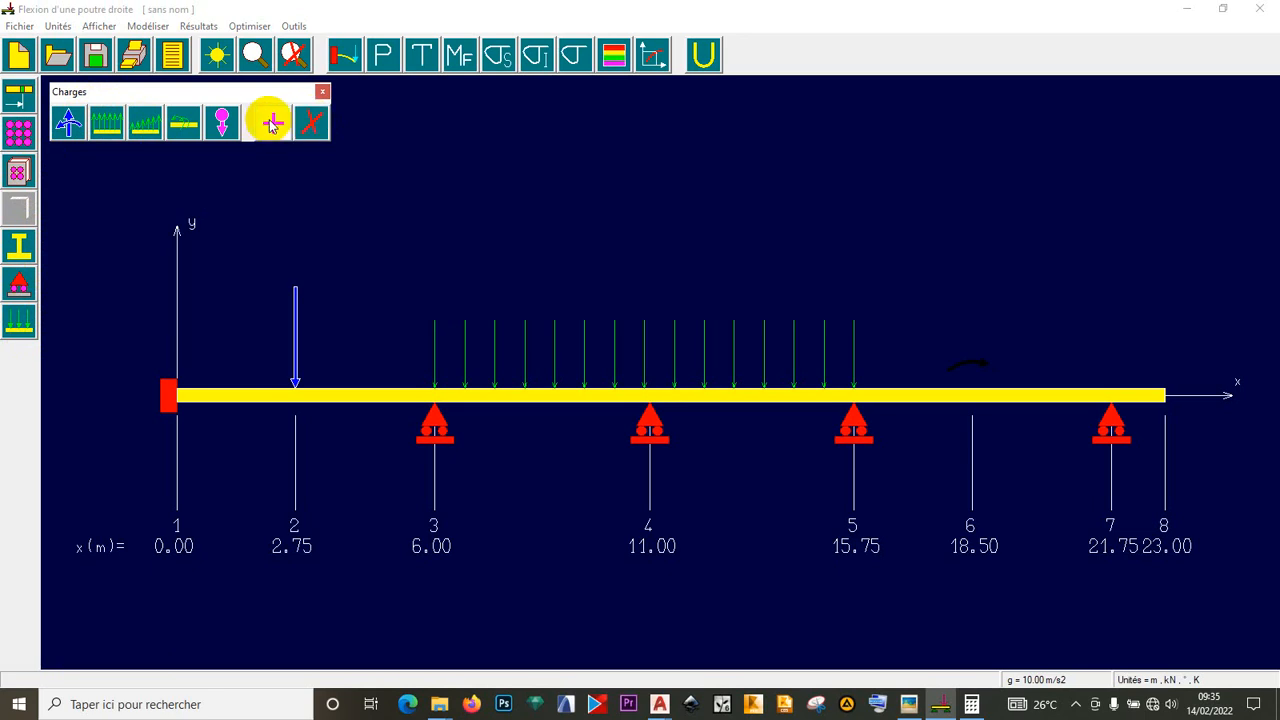
left_click(68, 122)
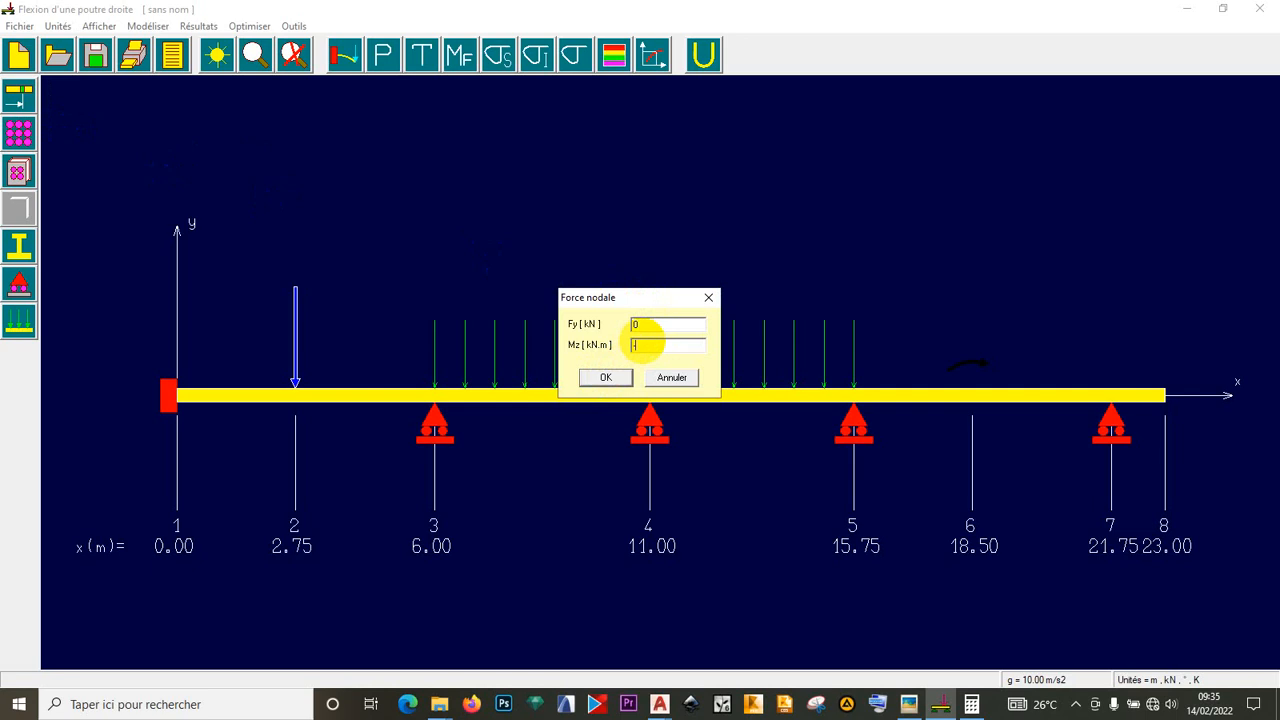
left_click(615, 378)
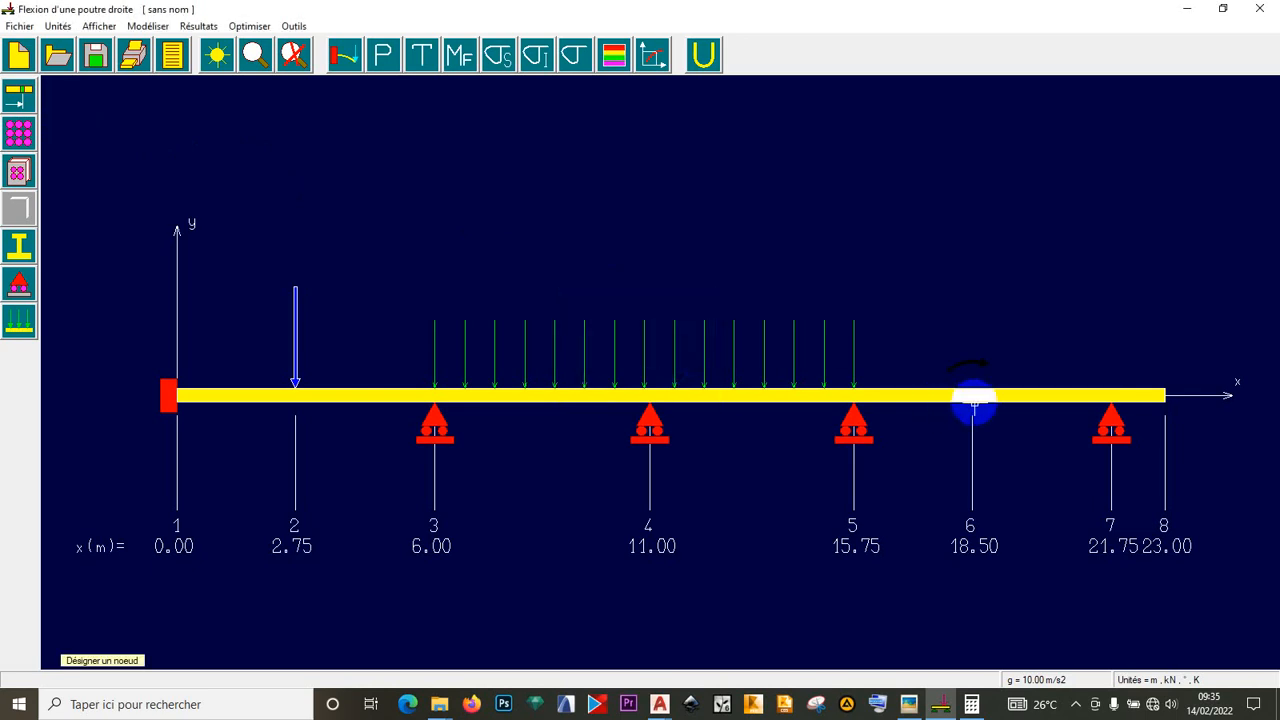
left_click(908, 704)
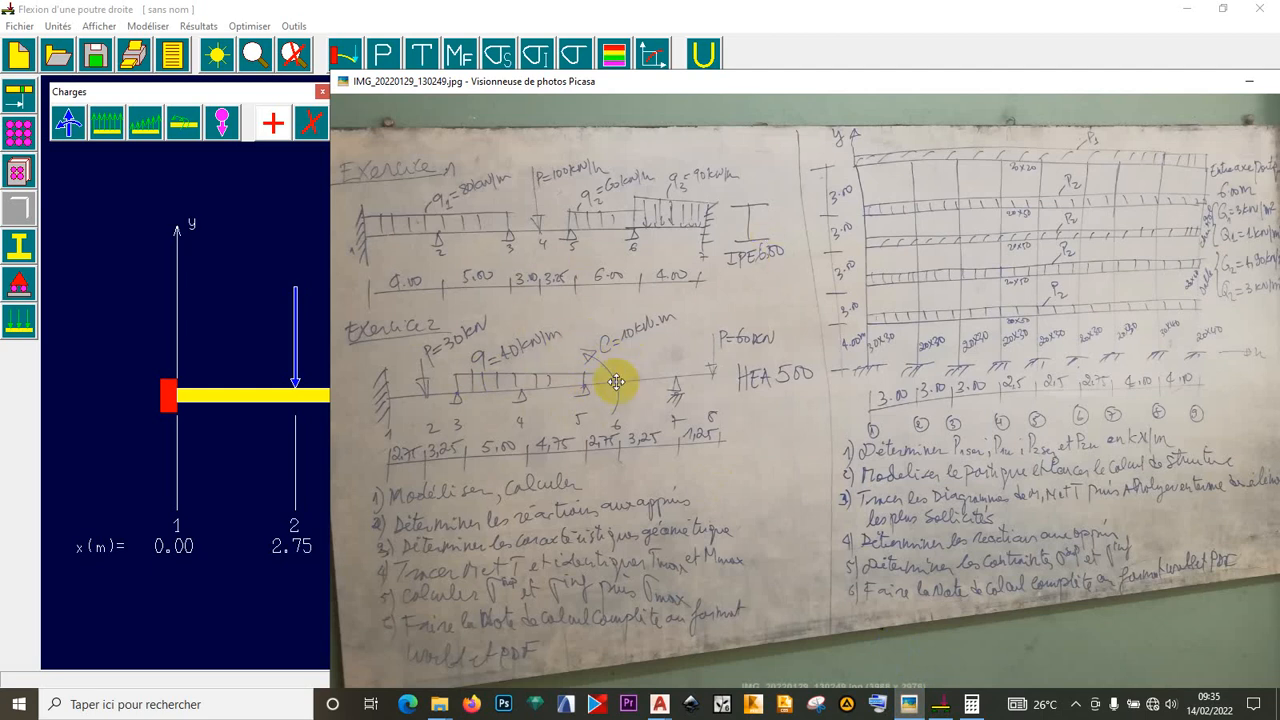
left_click(806, 18)
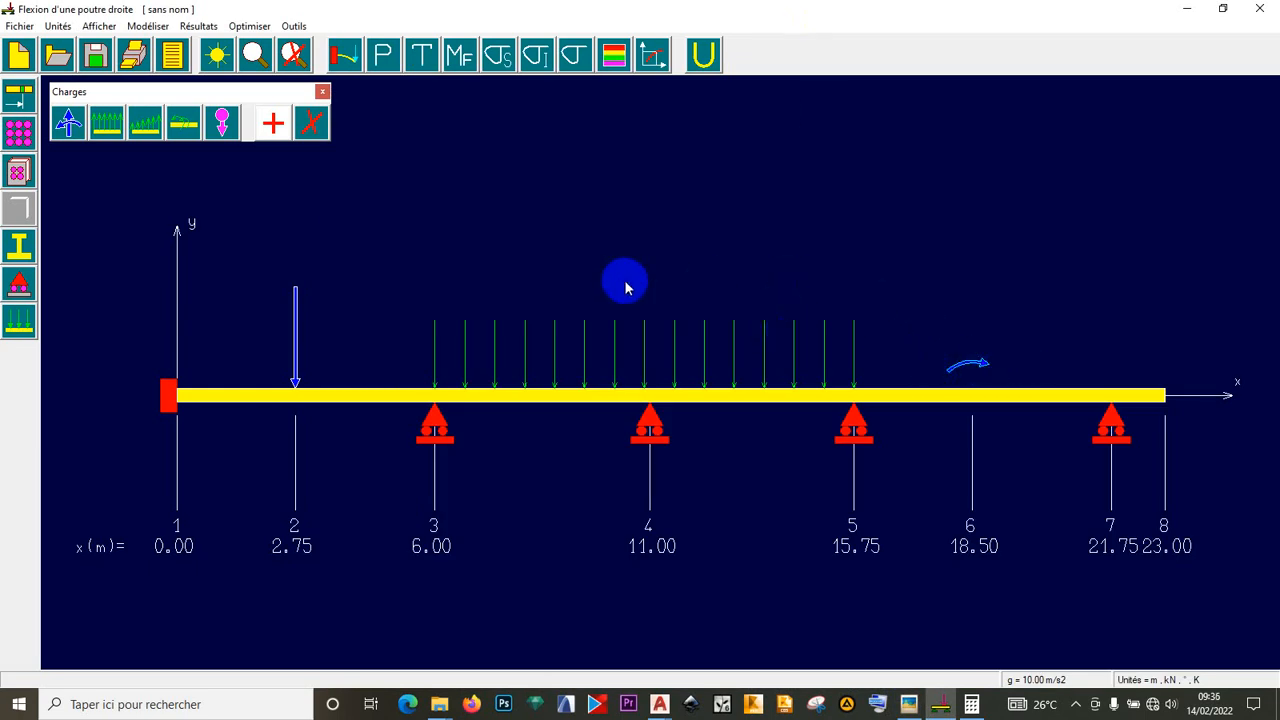
- Switch the Charges toolbar to Supprimer and choose Charge nodale for deletion
left_click(973, 369)
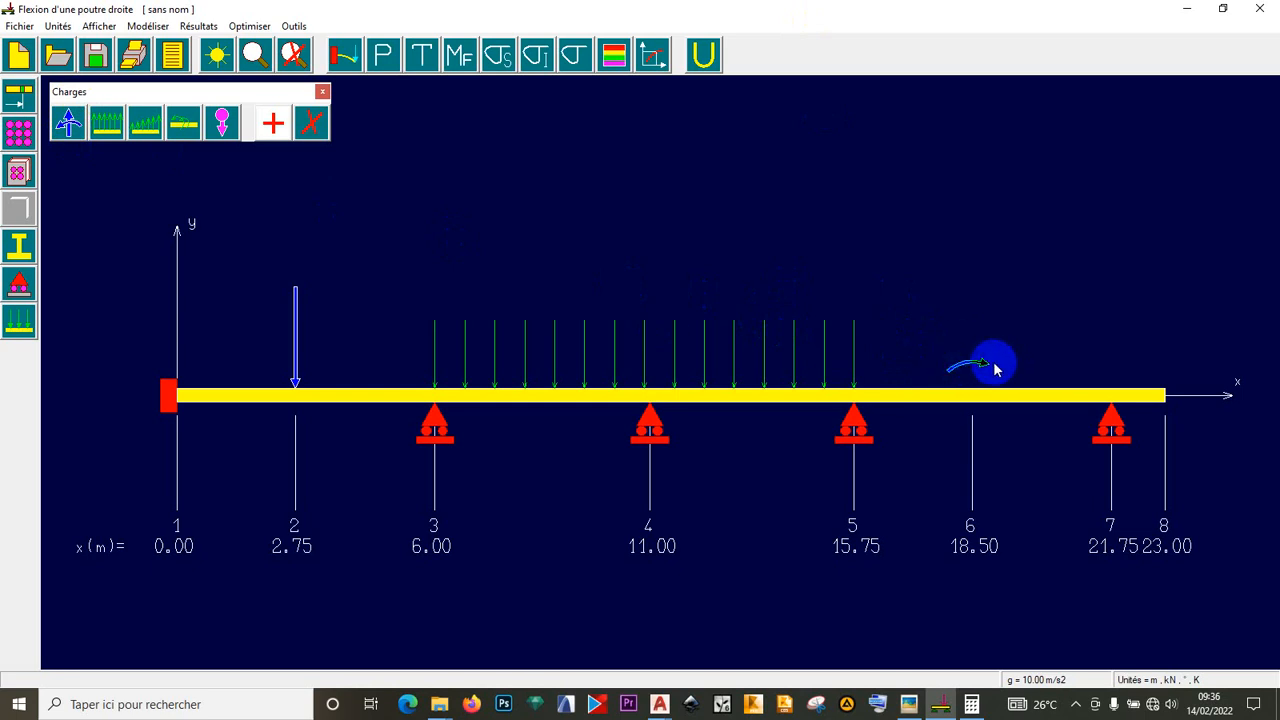
left_click(322, 127)
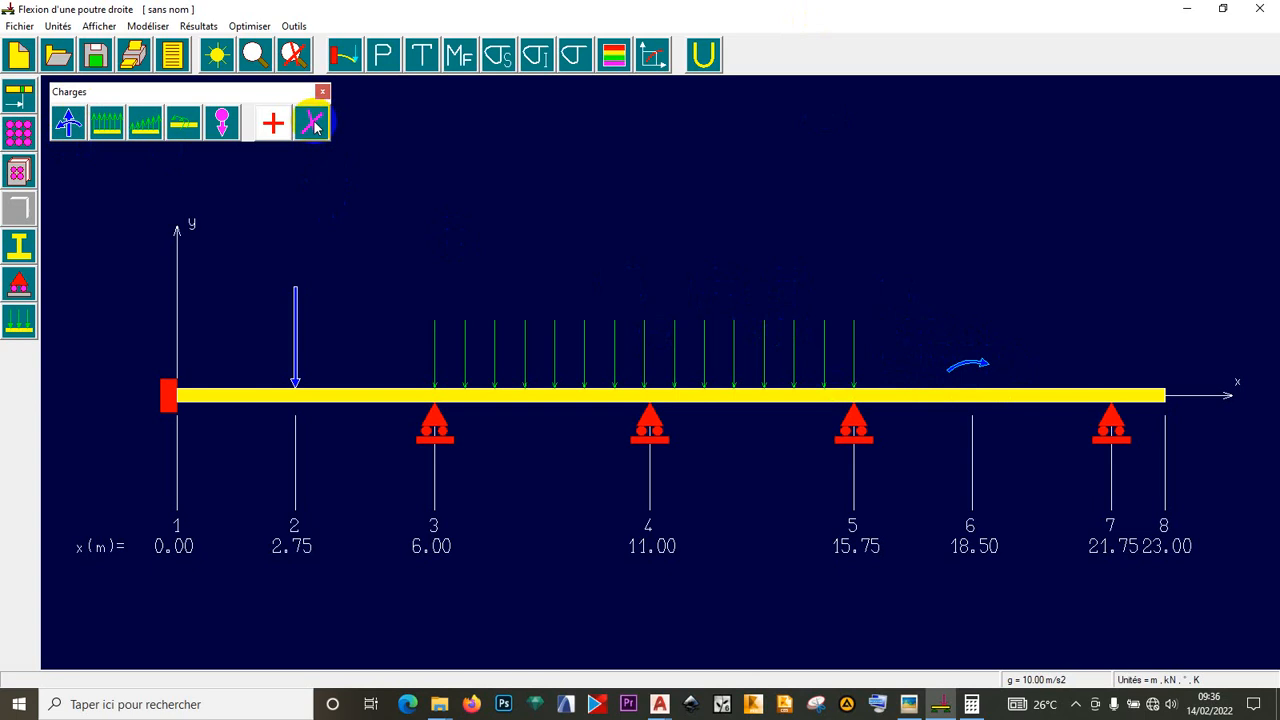
left_click(69, 123)
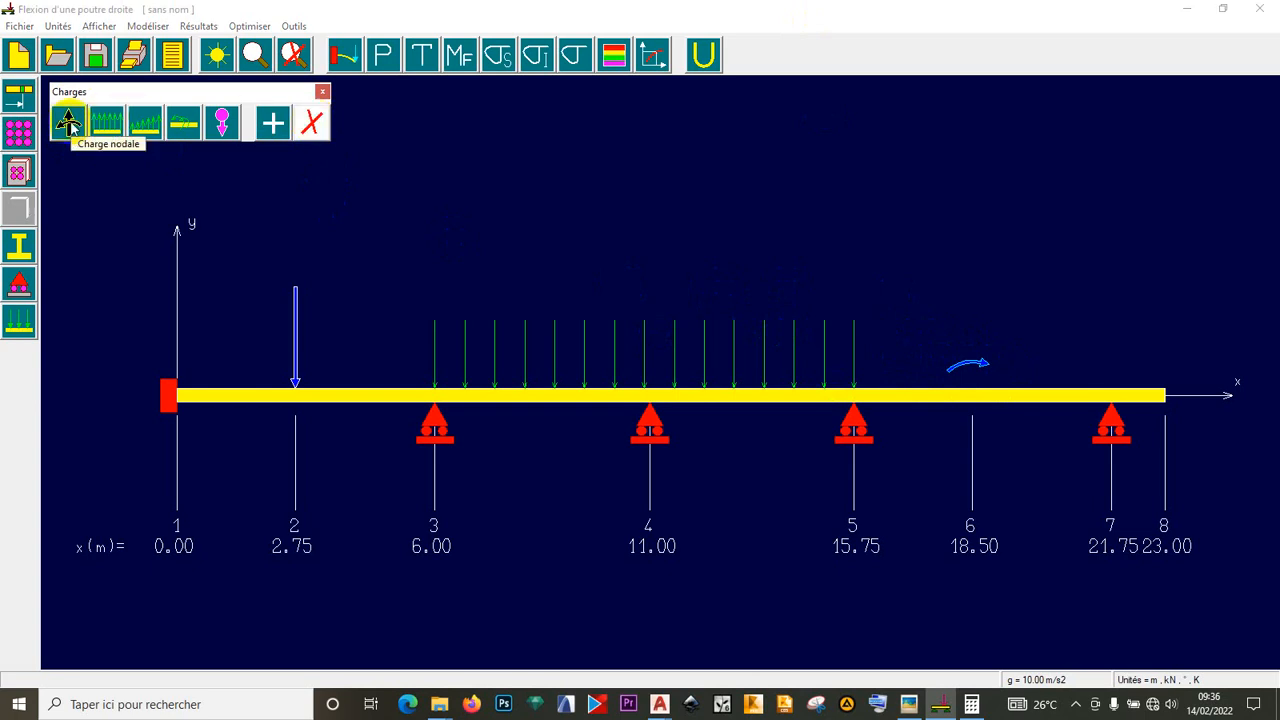
left_click(313, 126)
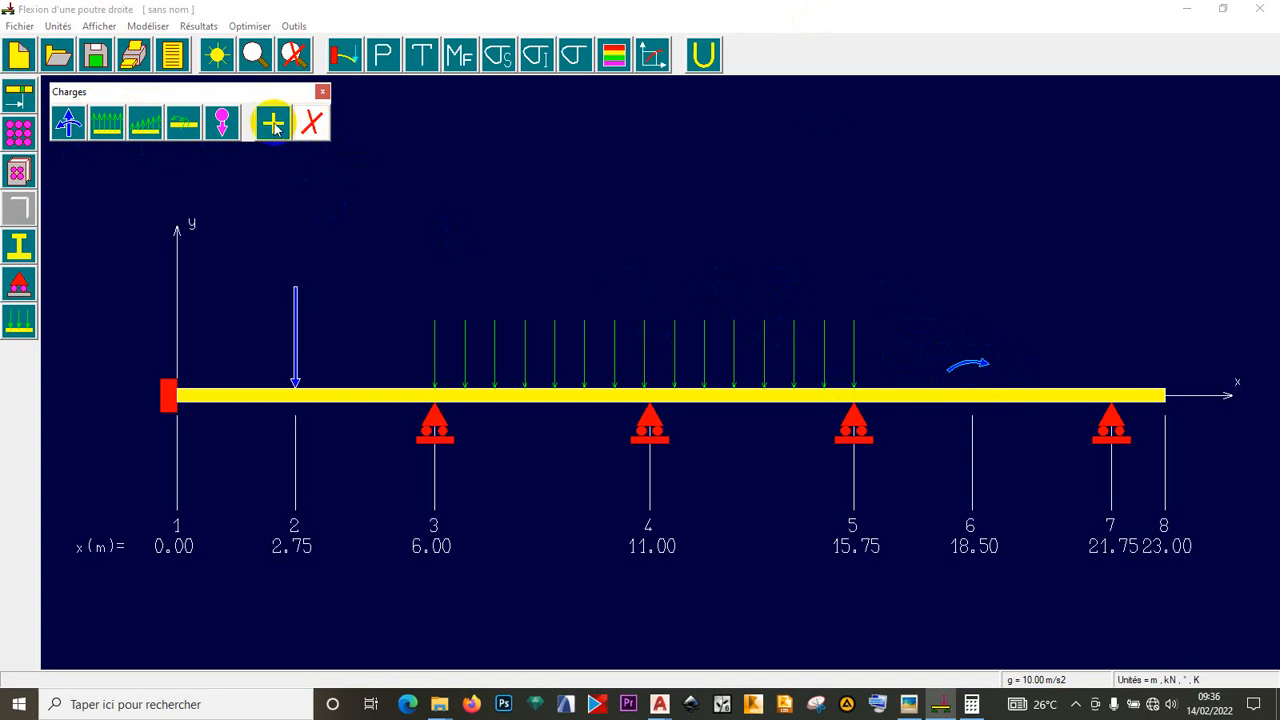
left_click(111, 125)
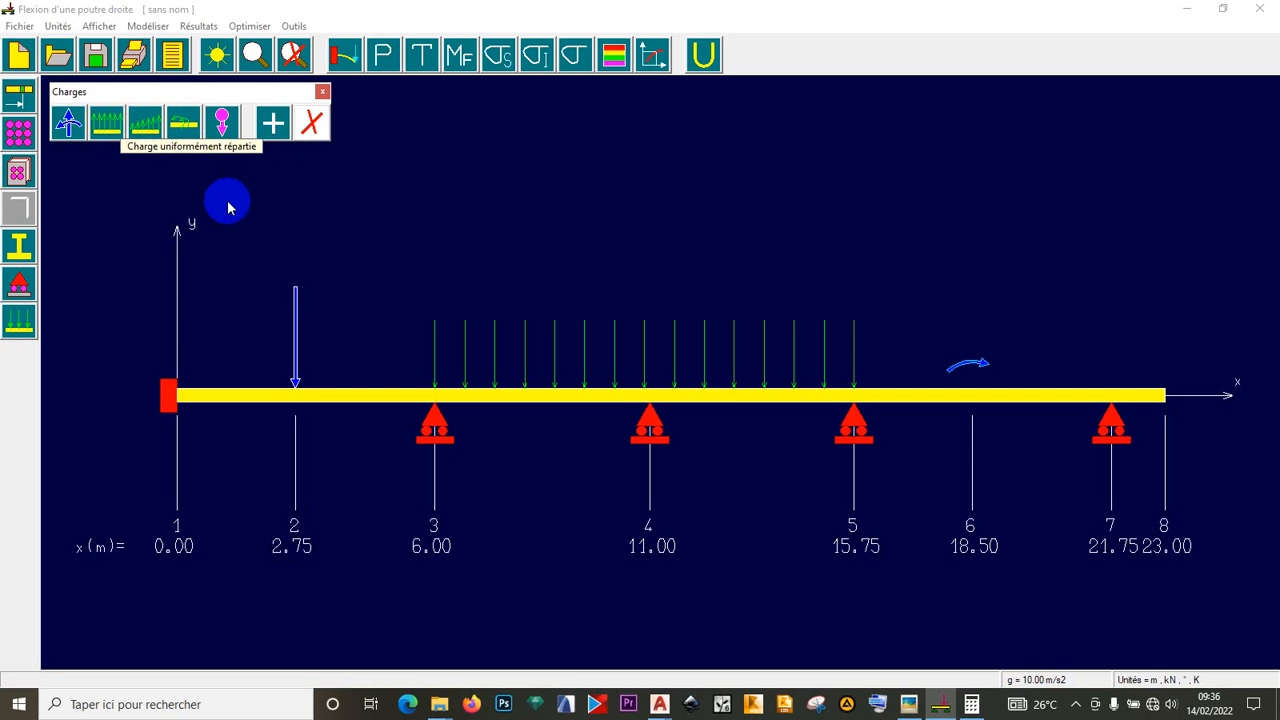
left_click(72, 126)
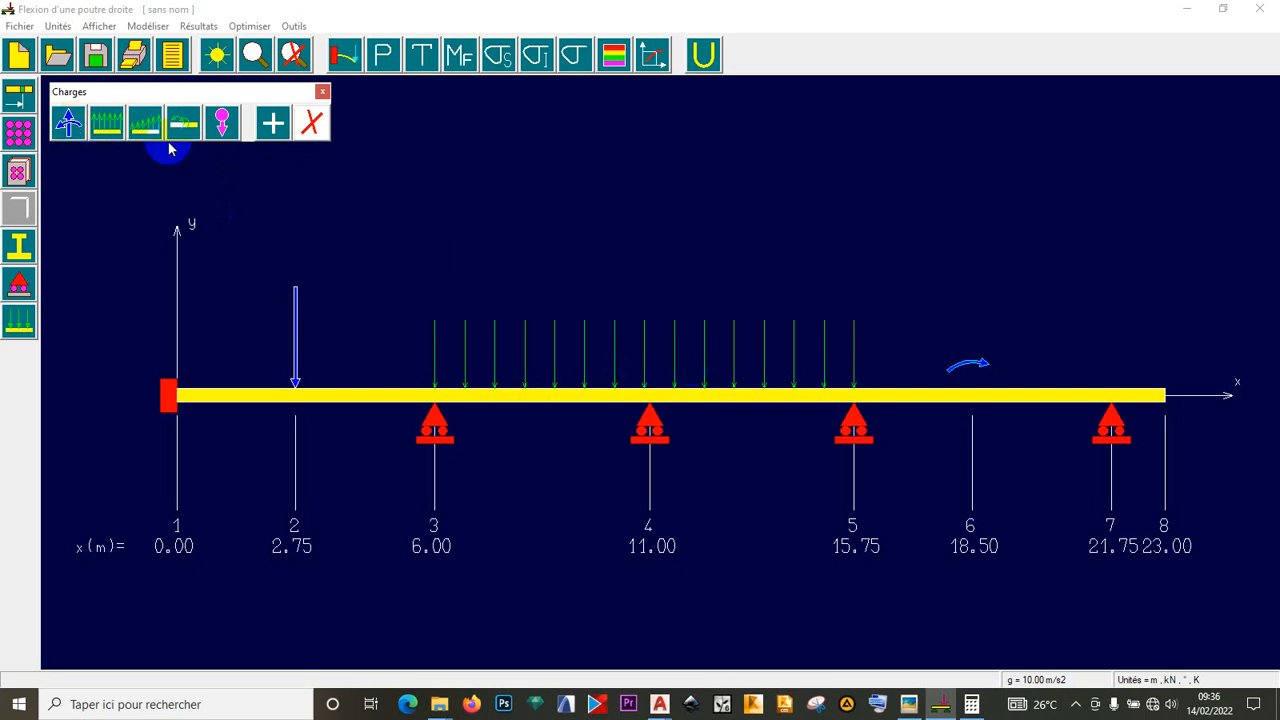
left_click(311, 123)
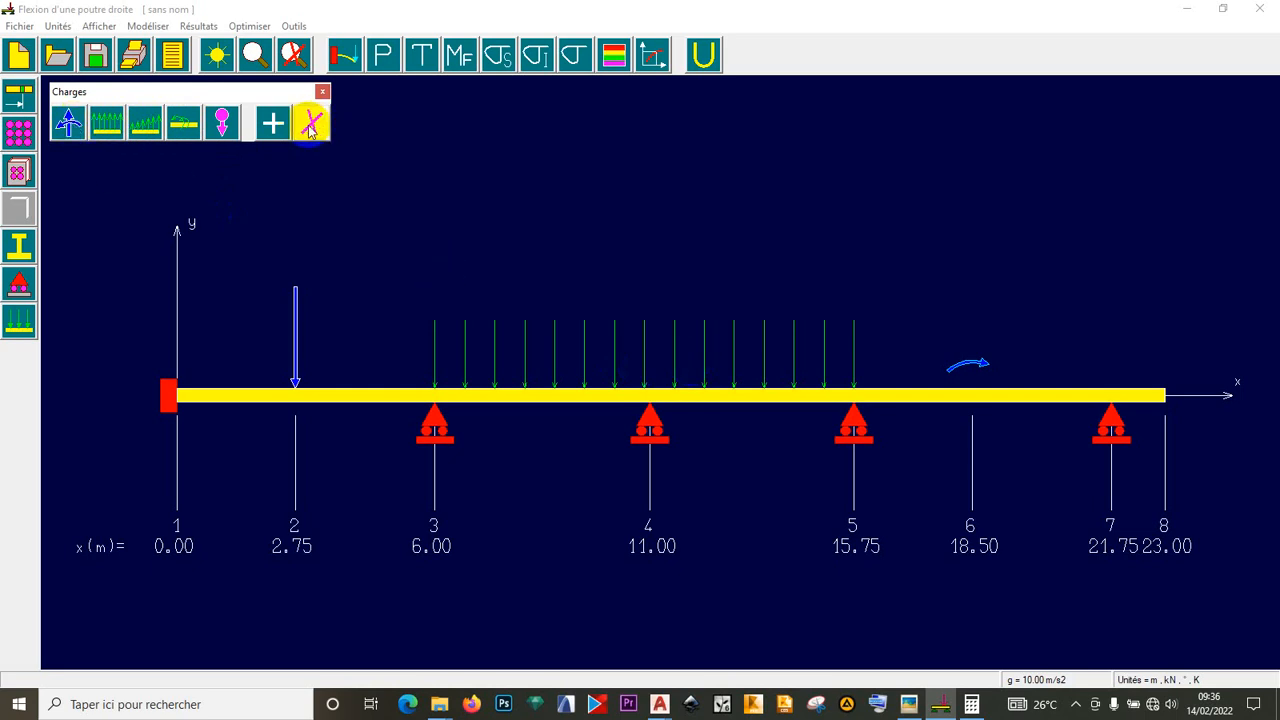
left_click(90, 129)
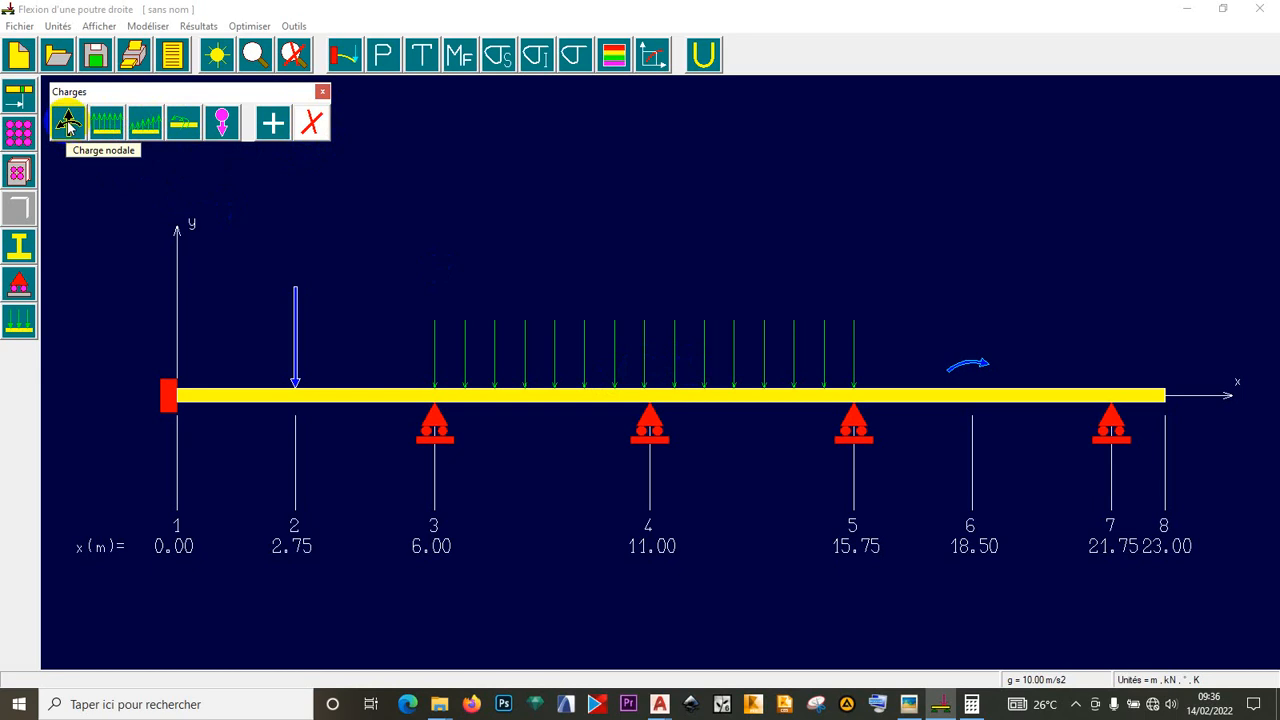
left_click(67, 122)
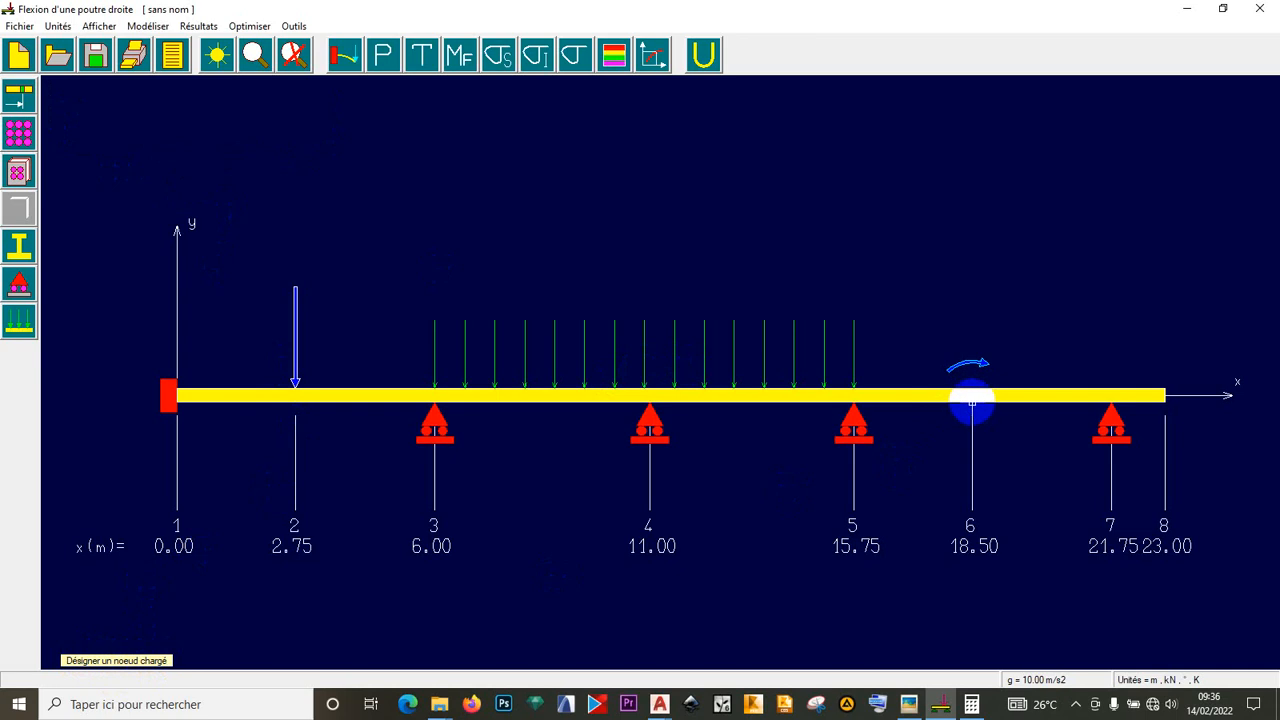
- Delete node 6's moment and apply a 10 kN.m counterclockwise nodal moment (Mz = 10) there
left_click(971, 403)
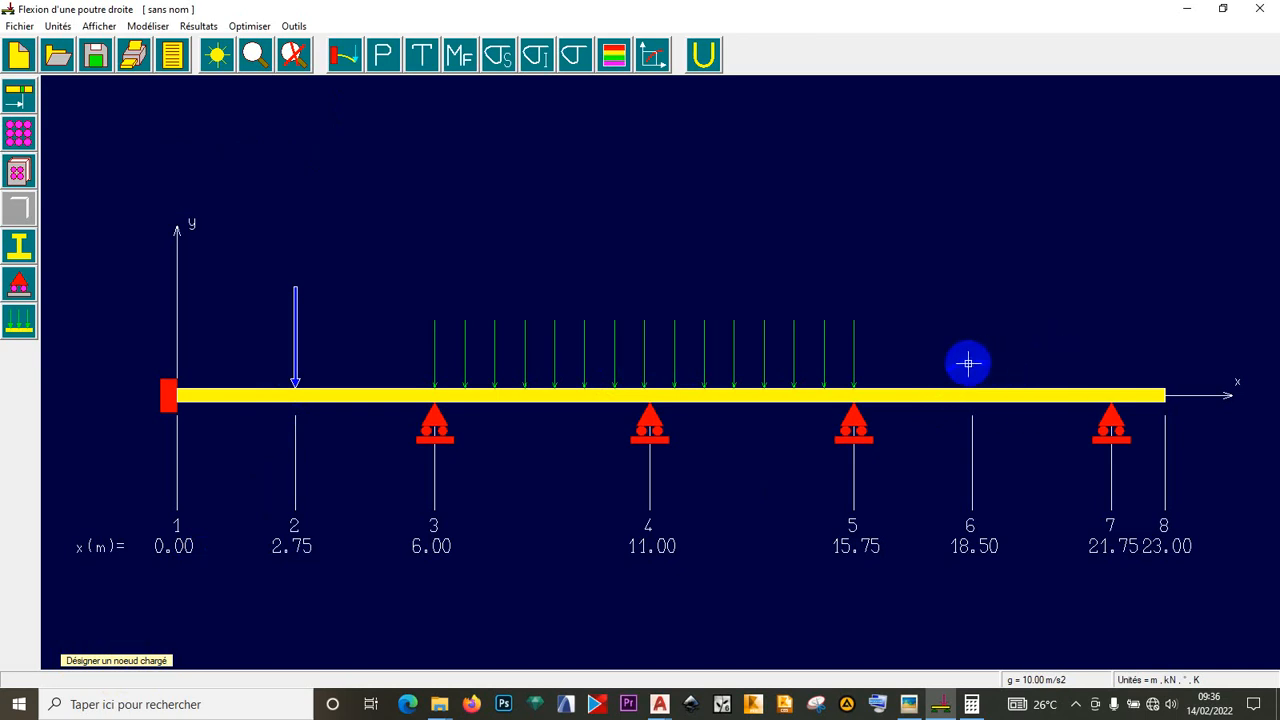
left_click(218, 57)
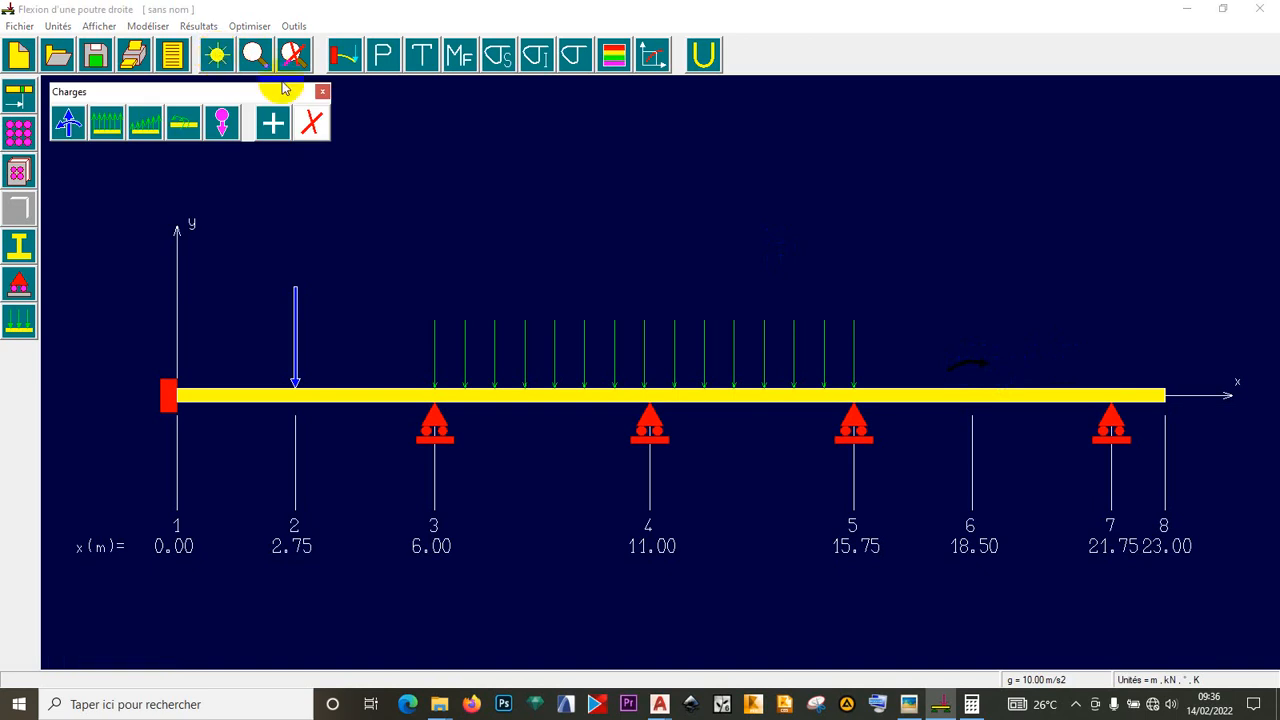
left_click(322, 91)
left_click(222, 59)
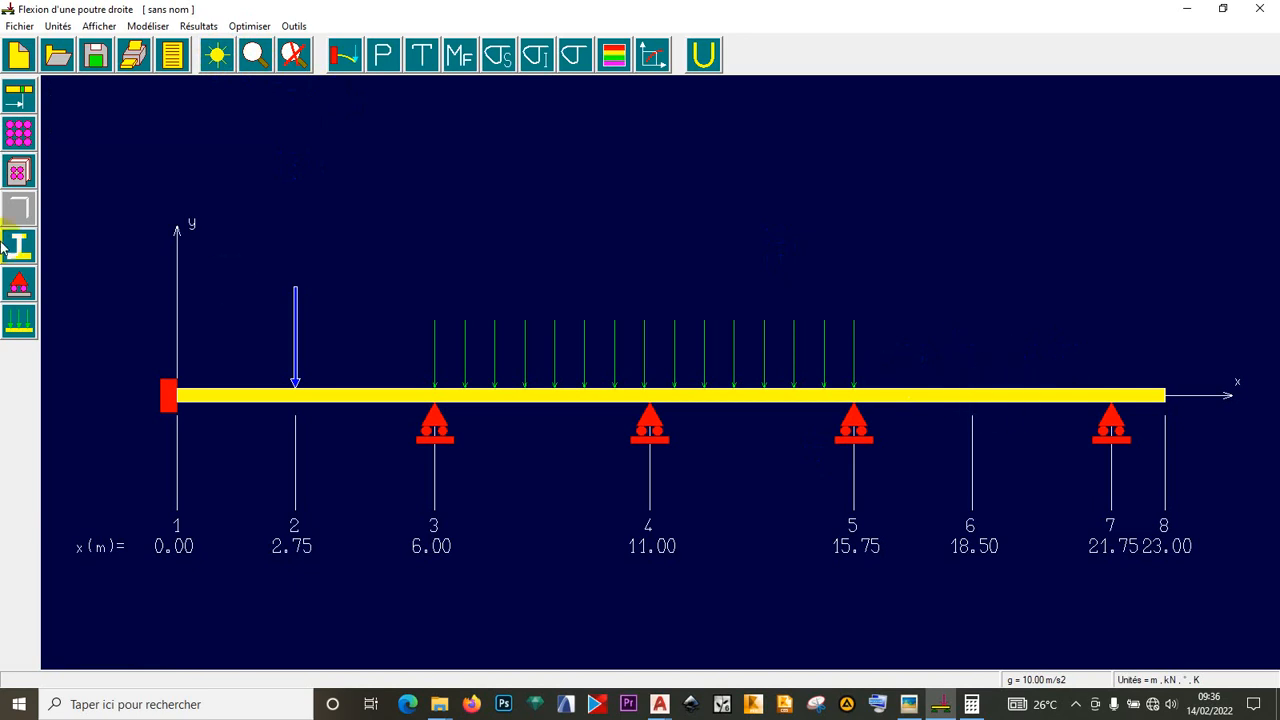
left_click(17, 323)
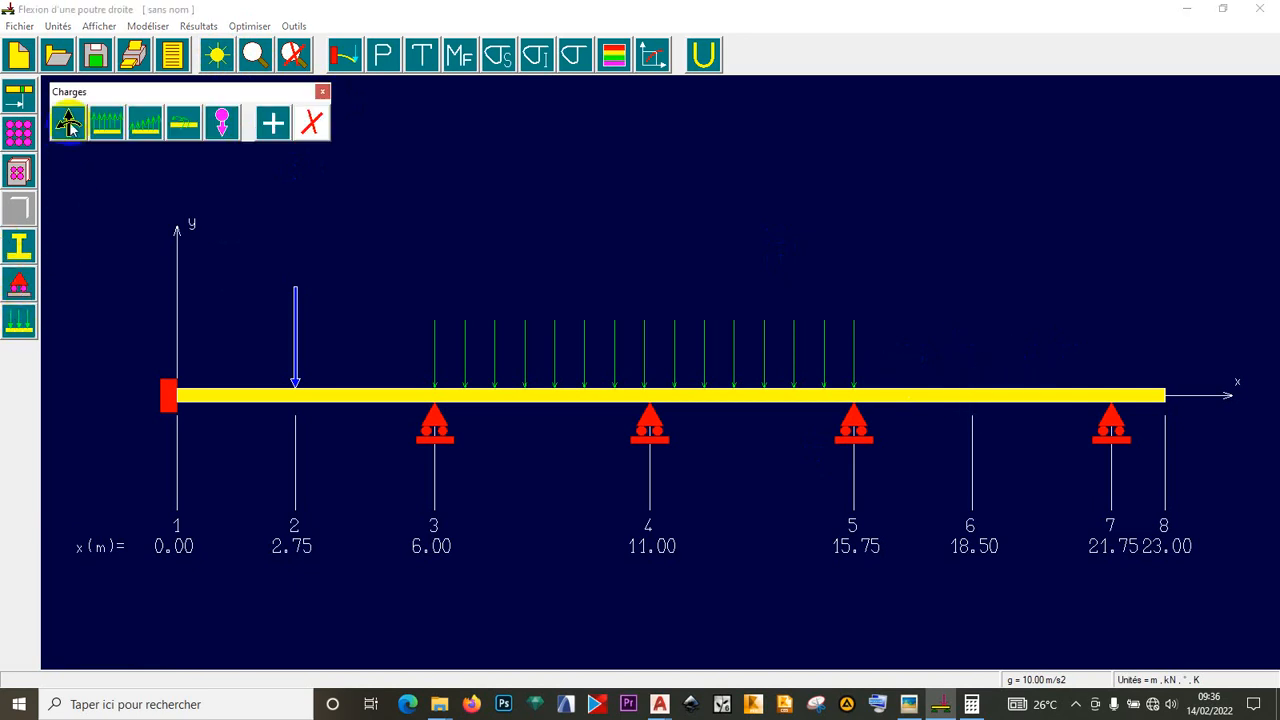
left_click(303, 120)
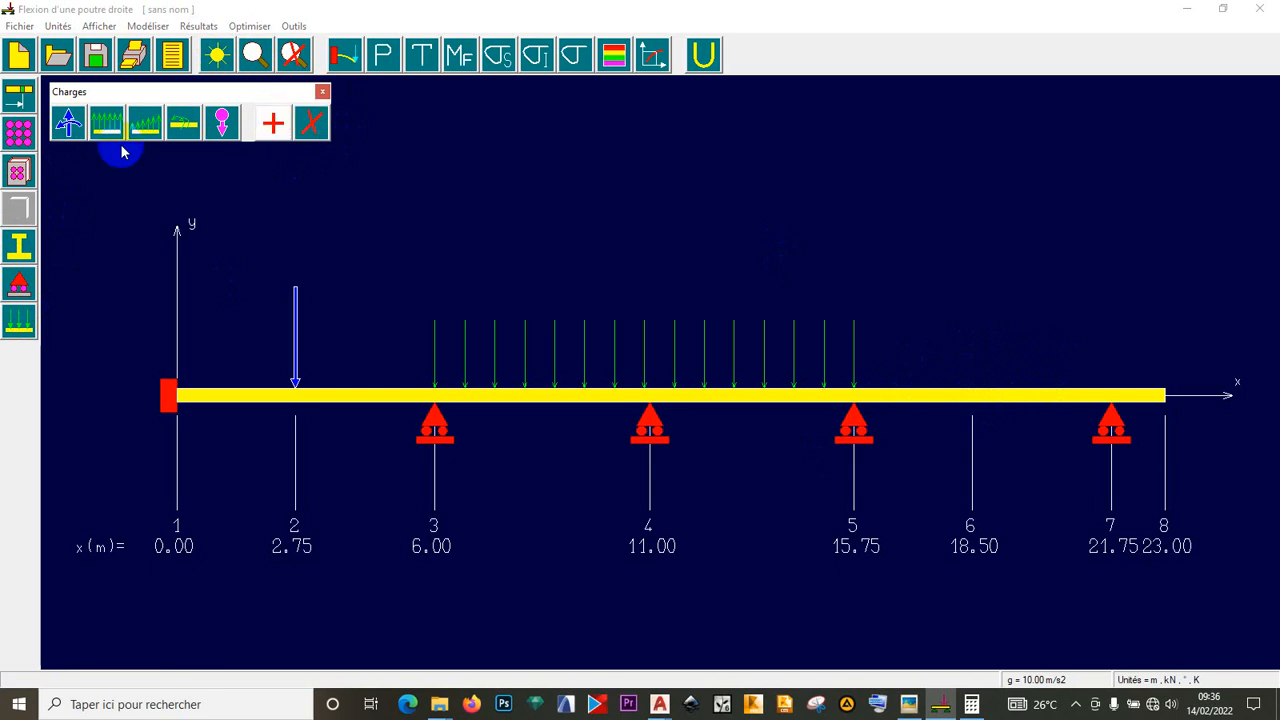
left_click(69, 122)
left_click(610, 348)
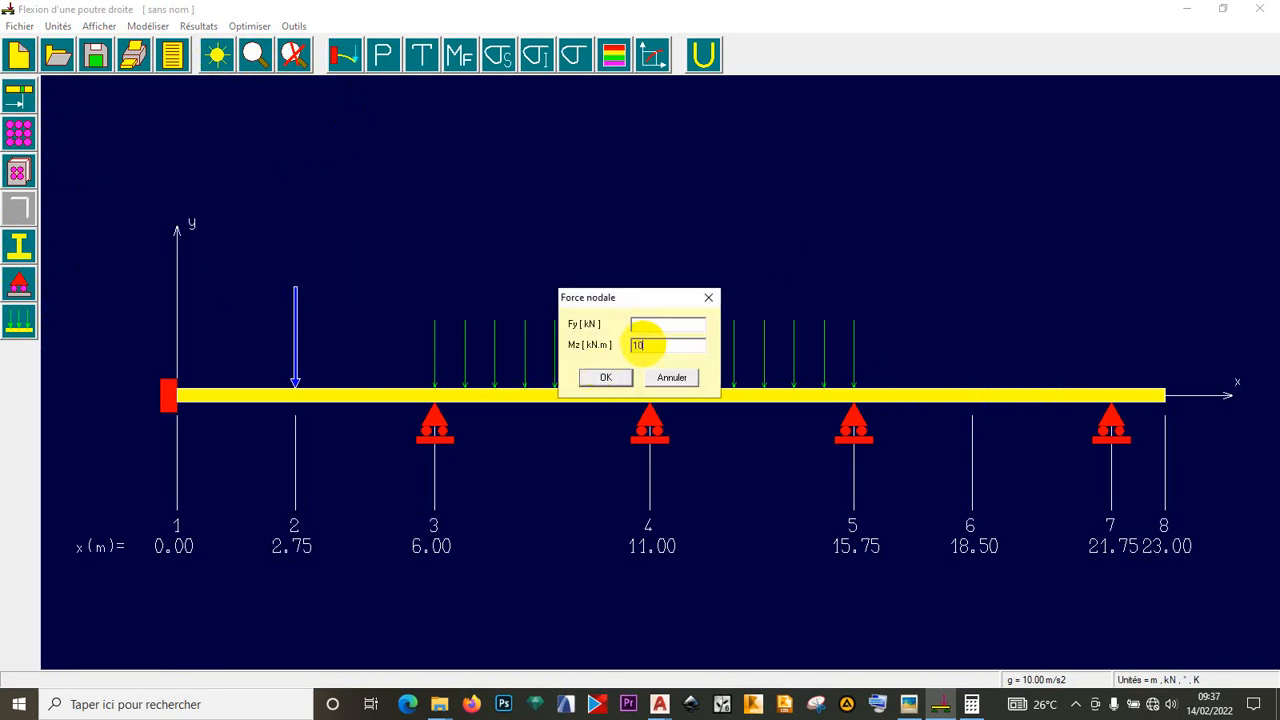
left_click(605, 377)
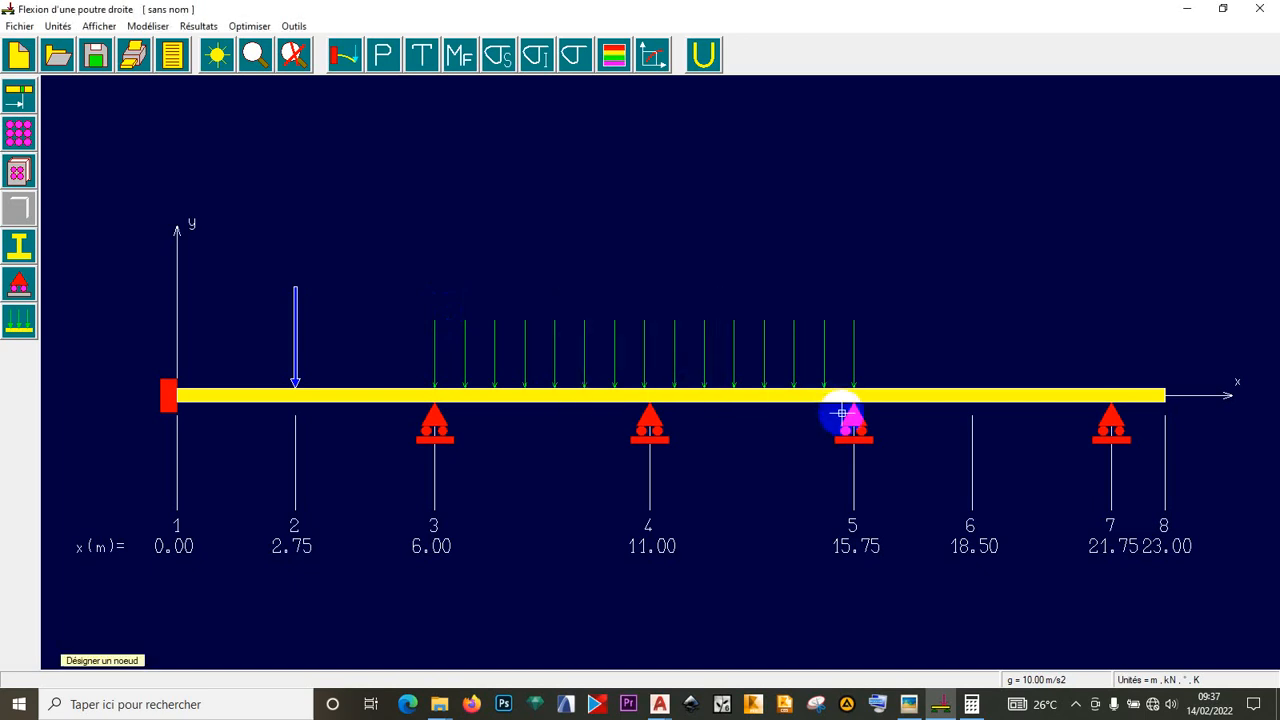
left_click(972, 401)
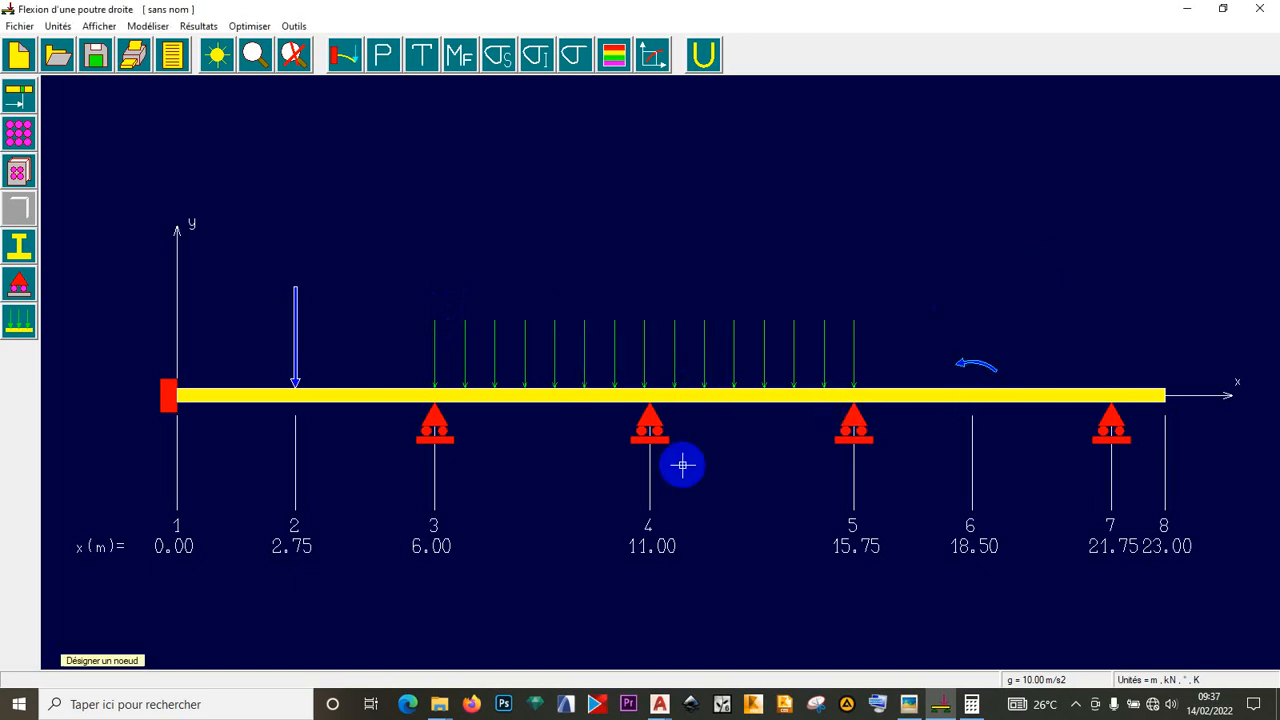
- Apply a 60 kN downward nodal load (Fy = -60) at node 8, then bring up the exercise photo
left_click(910, 704)
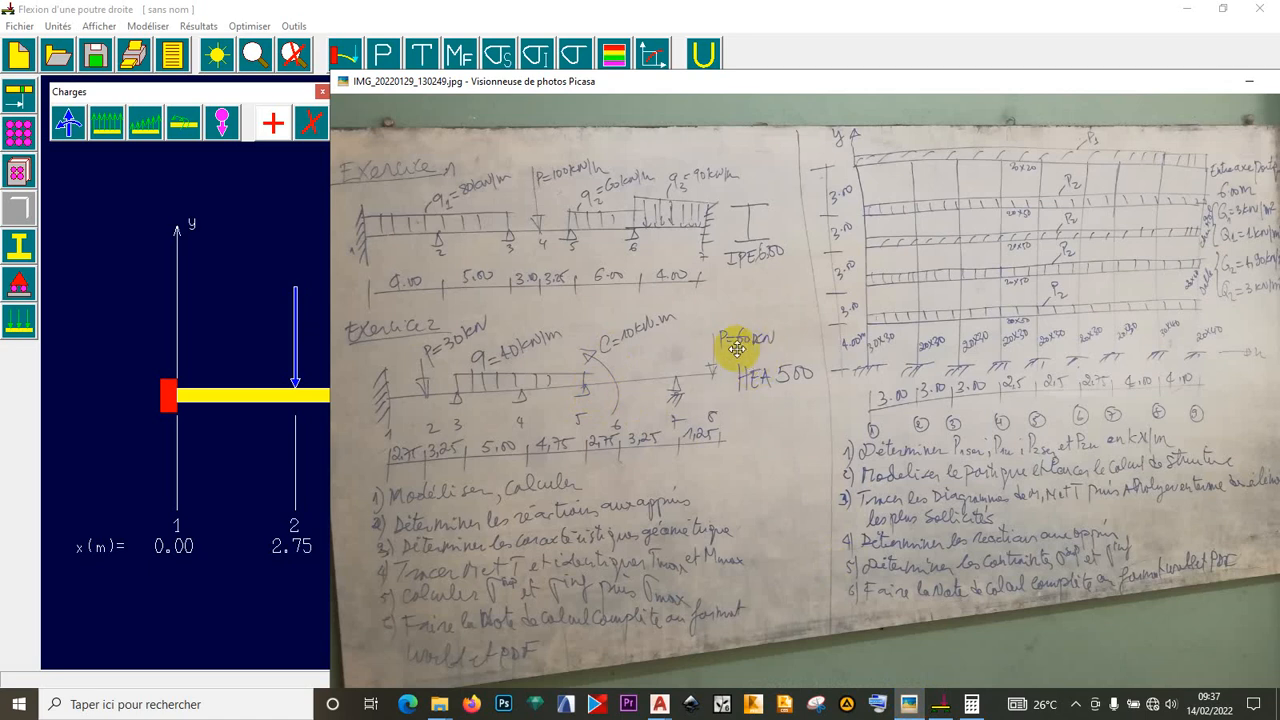
left_click(257, 187)
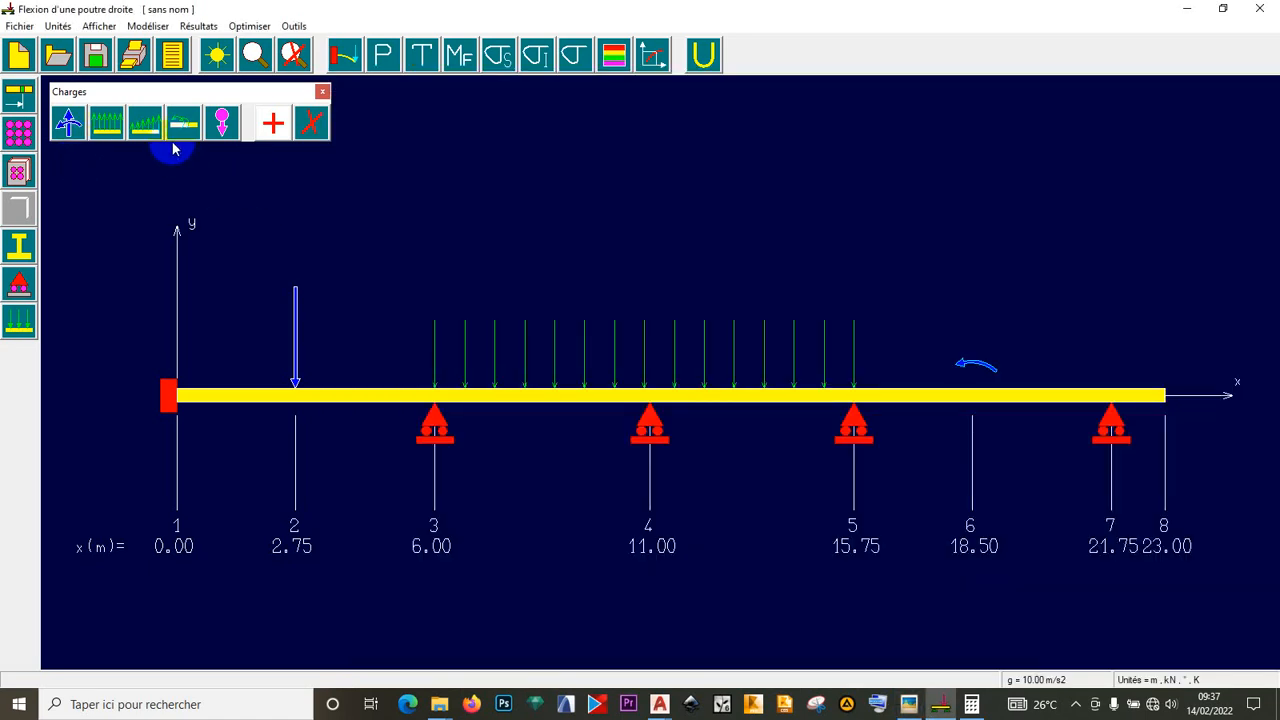
left_click(80, 127)
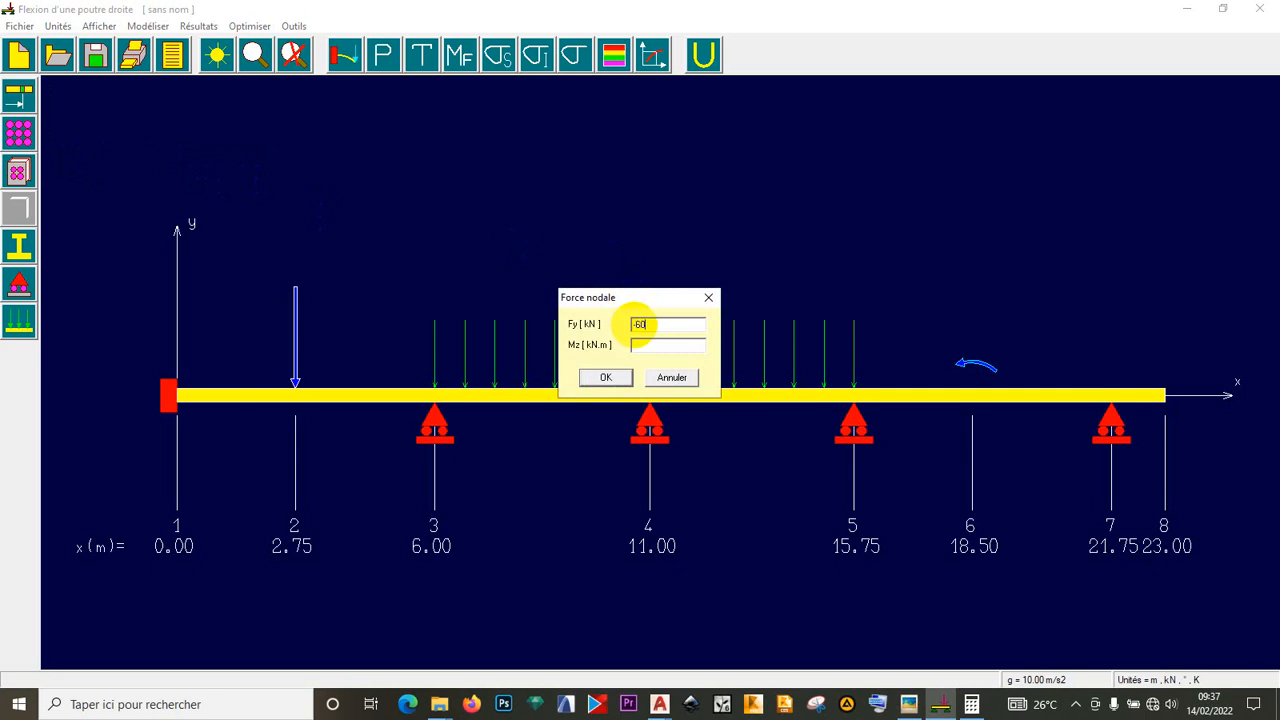
left_click(606, 377)
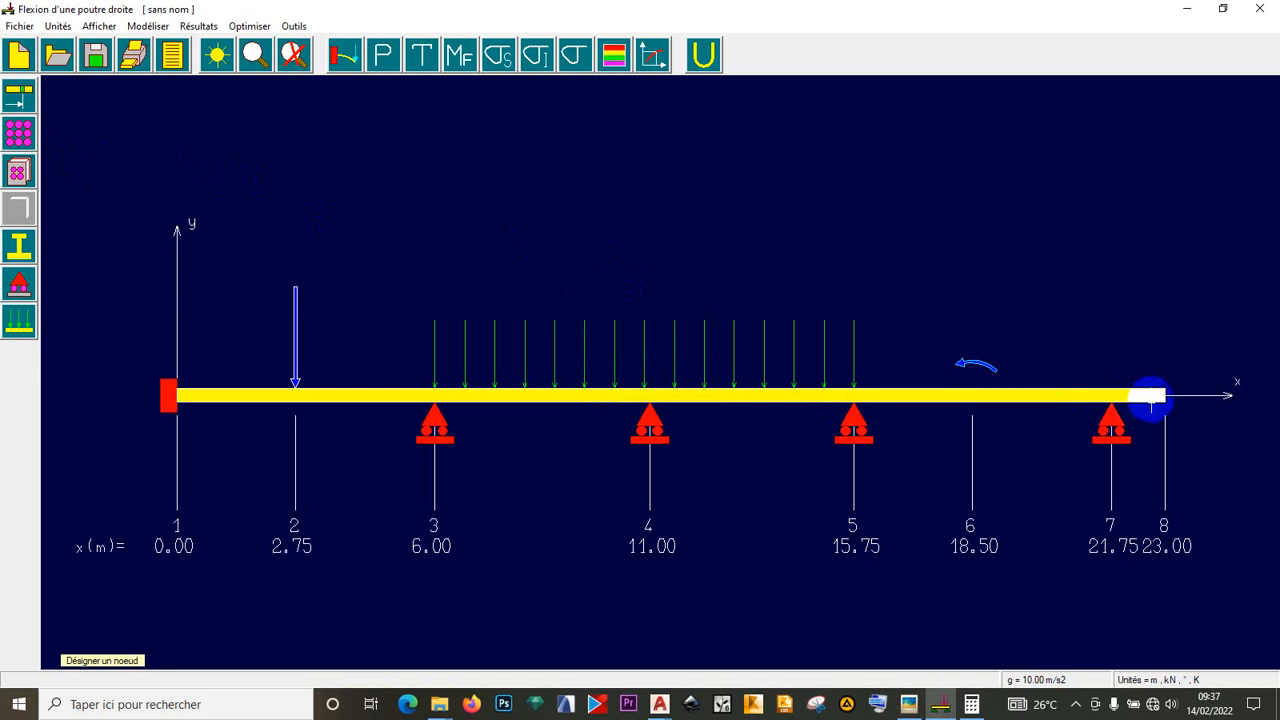
left_click(1163, 396)
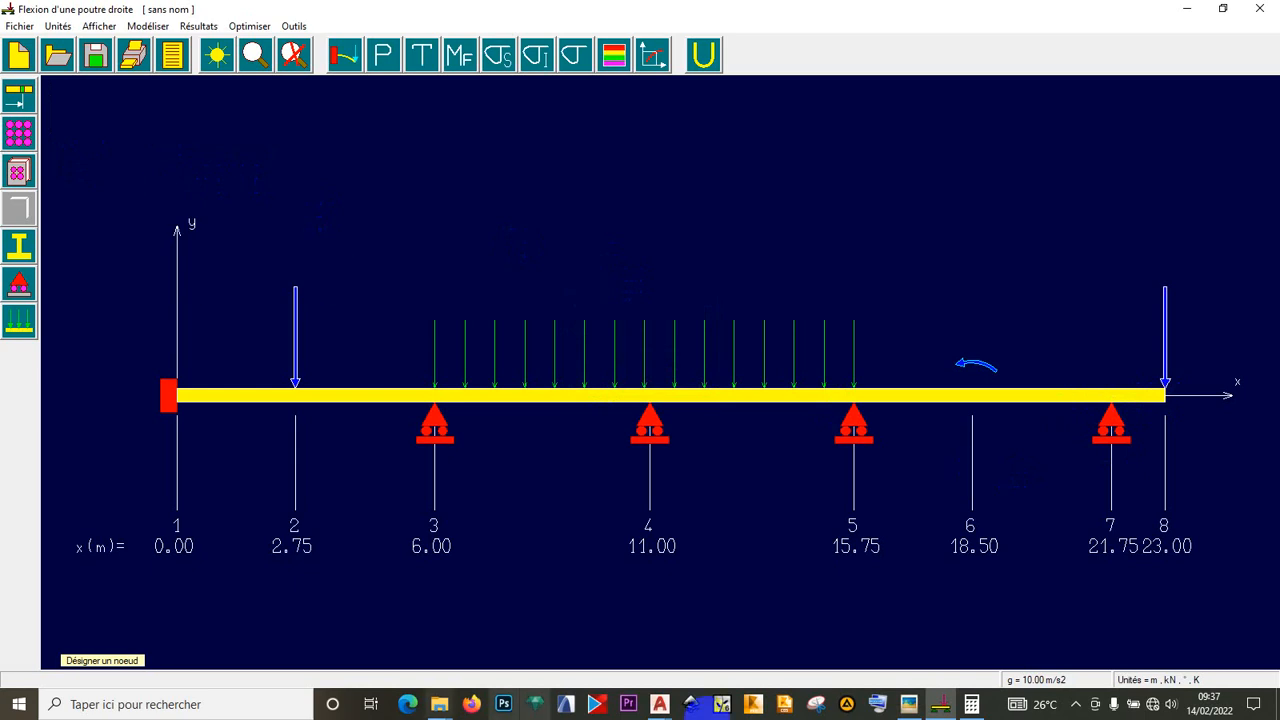
left_click(909, 704)
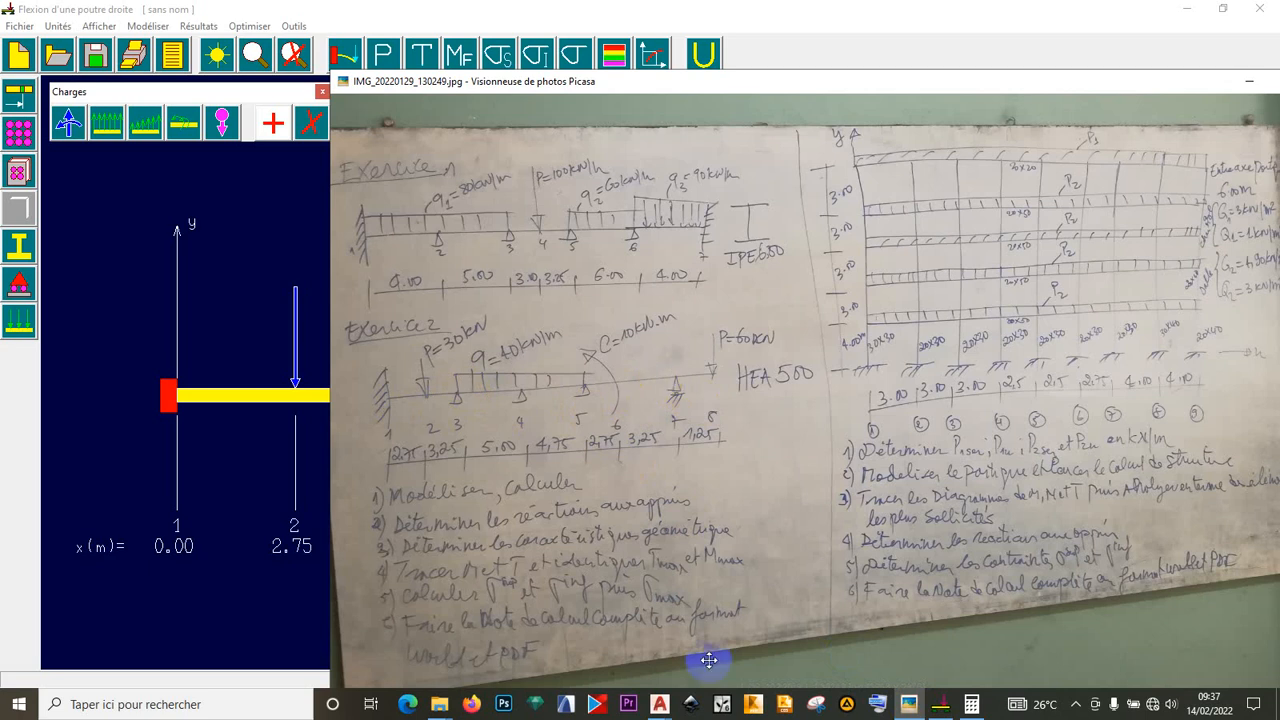
- Hide the Picasa photo, return to the Flexion beam window, and close the Charges toolbar
left_click(908, 704)
left_click(910, 704)
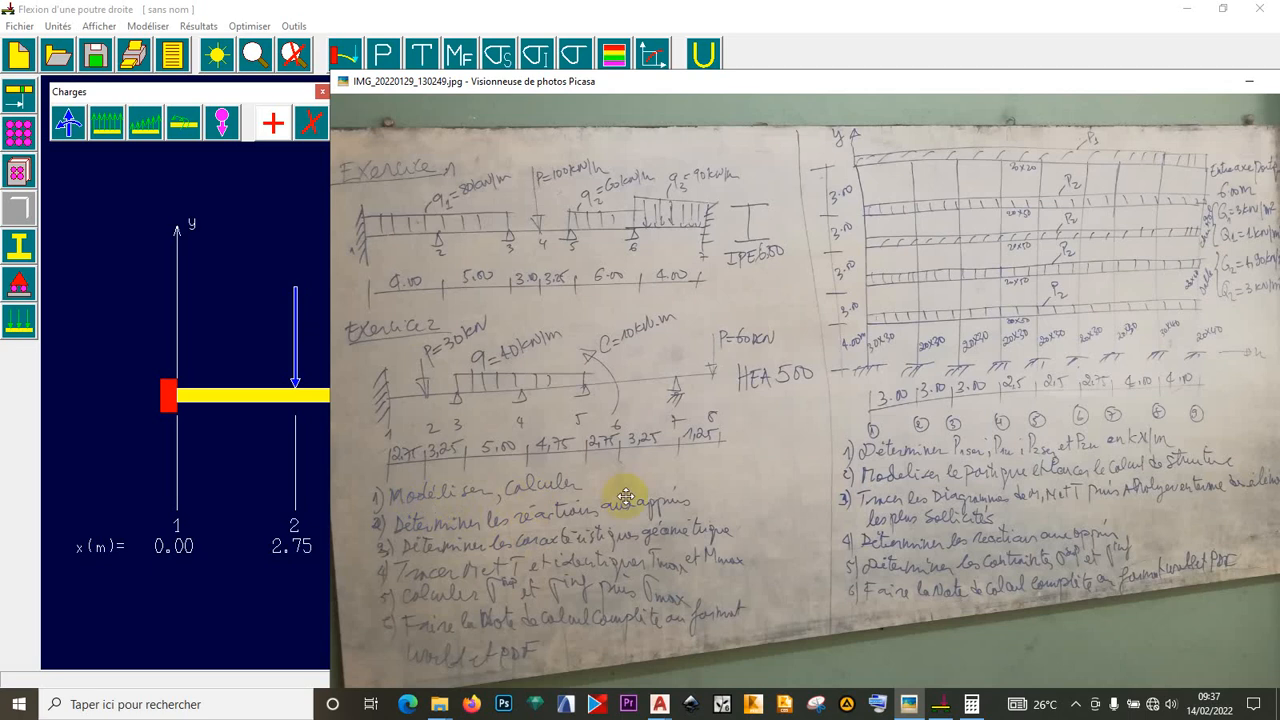
left_click(943, 706)
left_click(1079, 705)
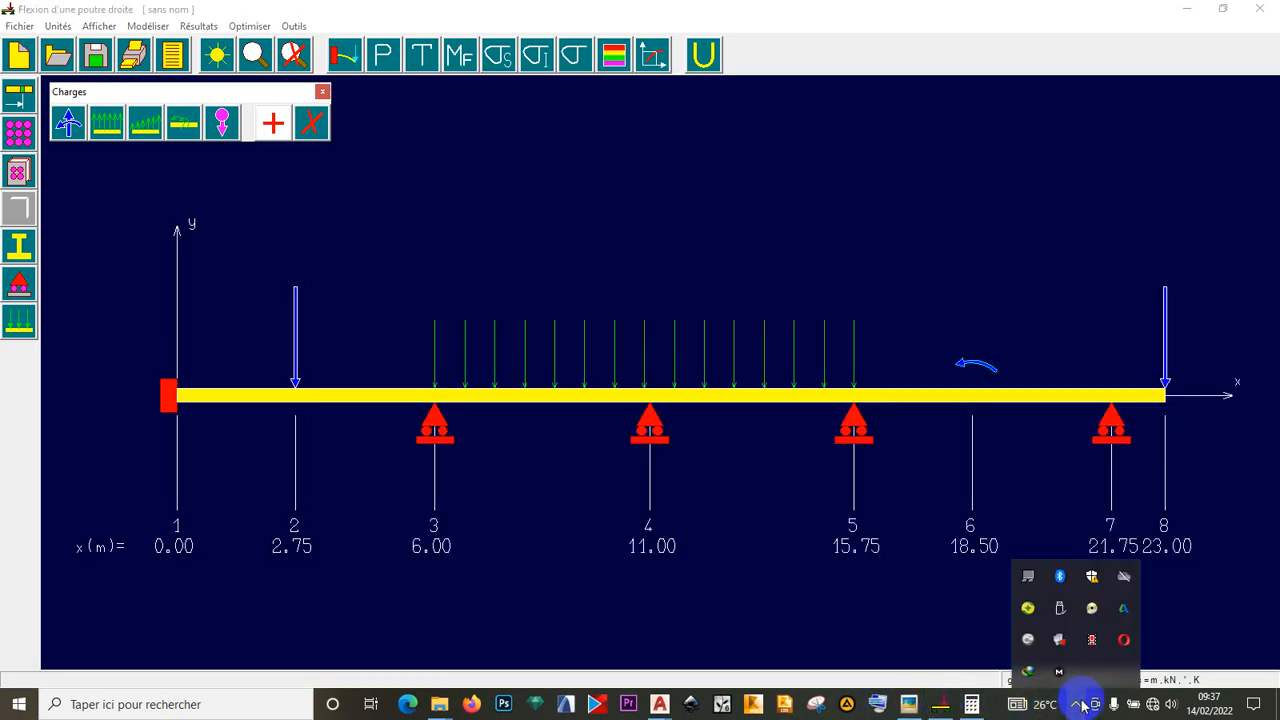
left_click(878, 632)
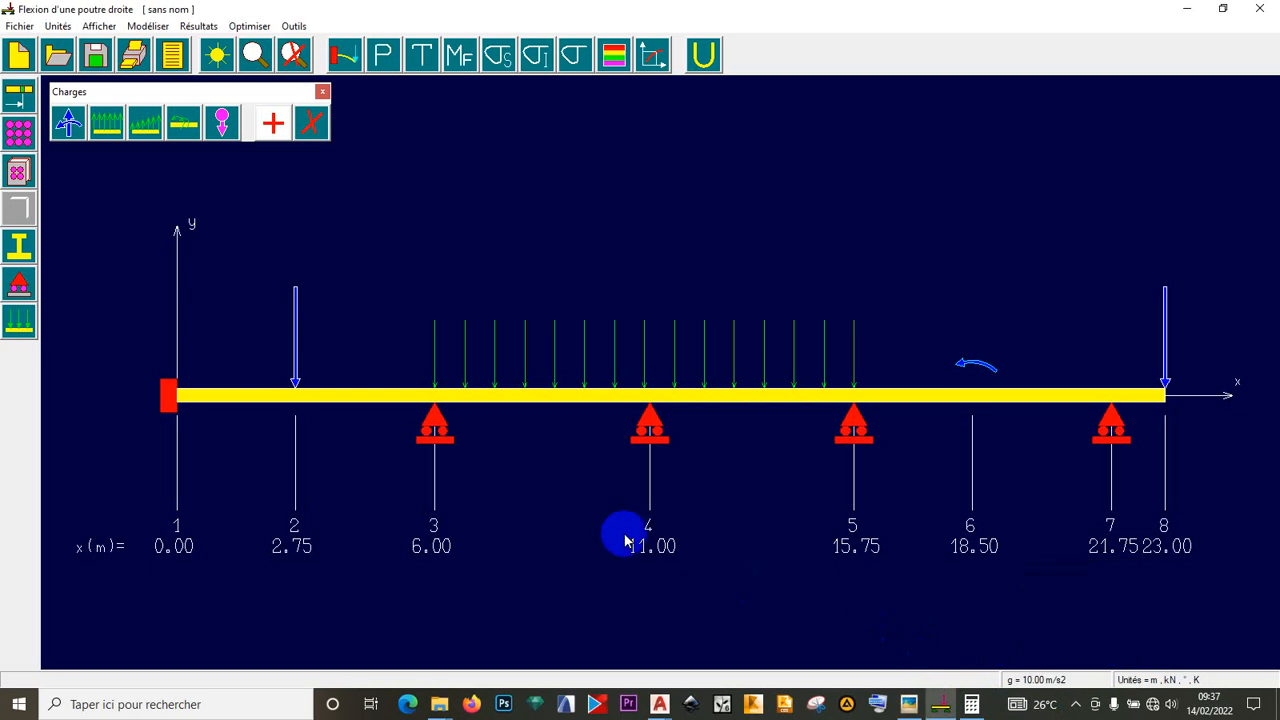
left_click(322, 91)
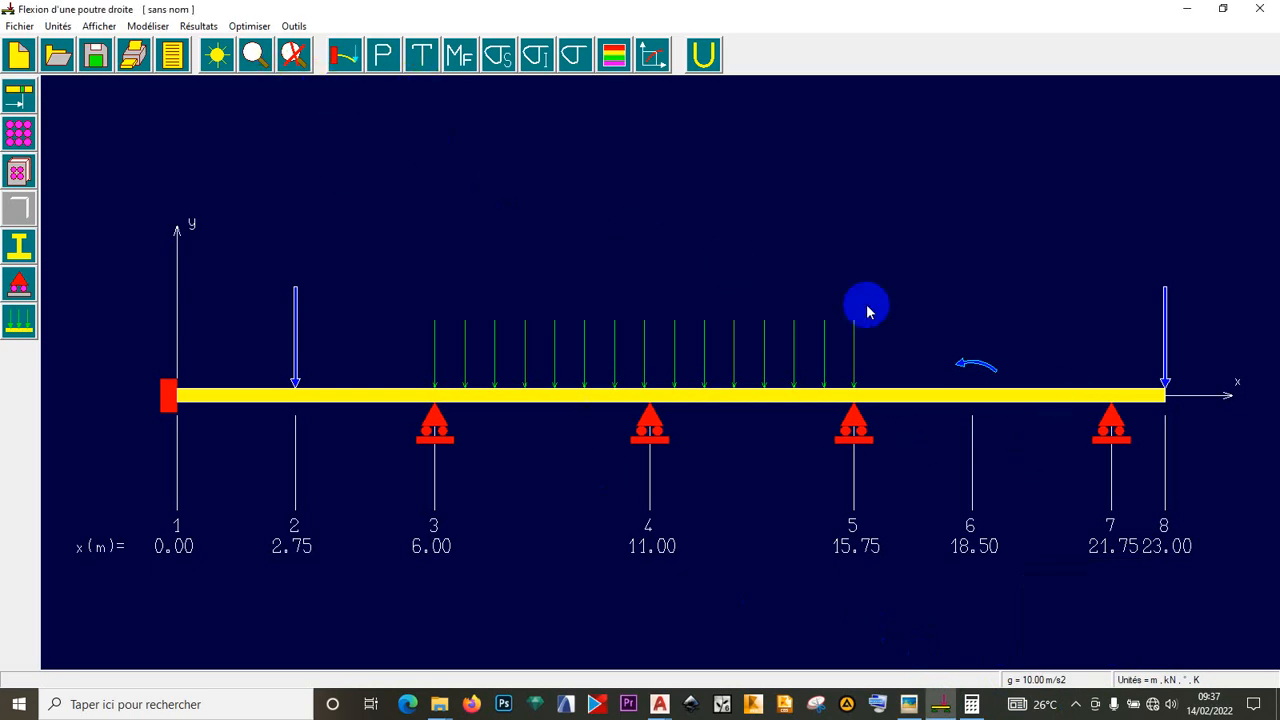
- Show the Pente diagram, then the shear-force diagram ranging from -115.9 to 111.5 kN
left_click(199, 26)
mouse_move(165, 27)
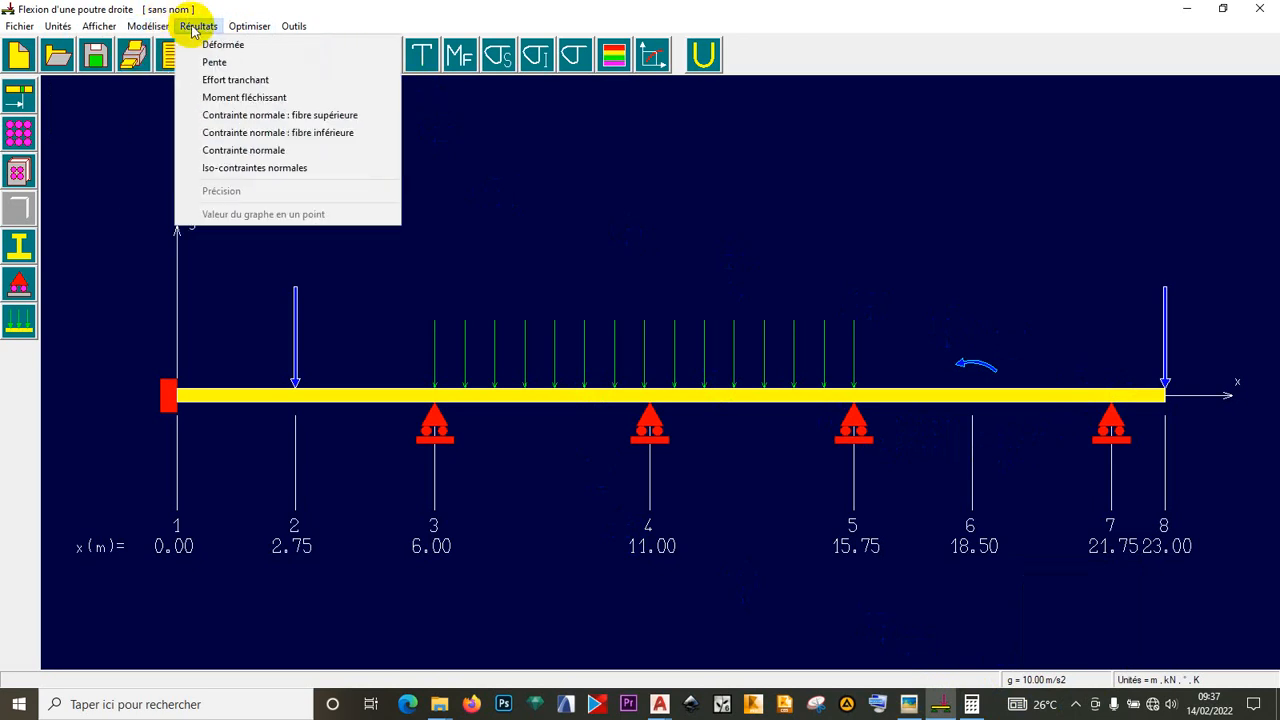
left_click(417, 8)
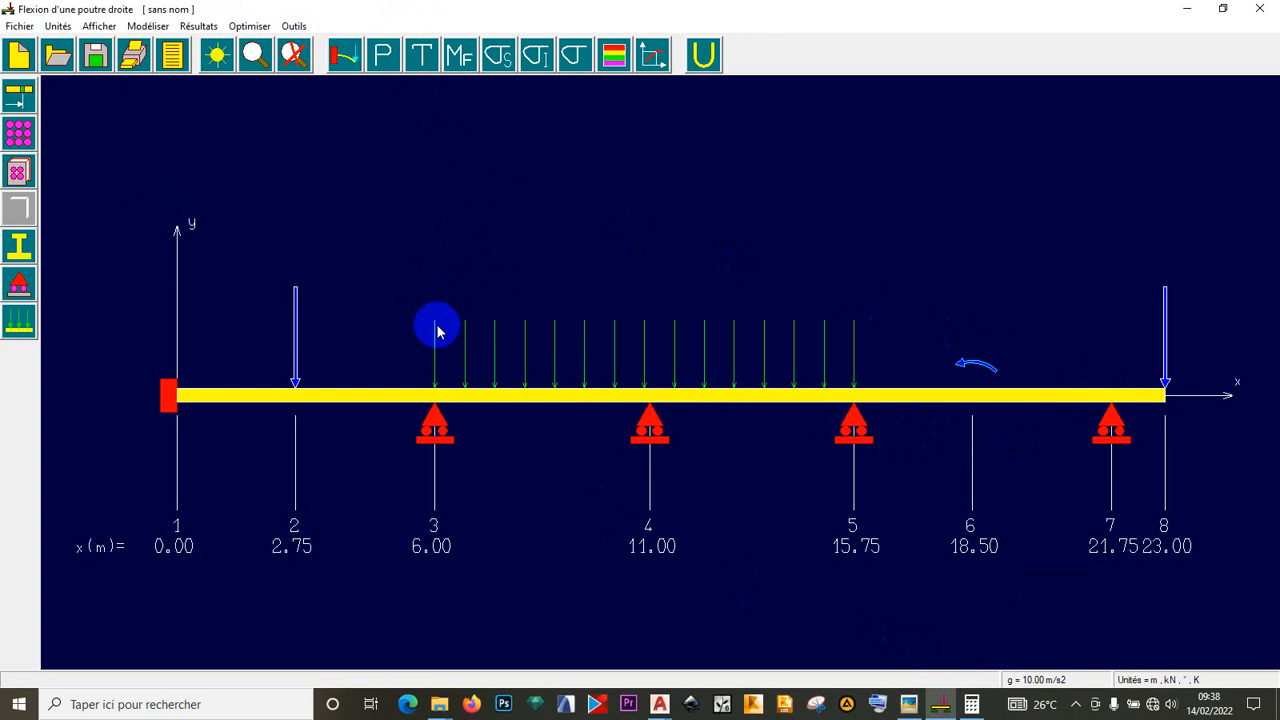
left_click(383, 58)
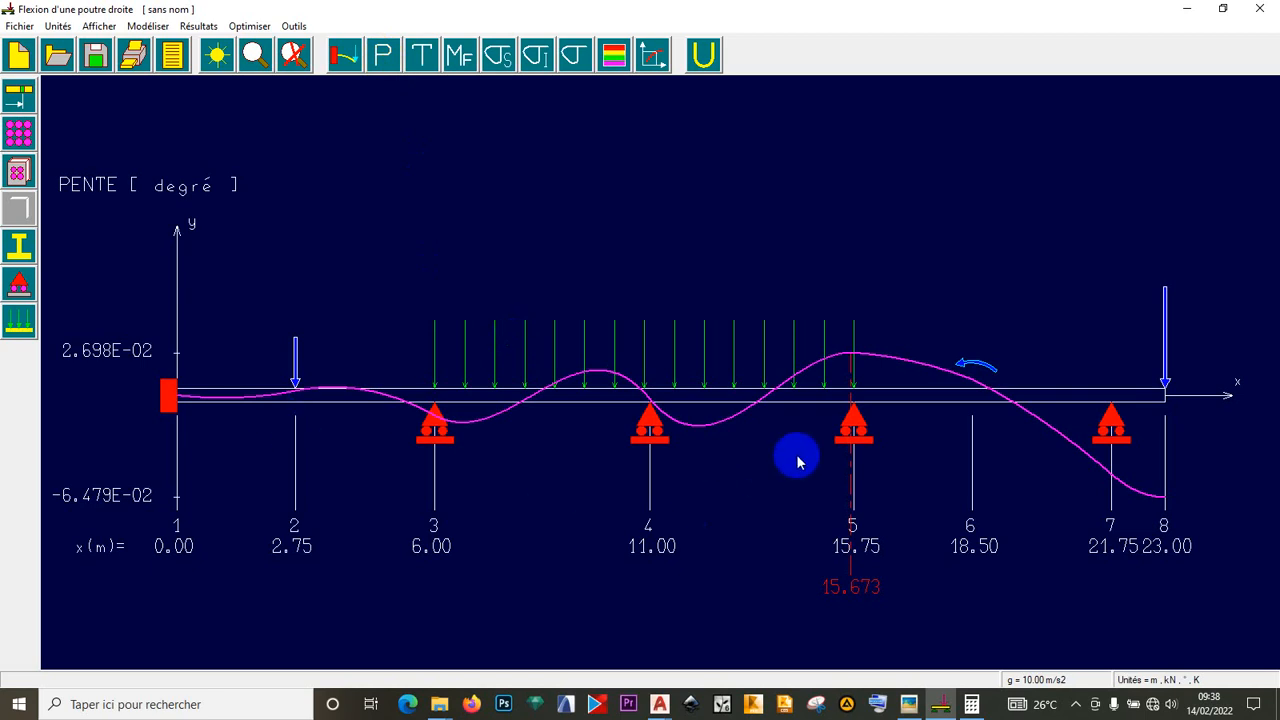
left_click(422, 58)
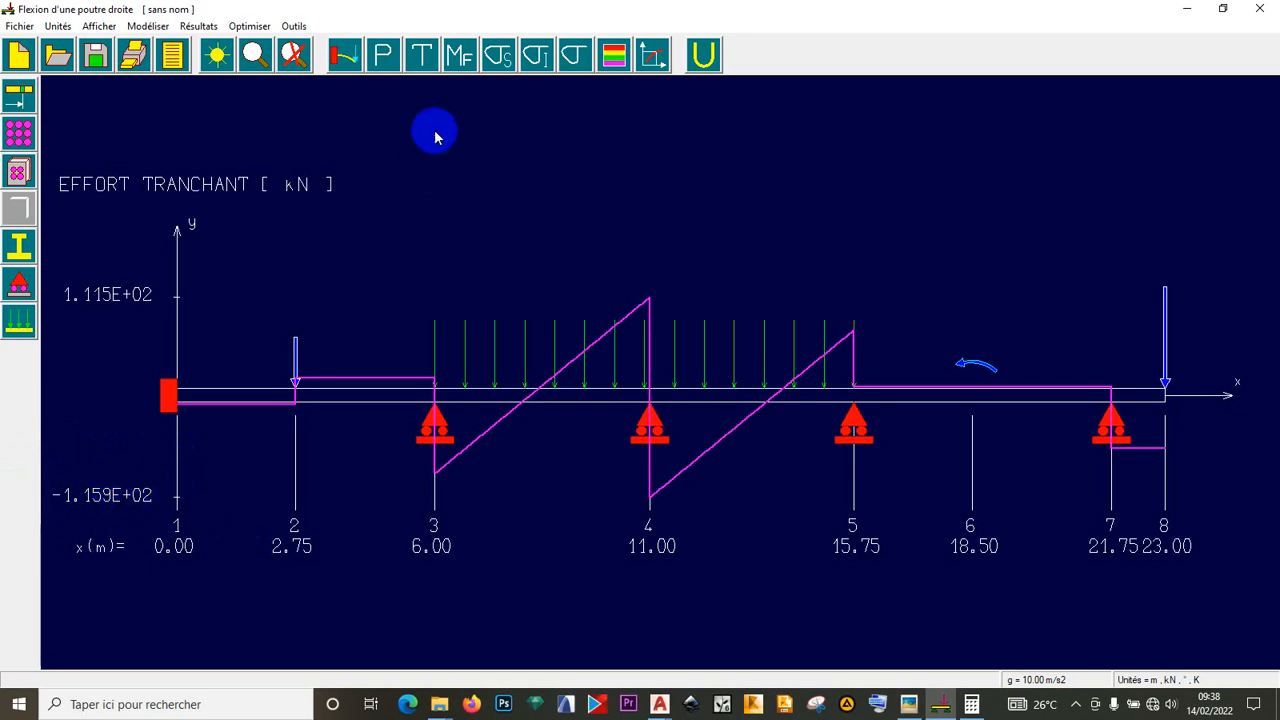
- Show the Mf diagram, then the top-fibre normal stress diagram (-17.64 to 29.68 MPa)
left_click(461, 60)
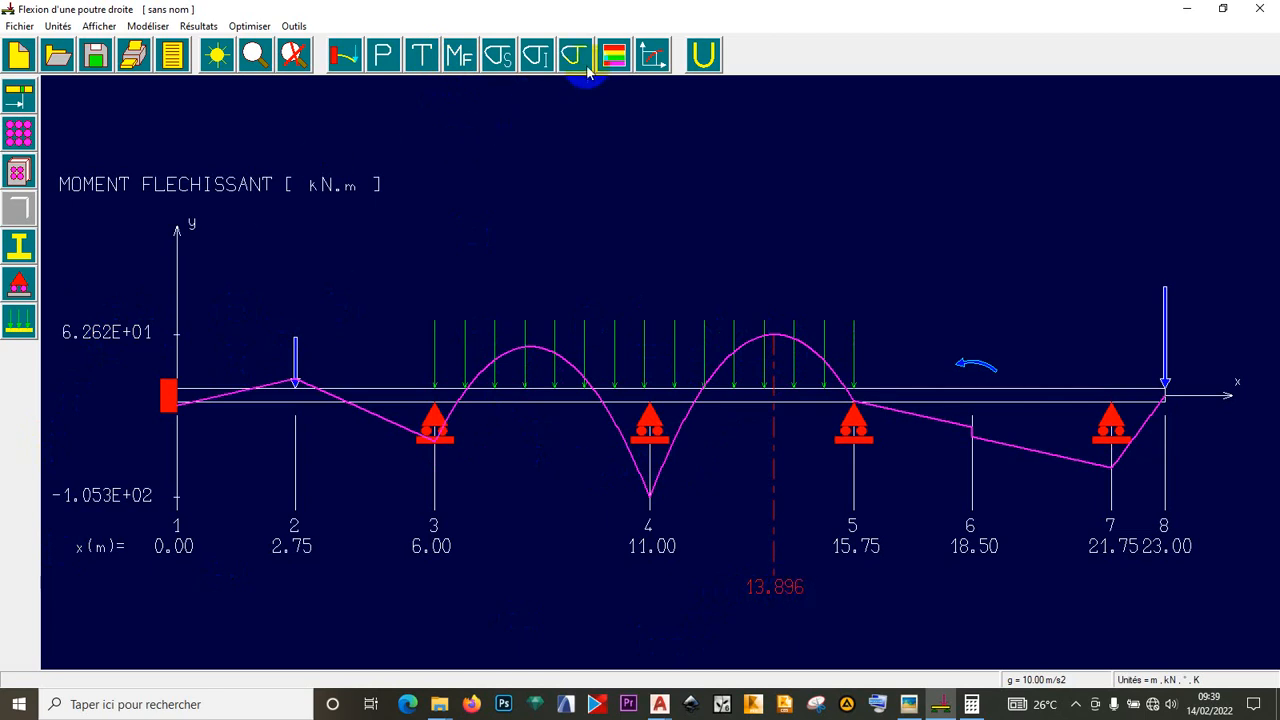
left_click(500, 57)
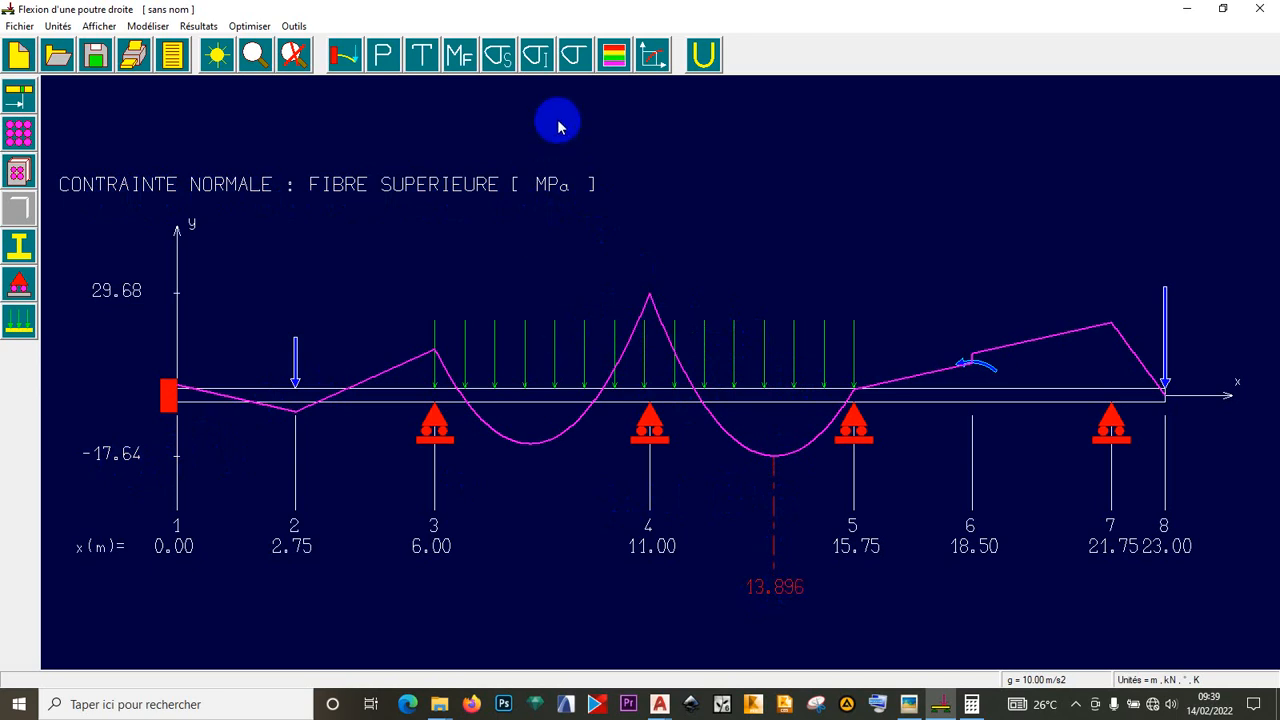
- Plot lower-fibre, then combined two-fibre normal stress (±29.68 MPa), and reopen the whiteboard photo
left_click(537, 58)
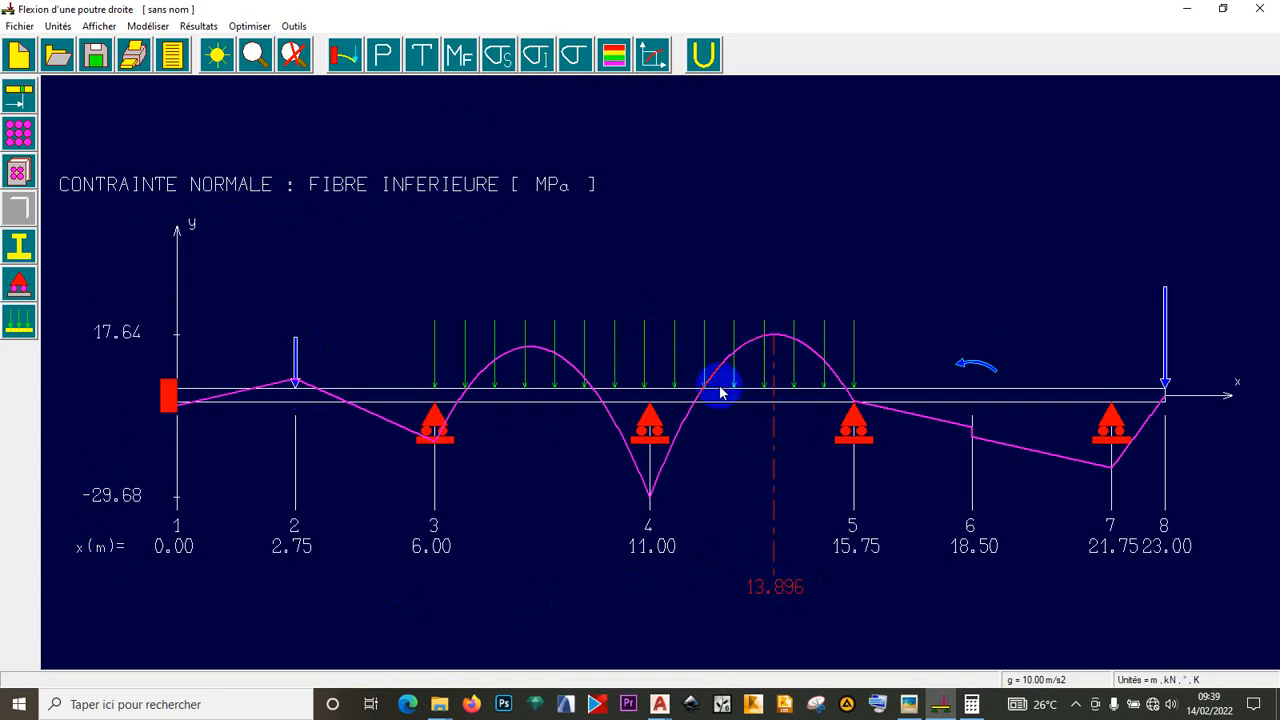
left_click(574, 60)
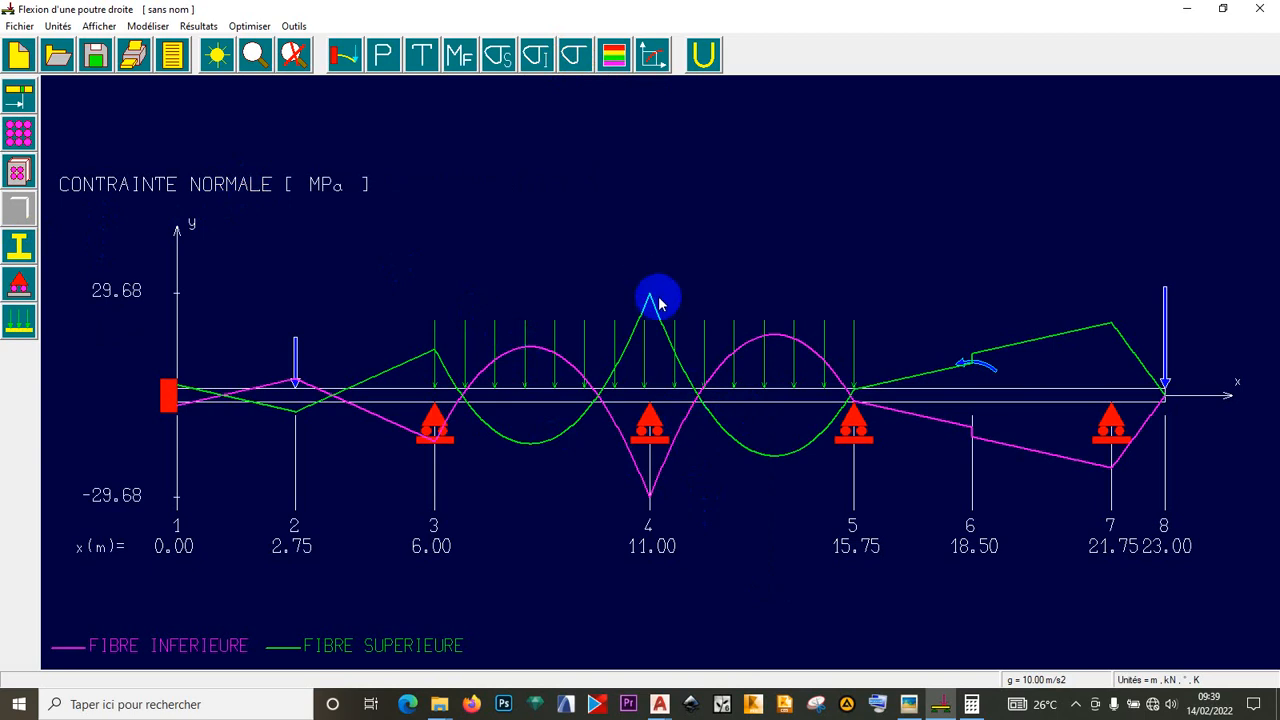
left_click(907, 704)
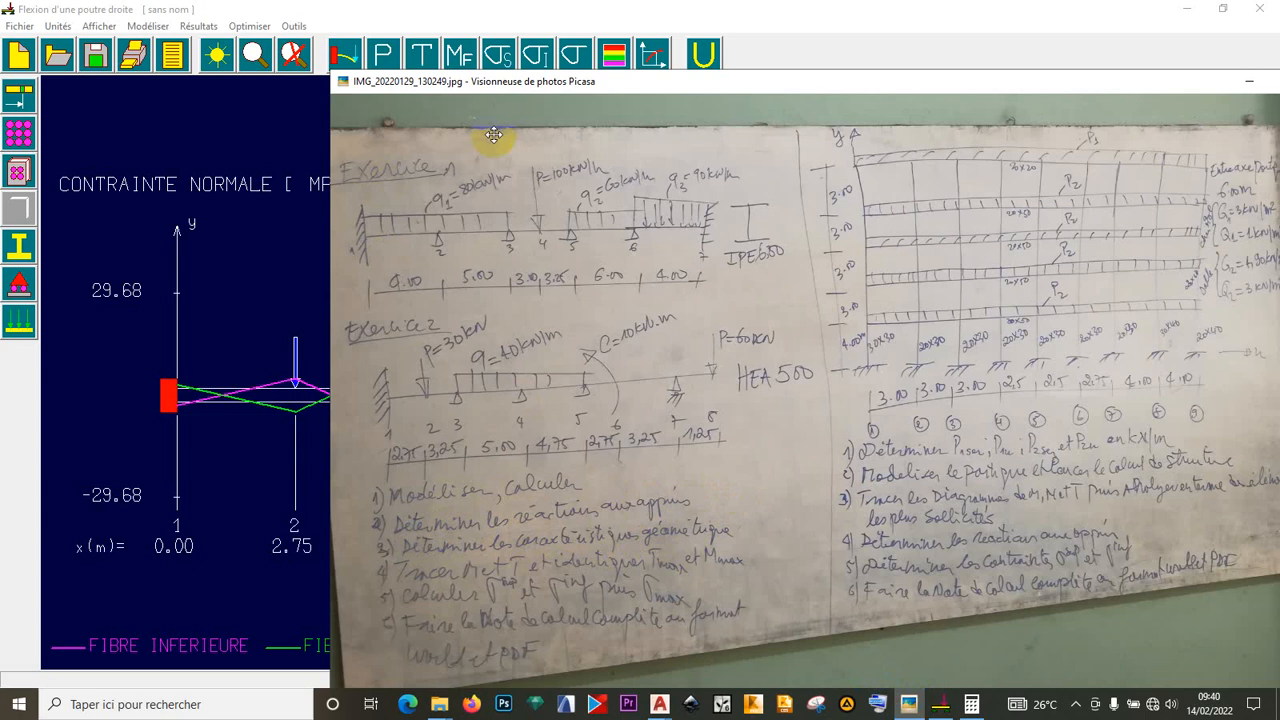
- Bring the RDM 6 two-fibre stress diagram in front of the Picasa photo
left_click(768, 10)
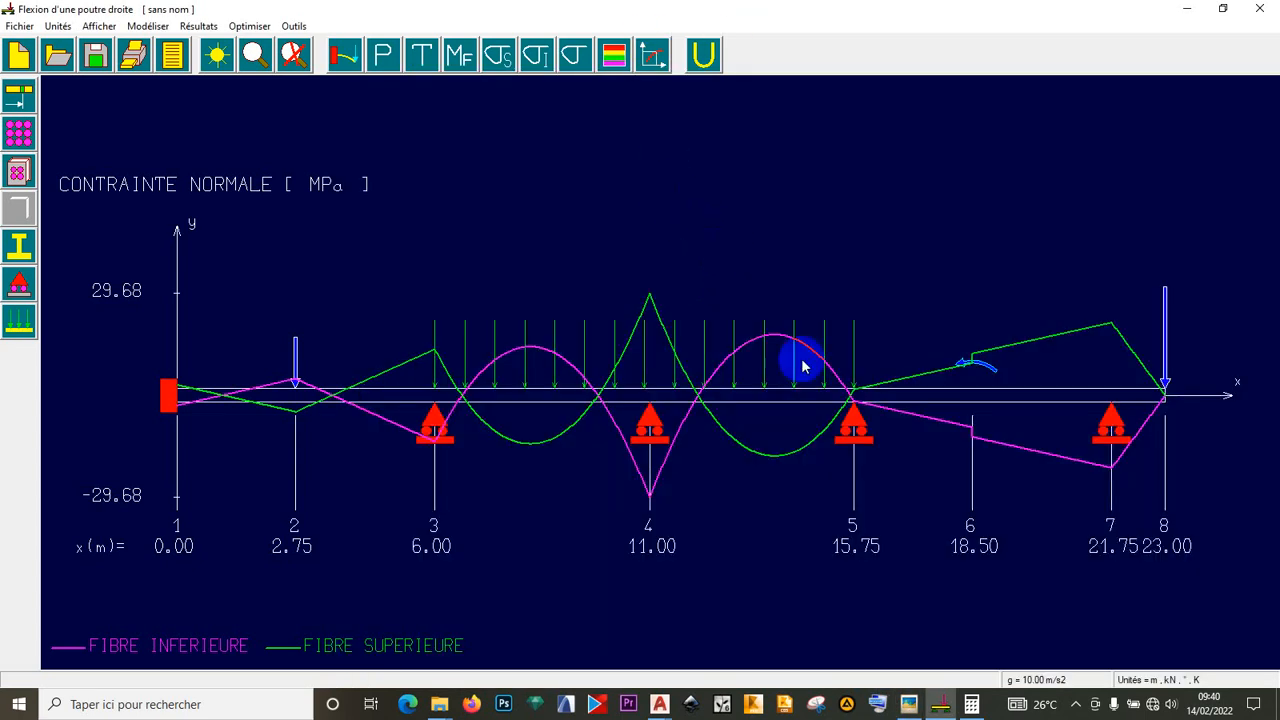
- Open the report in Bloc-notes and scroll to the support reactions: 108.43, 227.44, 64.24, 69.84 kN
left_click(175, 62)
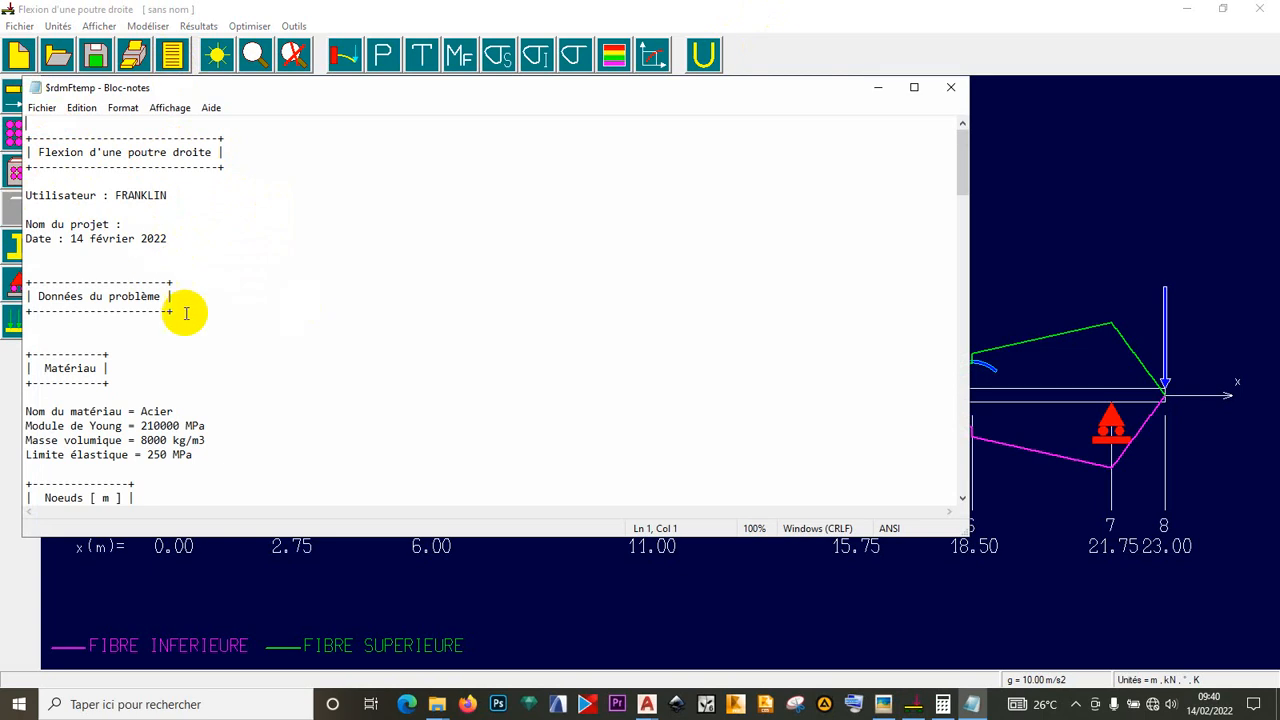
scroll(123, 307, "down", 2)
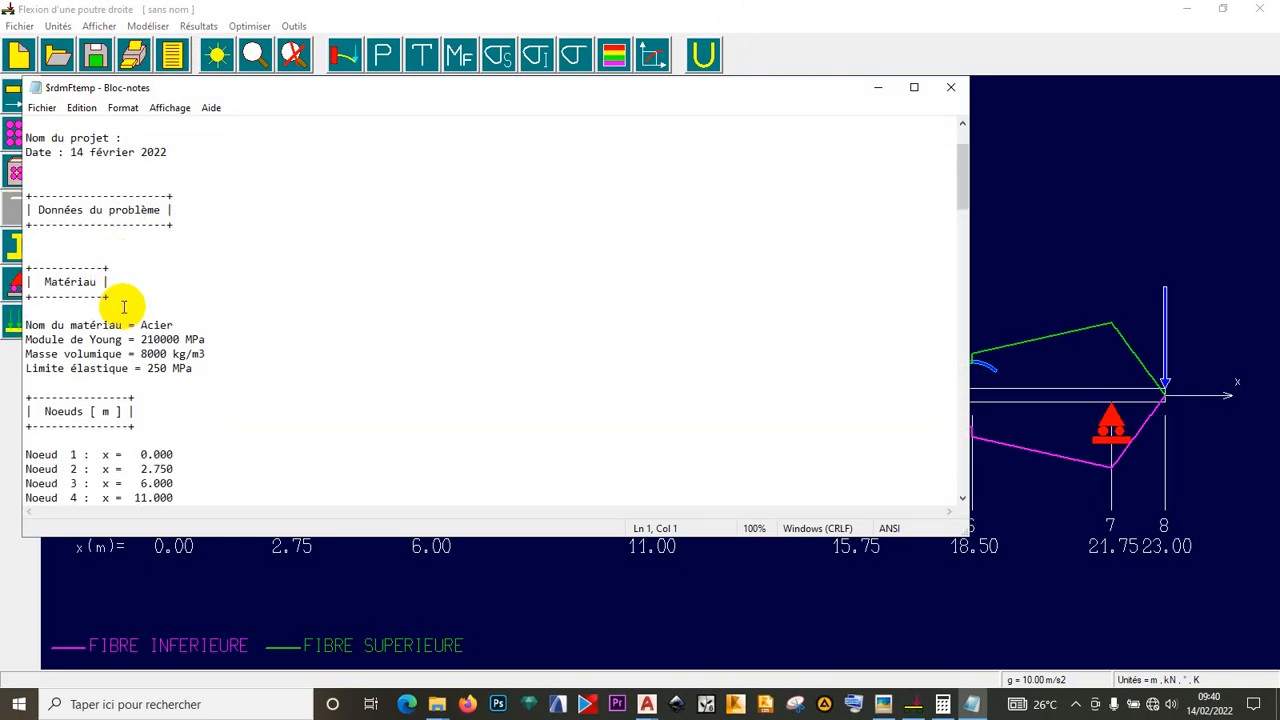
scroll(123, 307, "down", 3)
scroll(123, 307, "down", 1)
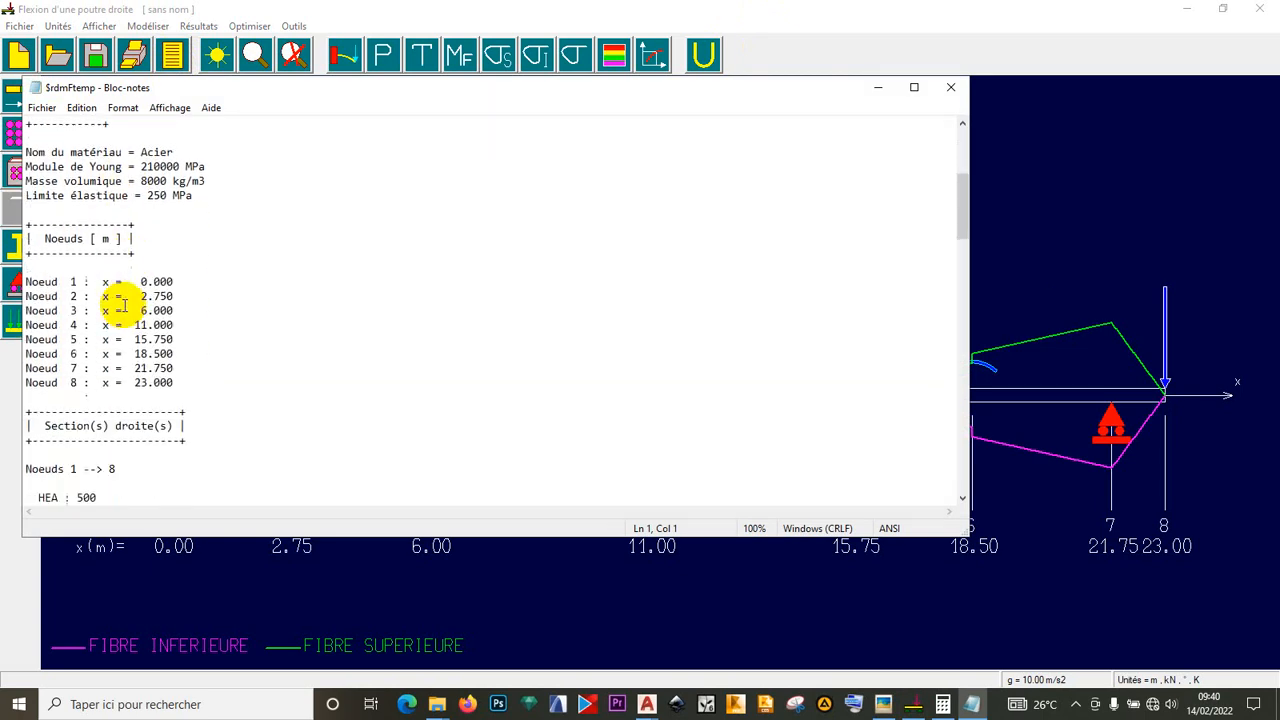
scroll(147, 405, "down", 3)
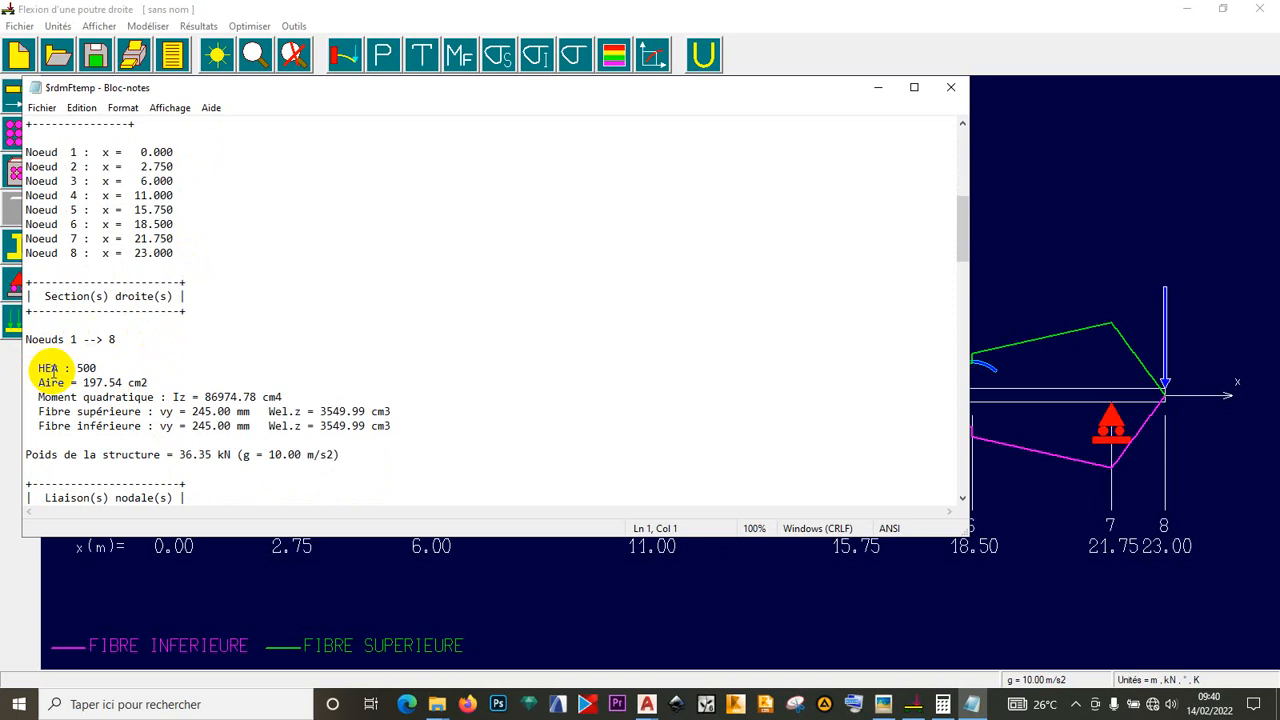
scroll(103, 370, "down", 1)
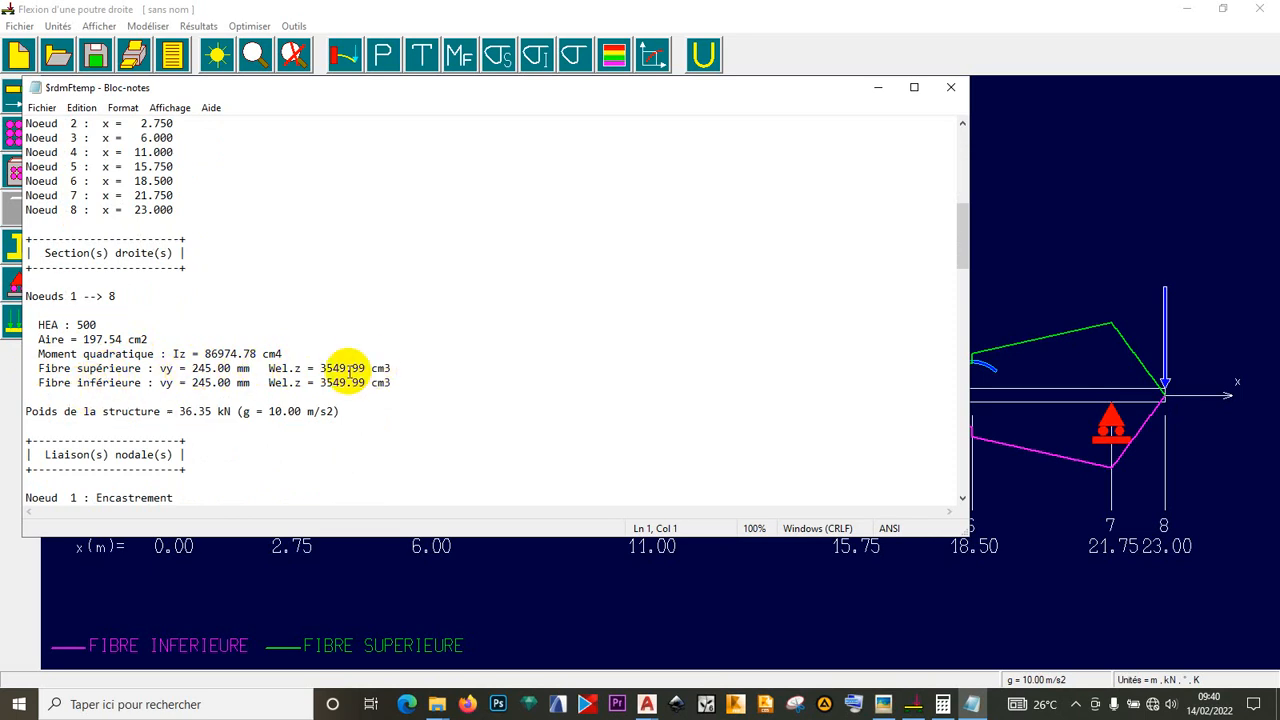
scroll(150, 400, "down", 1)
scroll(150, 400, "down", 1)
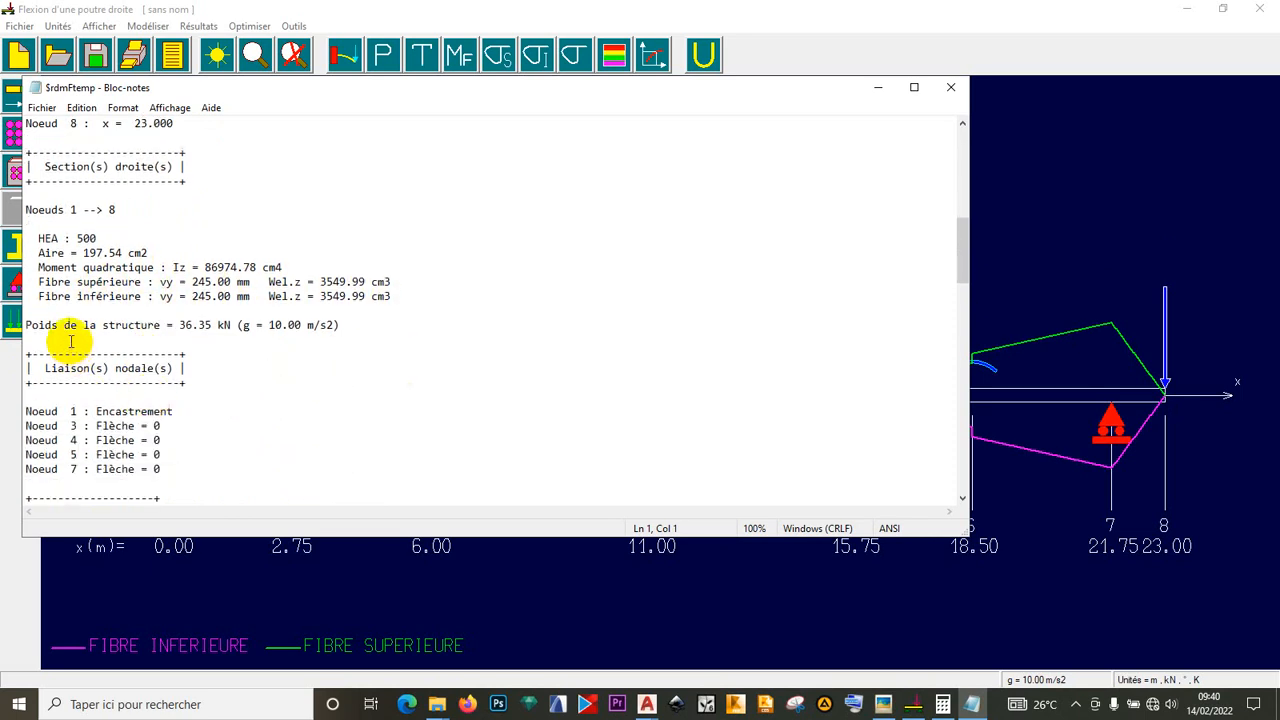
scroll(107, 344, "down", 1)
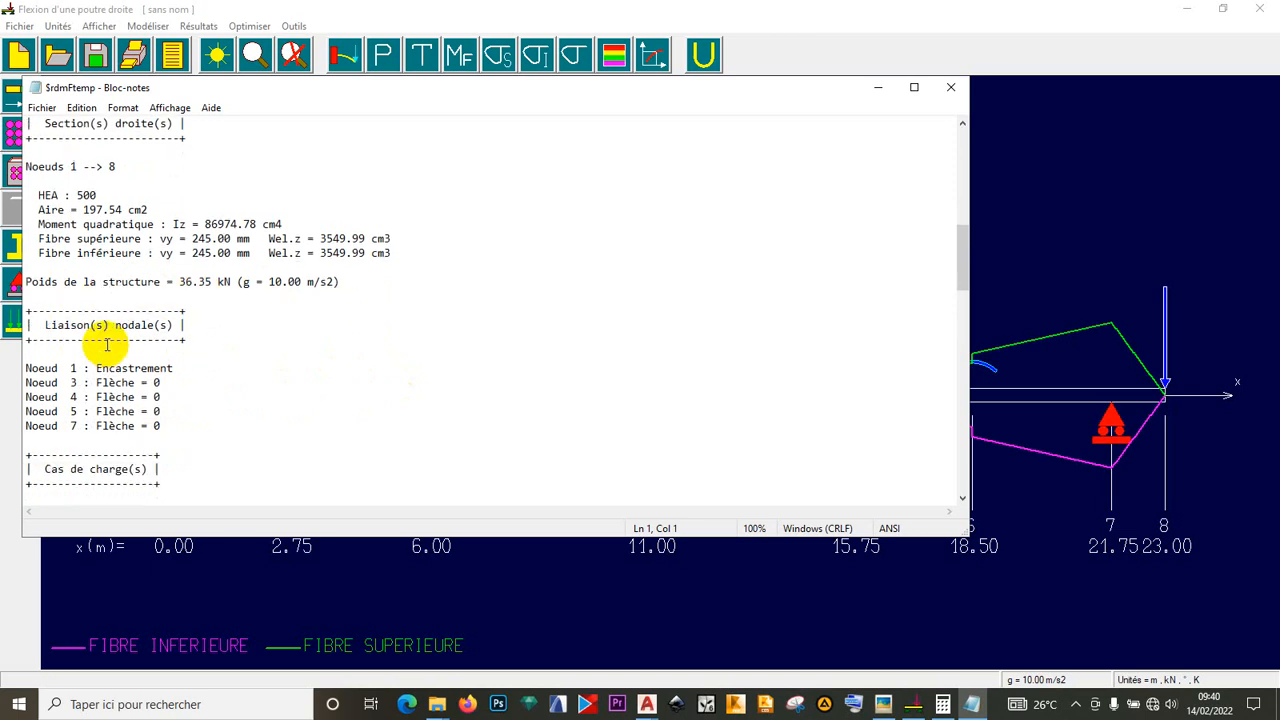
scroll(107, 344, "down", 2)
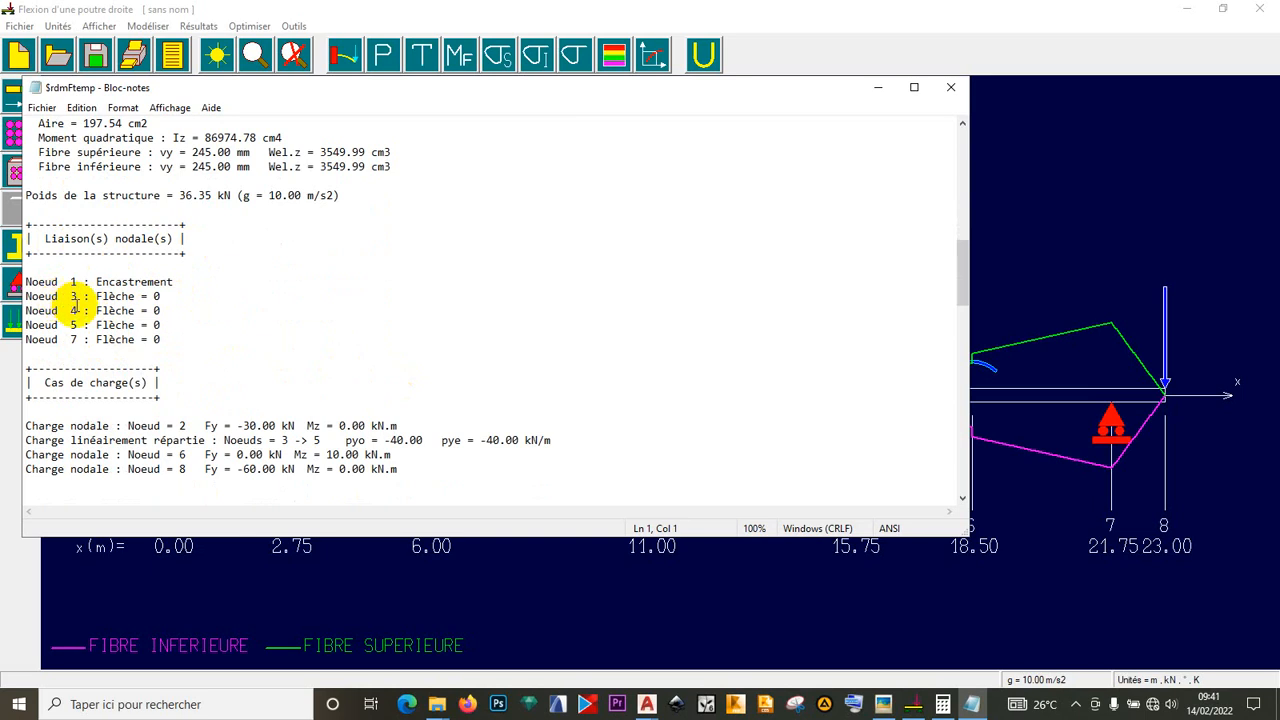
scroll(150, 335, "down", 2)
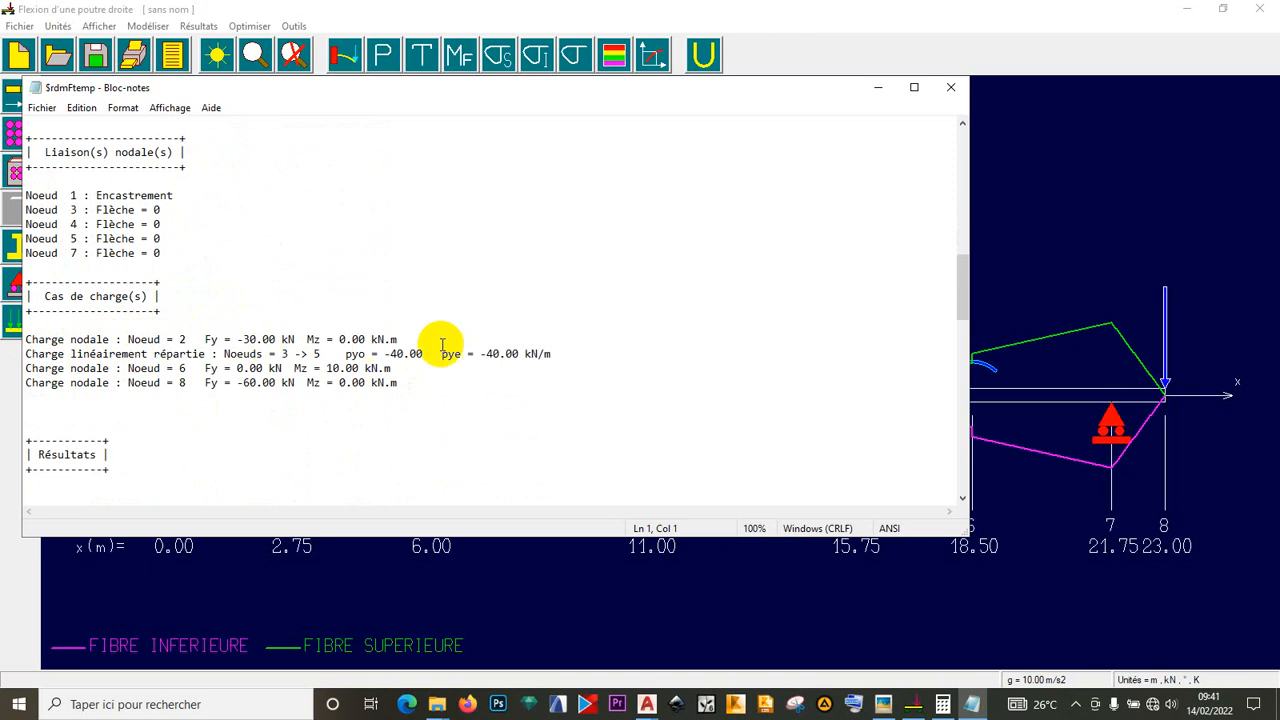
scroll(180, 357, "down", 4)
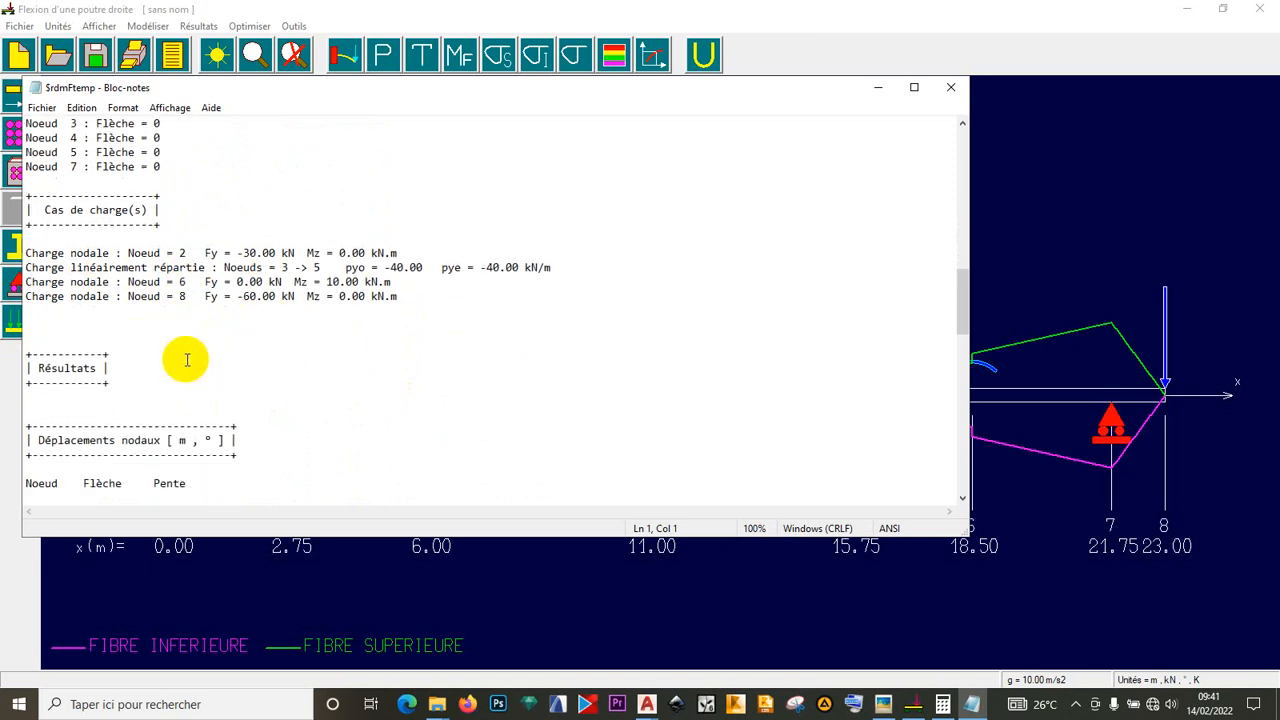
scroll(185, 358, "down", 5)
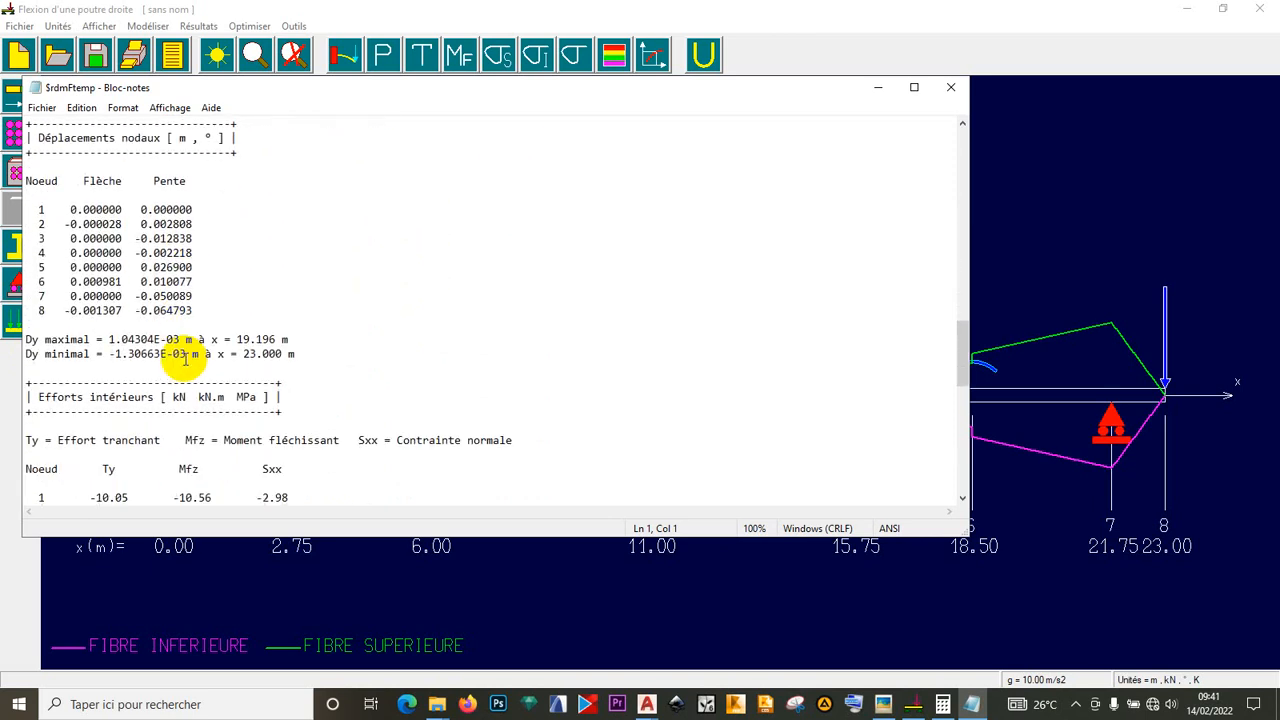
scroll(185, 360, "down", 3)
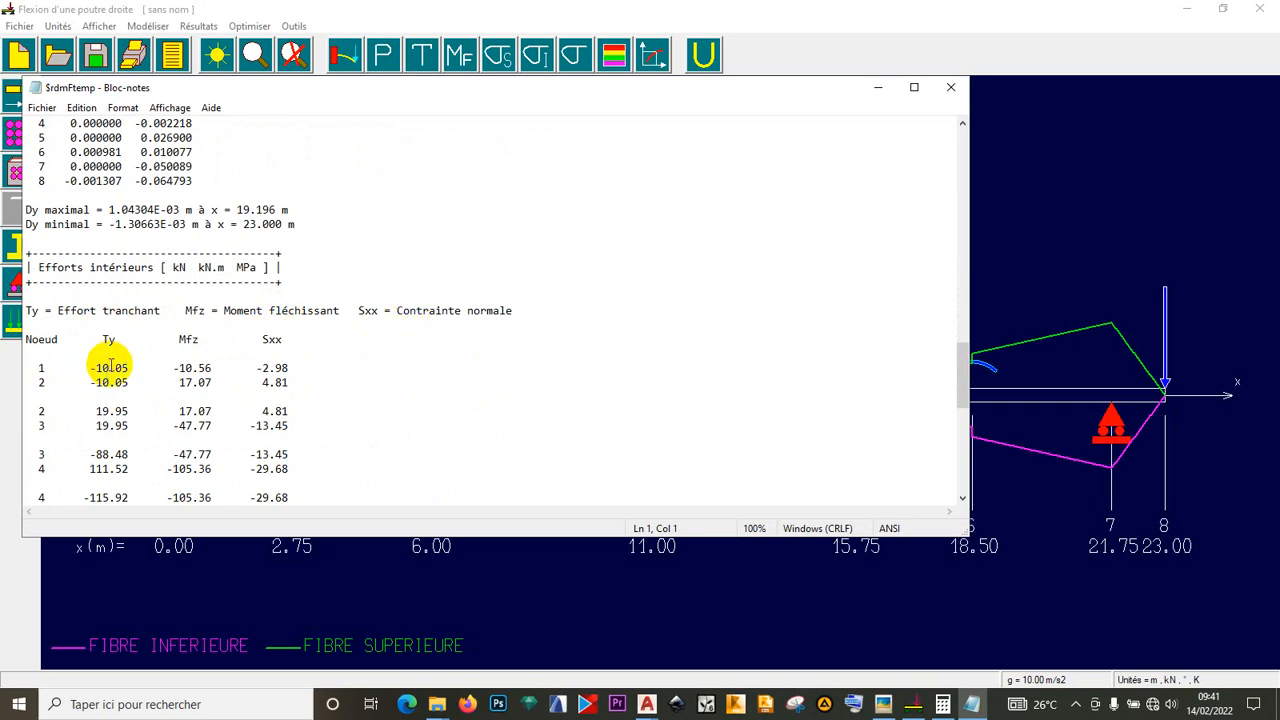
scroll(110, 358, "down", 2)
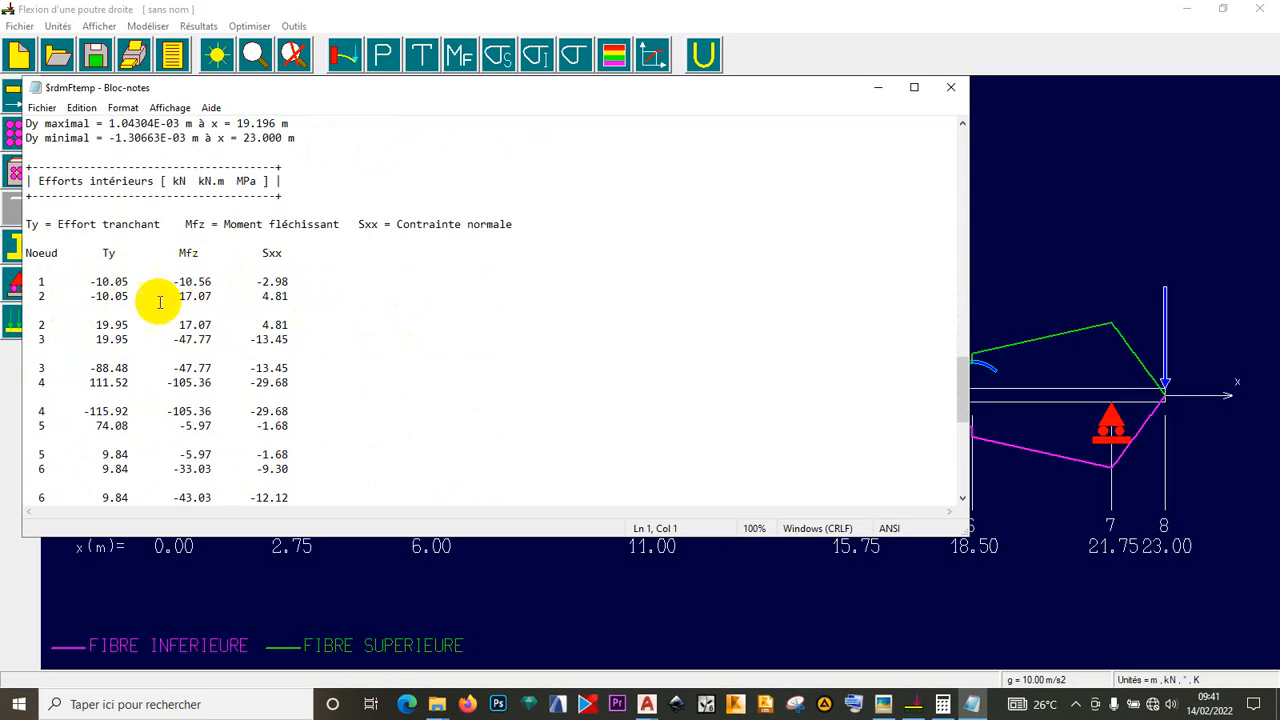
scroll(148, 324, "down", 2)
scroll(148, 324, "down", 7)
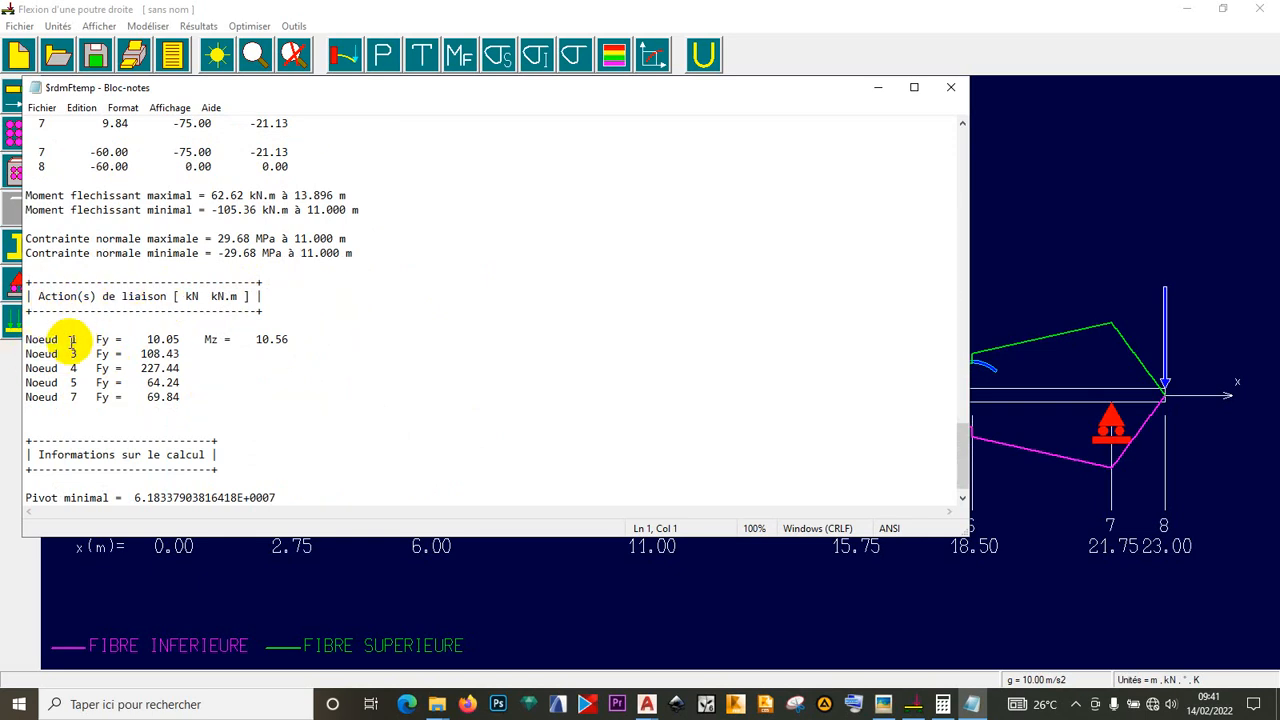
left_click_drag(288, 339, 24, 339)
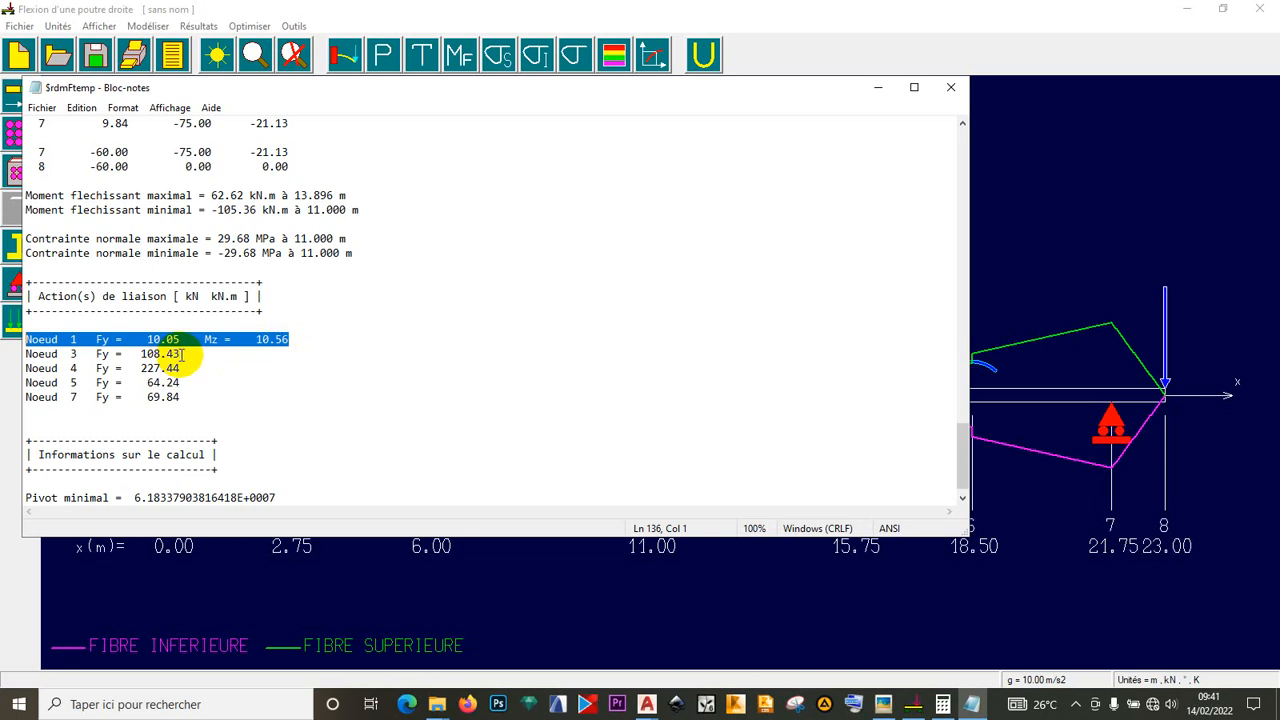
left_click_drag(183, 354, 24, 354)
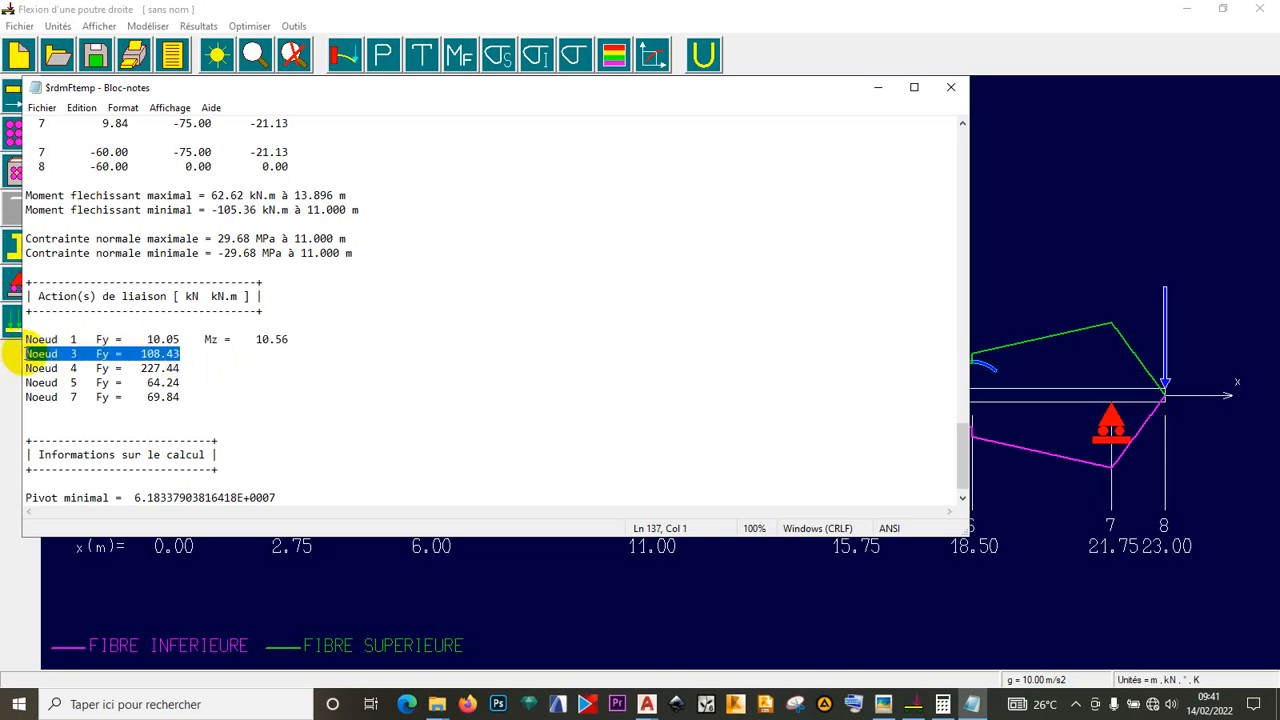
left_click_drag(181, 368, 31, 368)
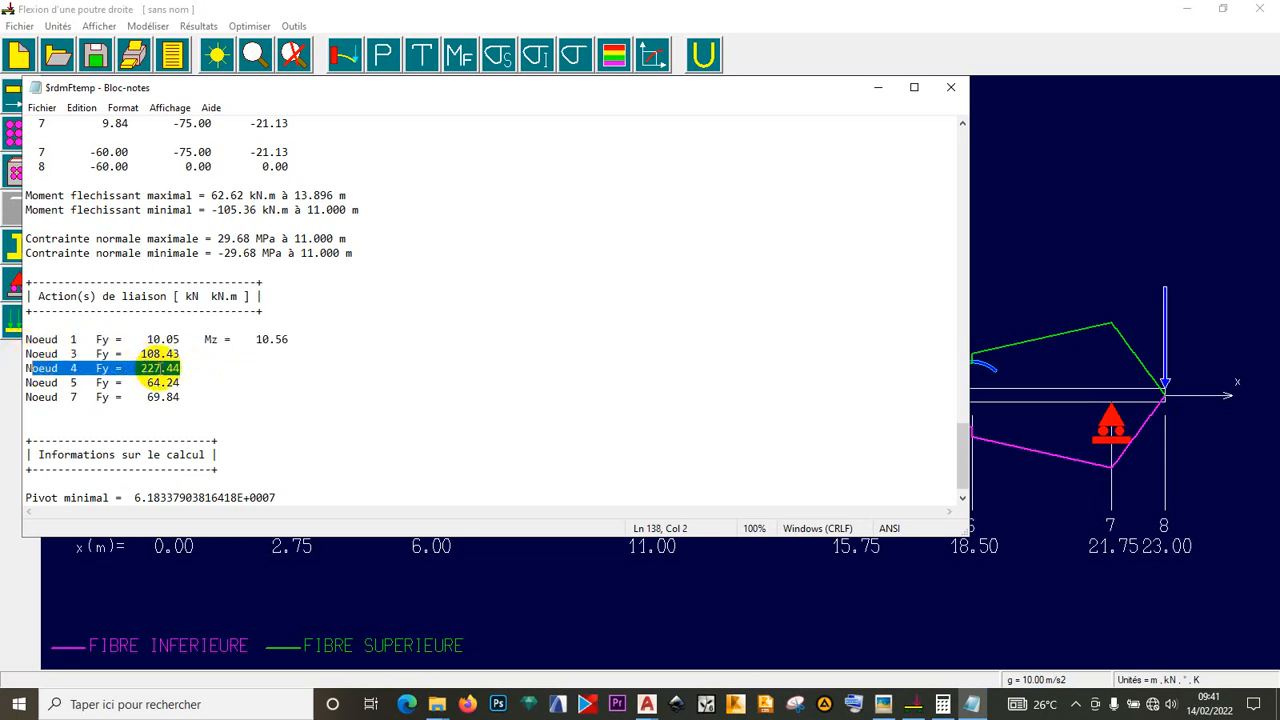
left_click_drag(181, 383, 31, 370)
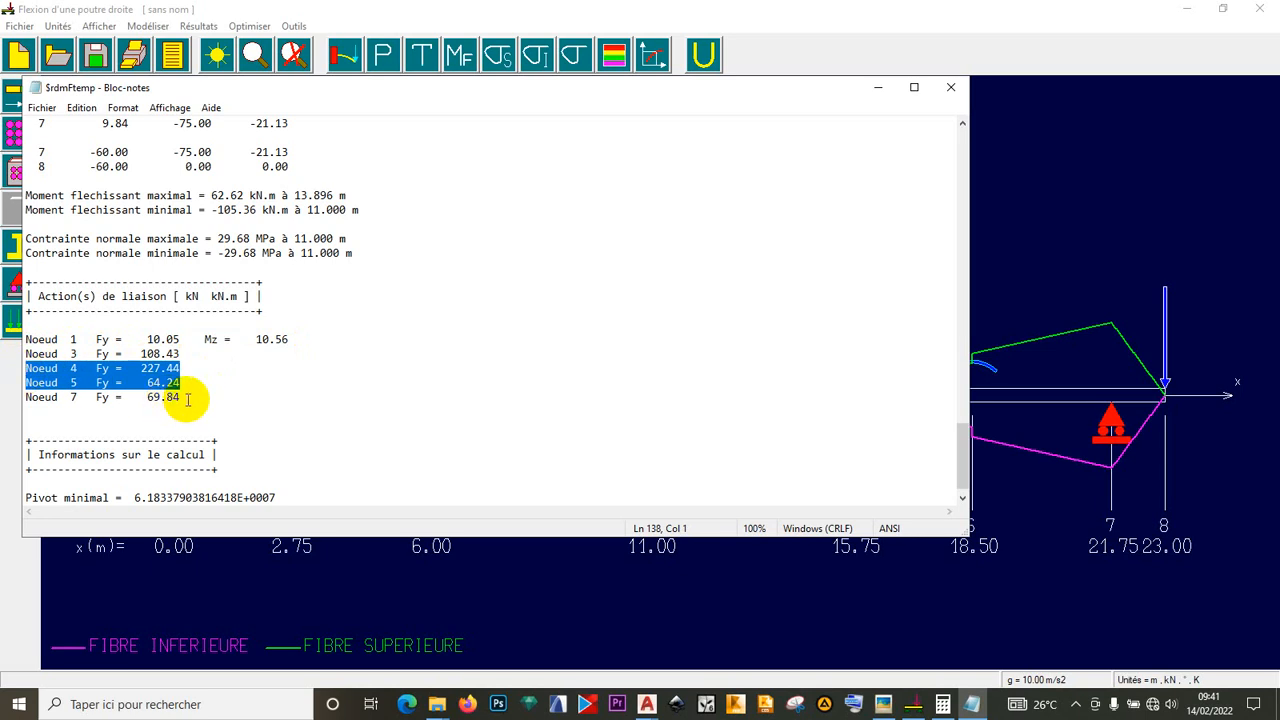
left_click(30, 406)
scroll(246, 421, "down", 1)
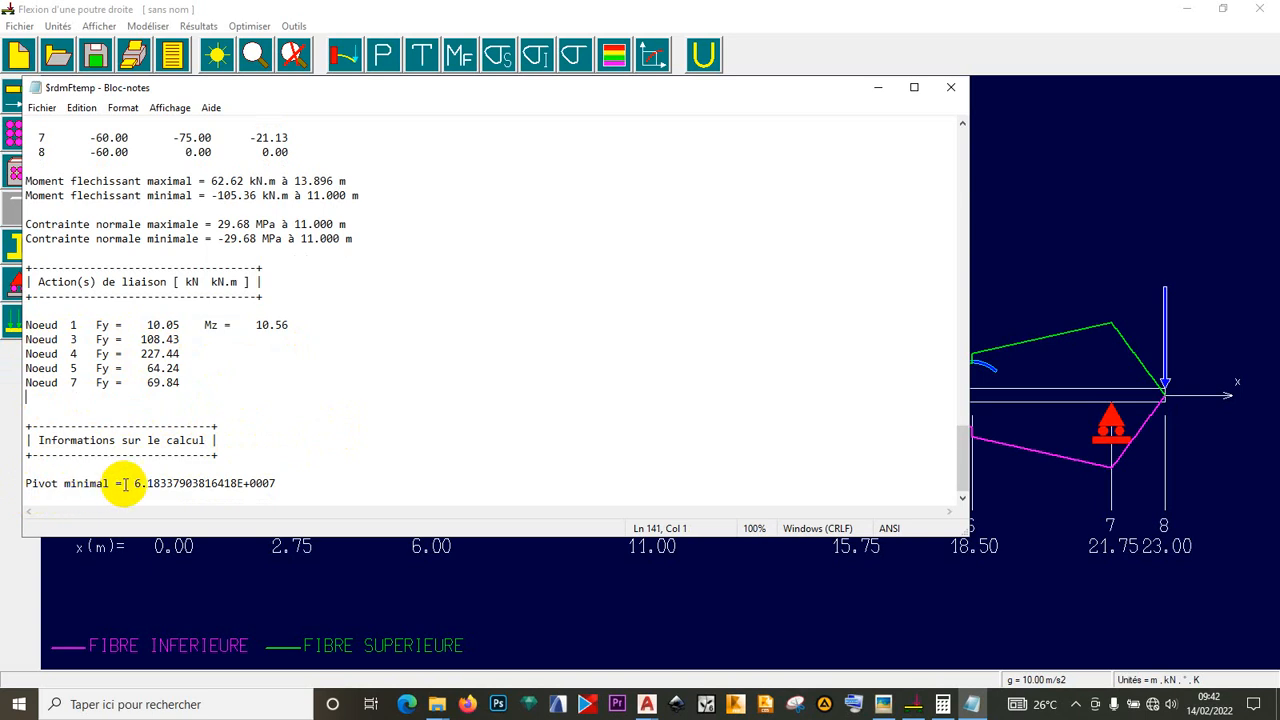
scroll(211, 367, "up", 4)
scroll(211, 367, "up", 20)
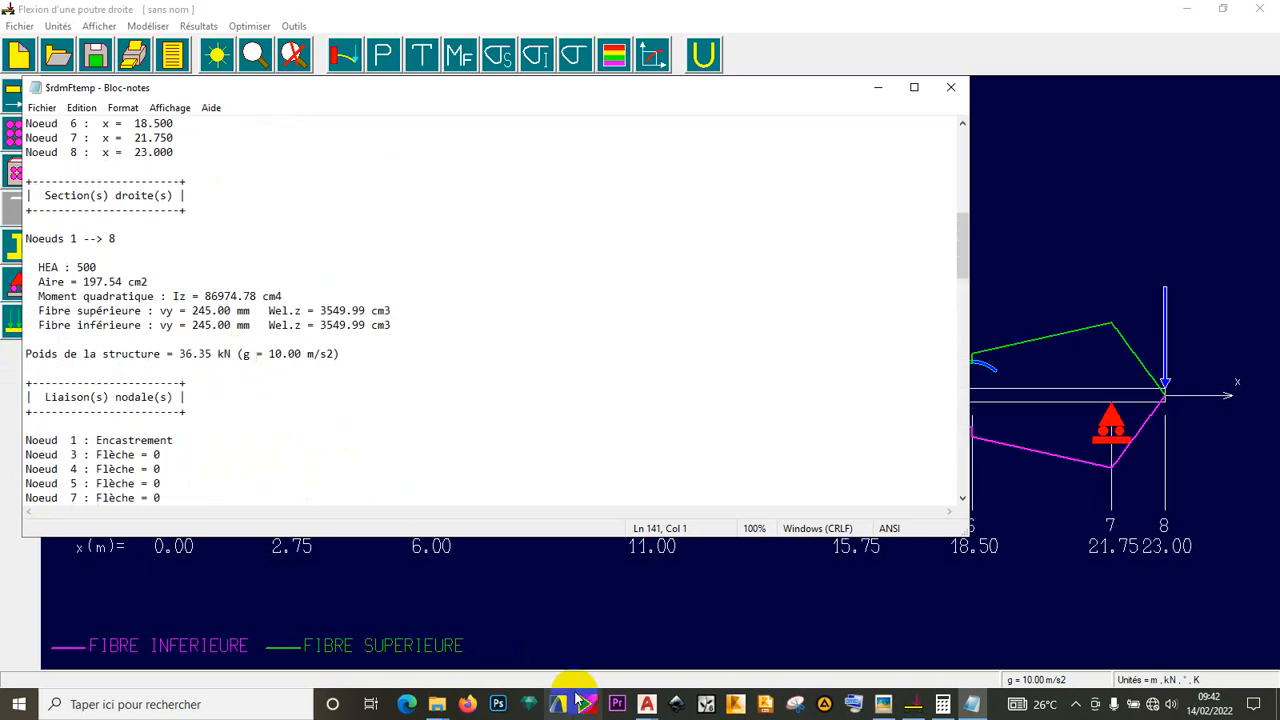
scroll(647, 330, "up", 5)
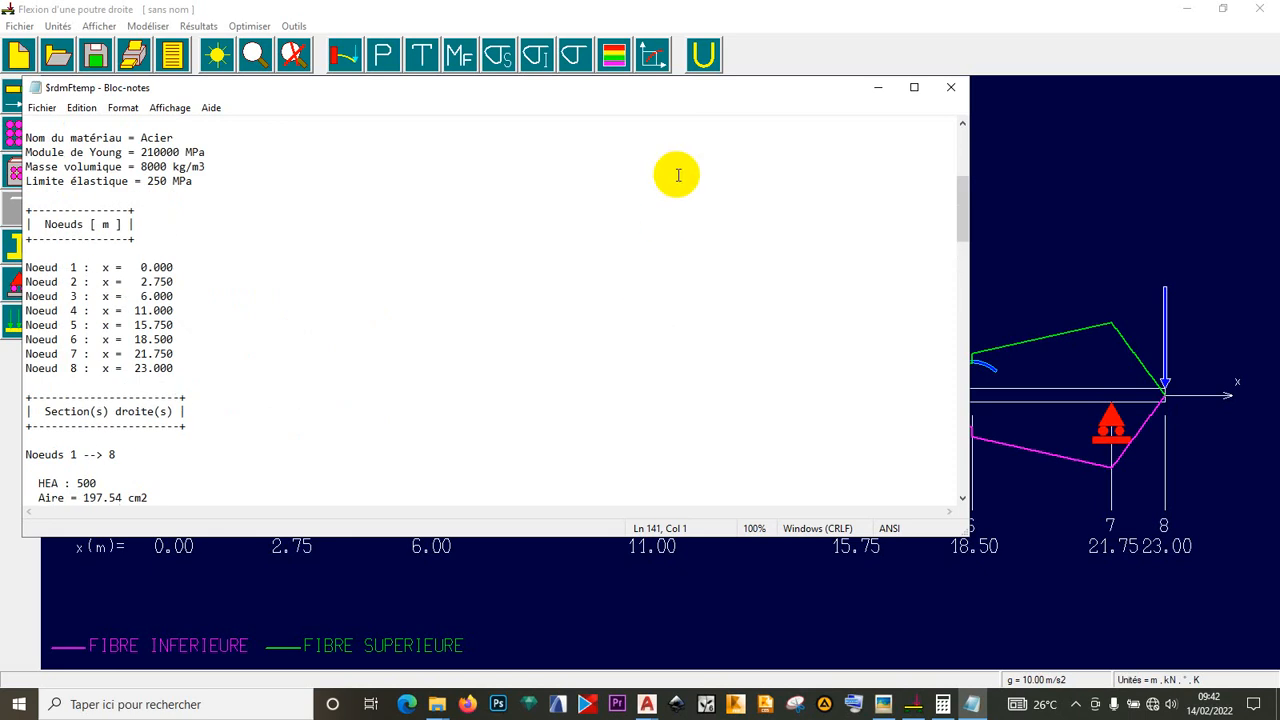
- Clear the open windows off the desktop and open the youtube folder
double_click(673, 93)
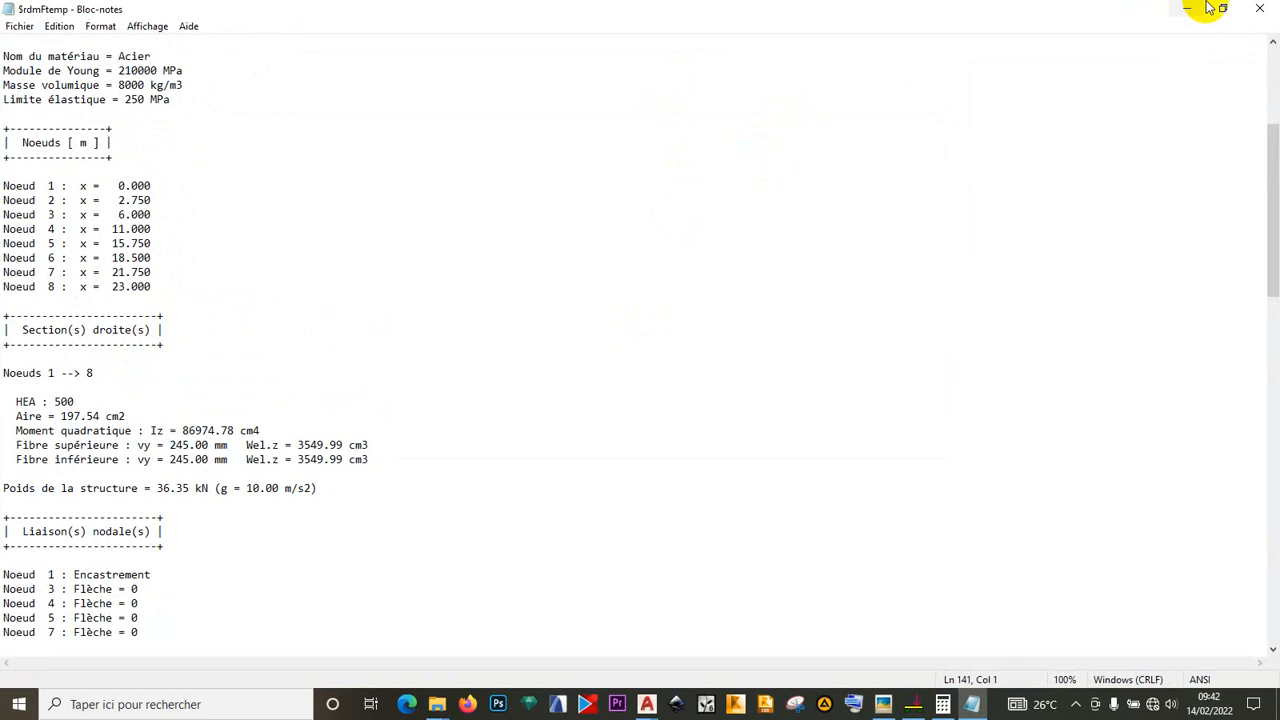
left_click(1186, 9)
left_click(1184, 11)
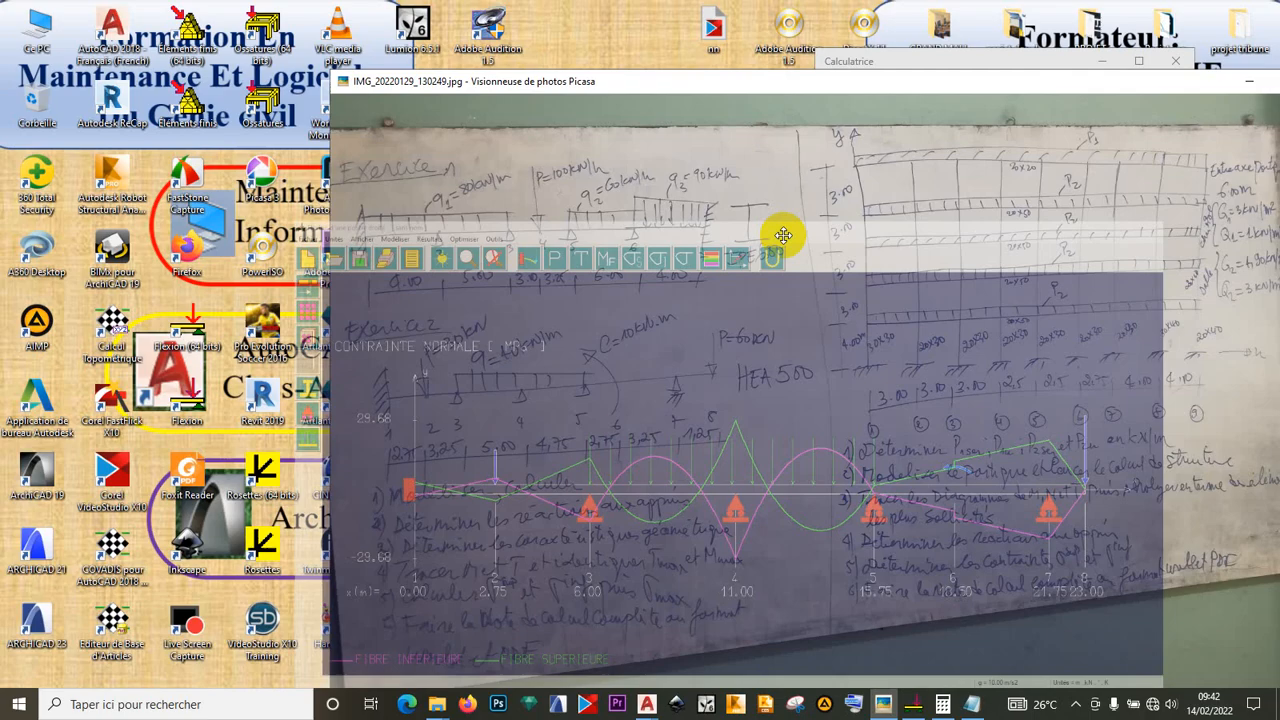
left_click_drag(1193, 82, 910, 87)
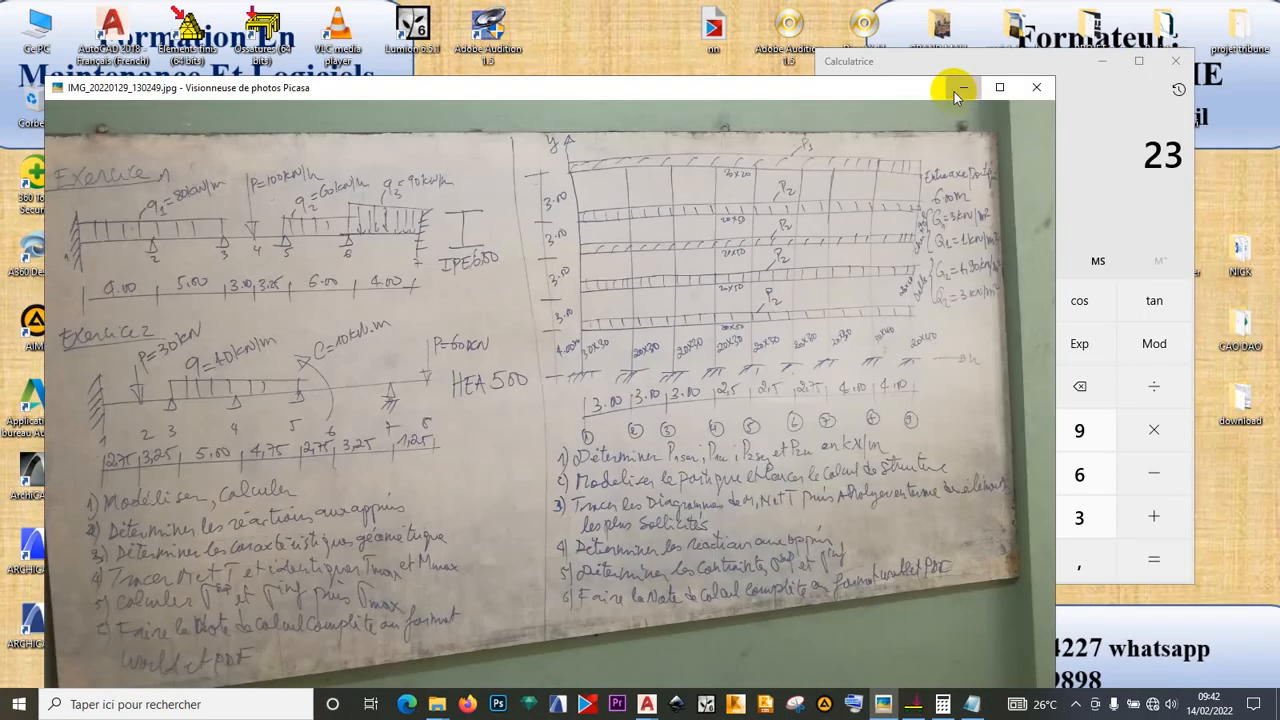
left_click(964, 88)
left_click(1101, 61)
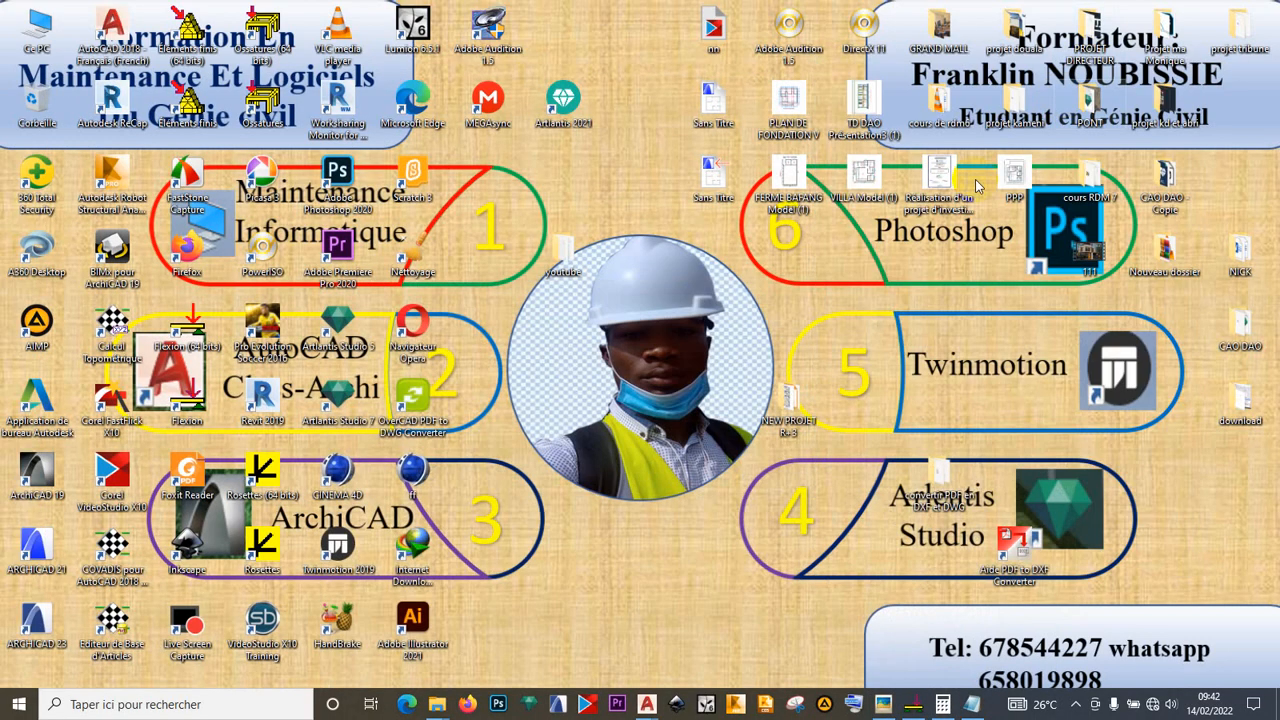
double_click(575, 262)
- Create a new Word document named NOTE CAL in the folder and open it
right_click(552, 546)
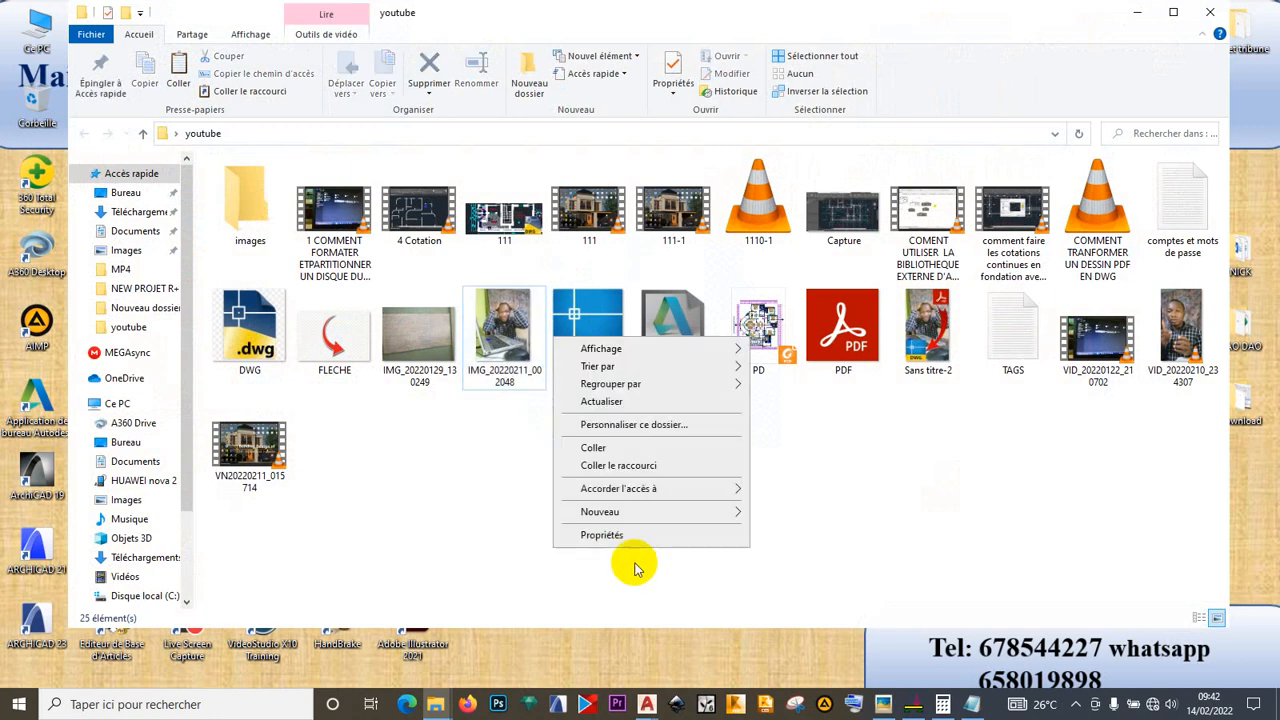
left_click(690, 507)
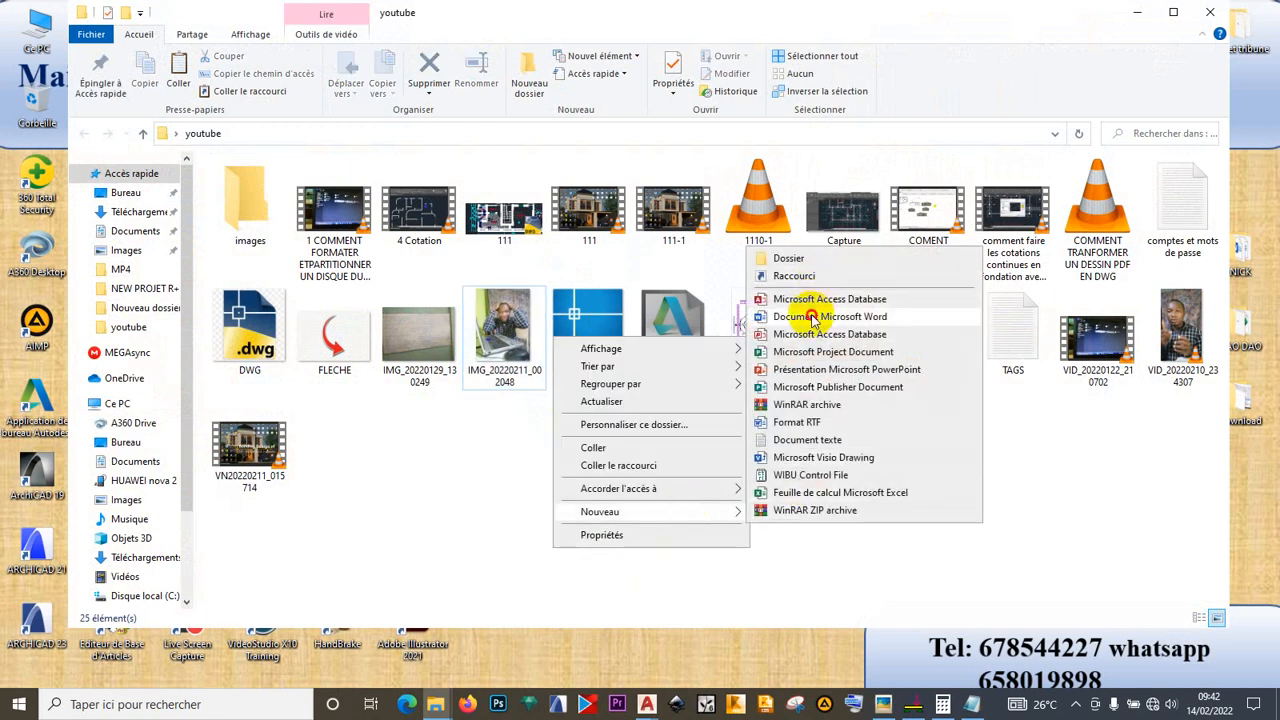
left_click(812, 317)
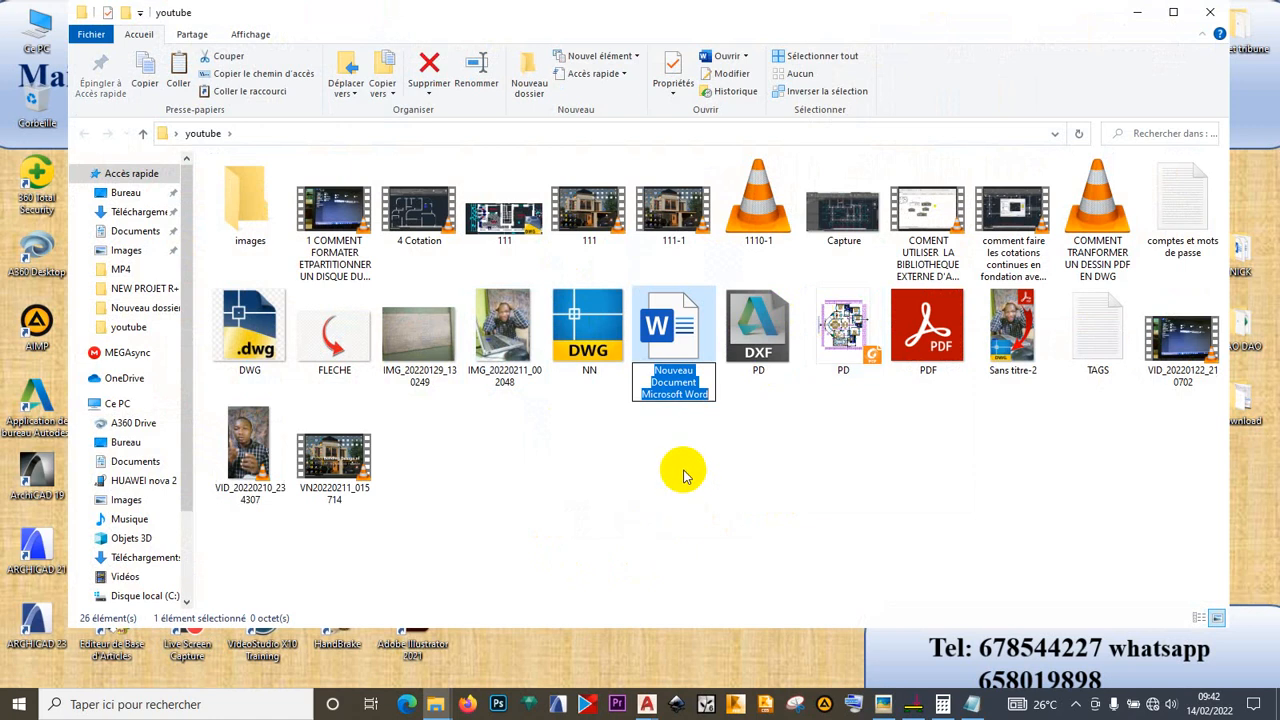
type("NO")
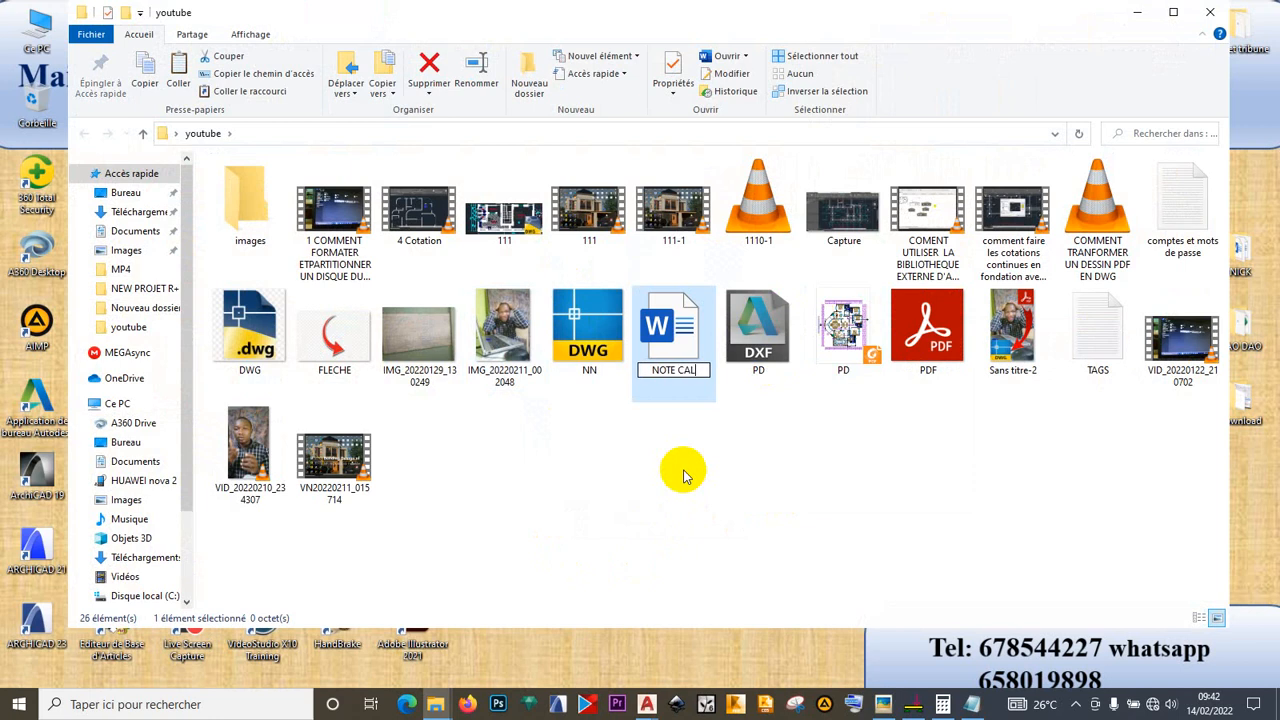
type("TE CAL")
key("Return")
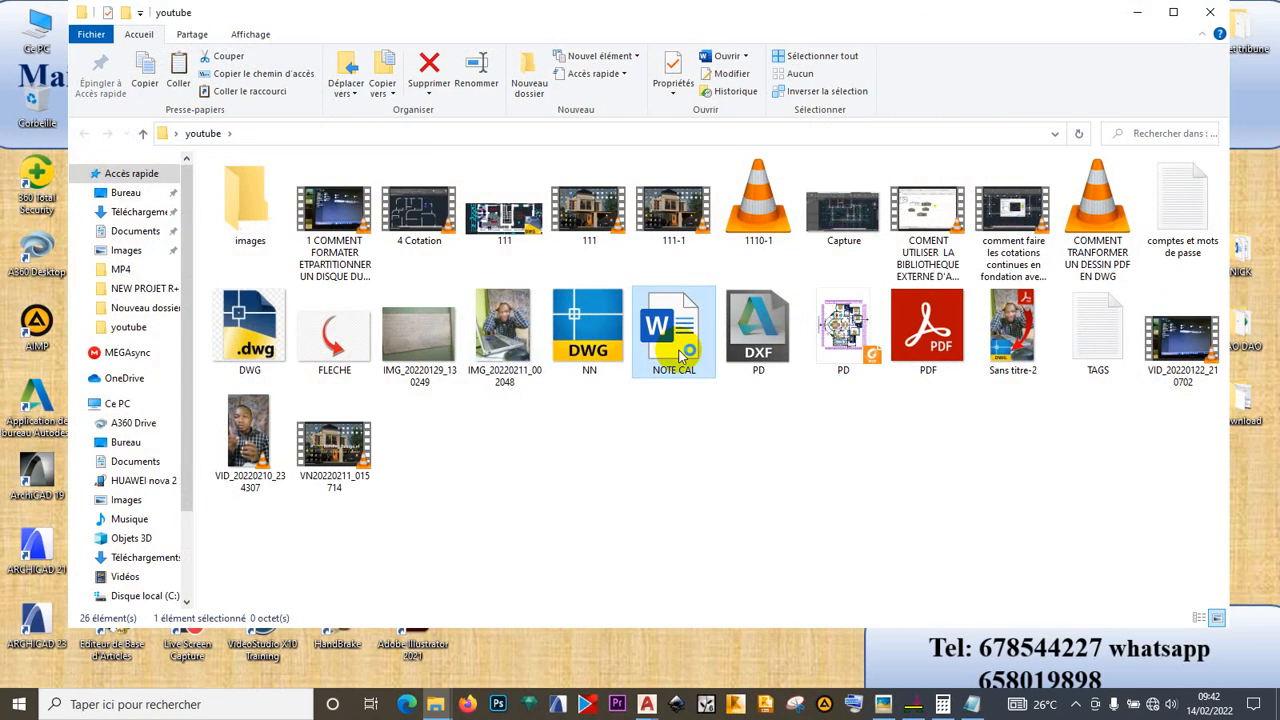
left_click(630, 543)
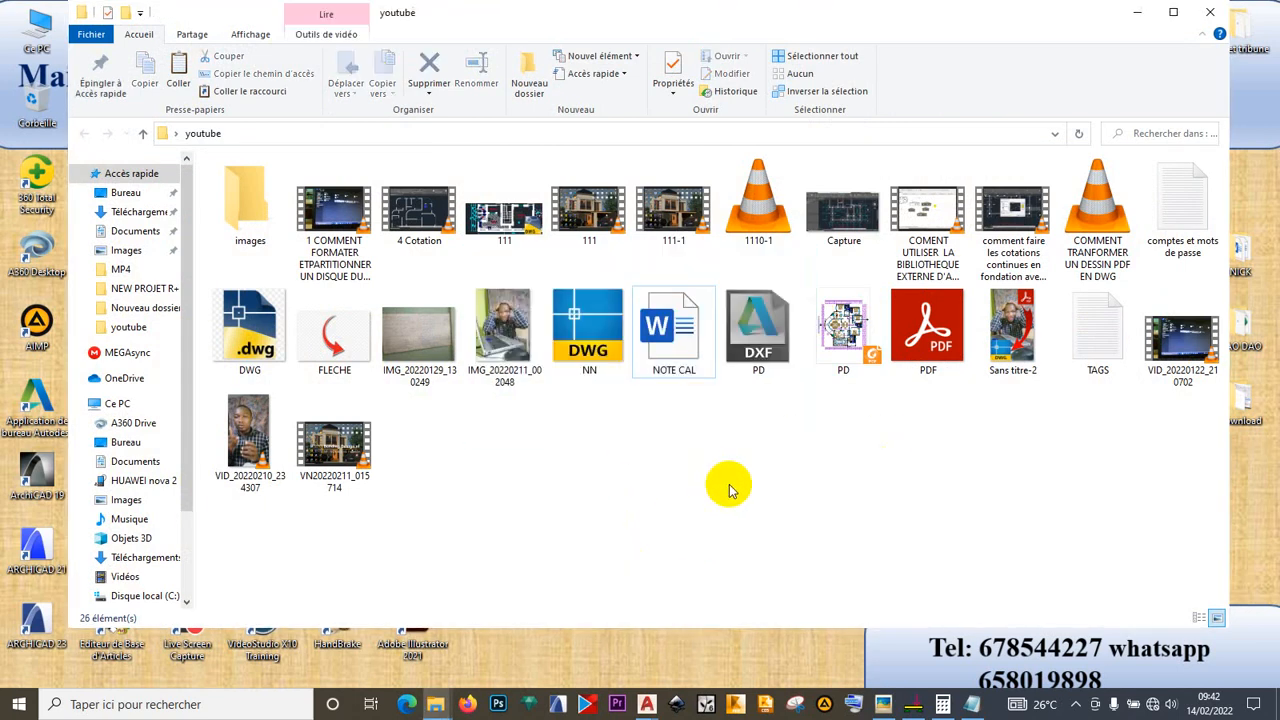
- Dismiss Word's licence-problem message
left_click(1137, 13)
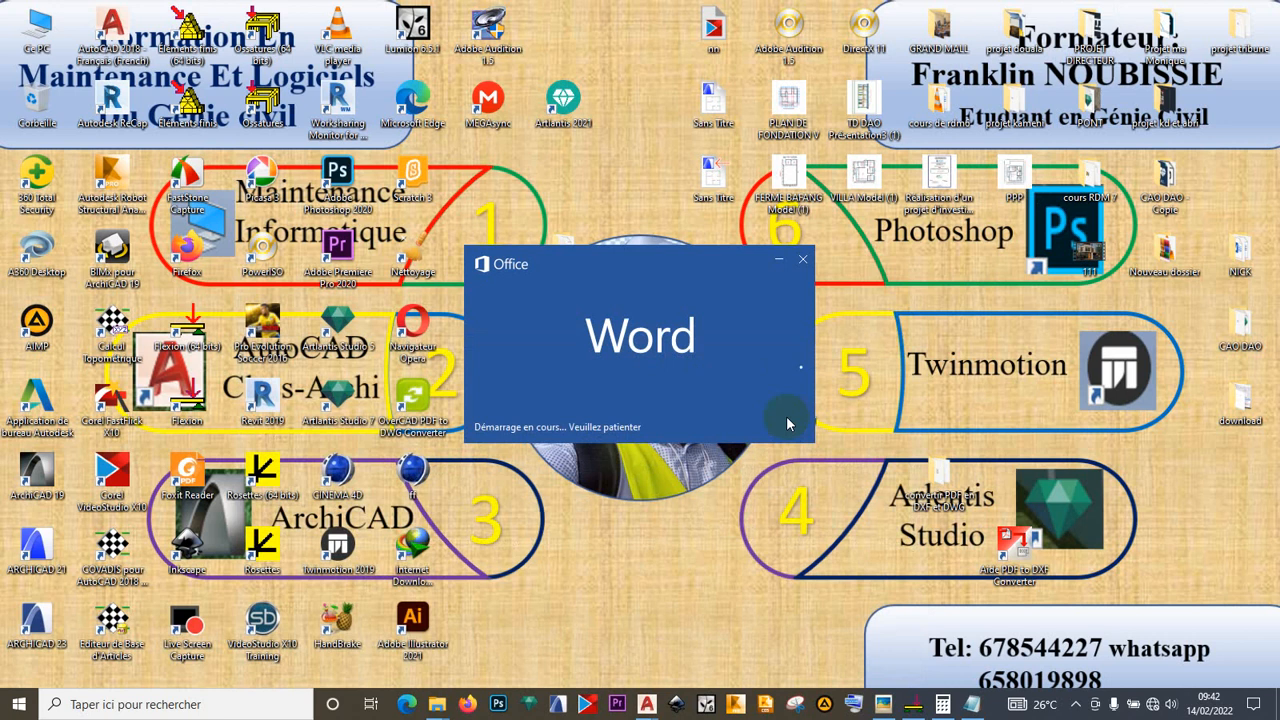
left_click_drag(700, 272, 688, 67)
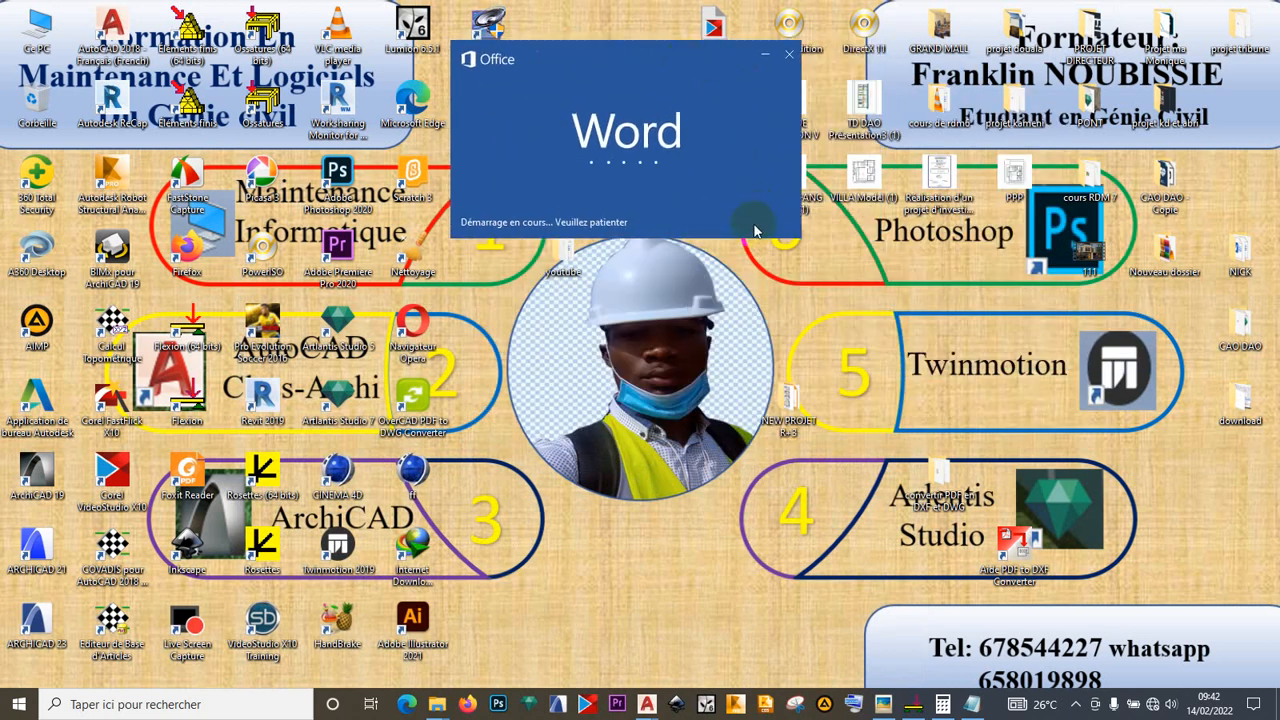
left_click(1077, 706)
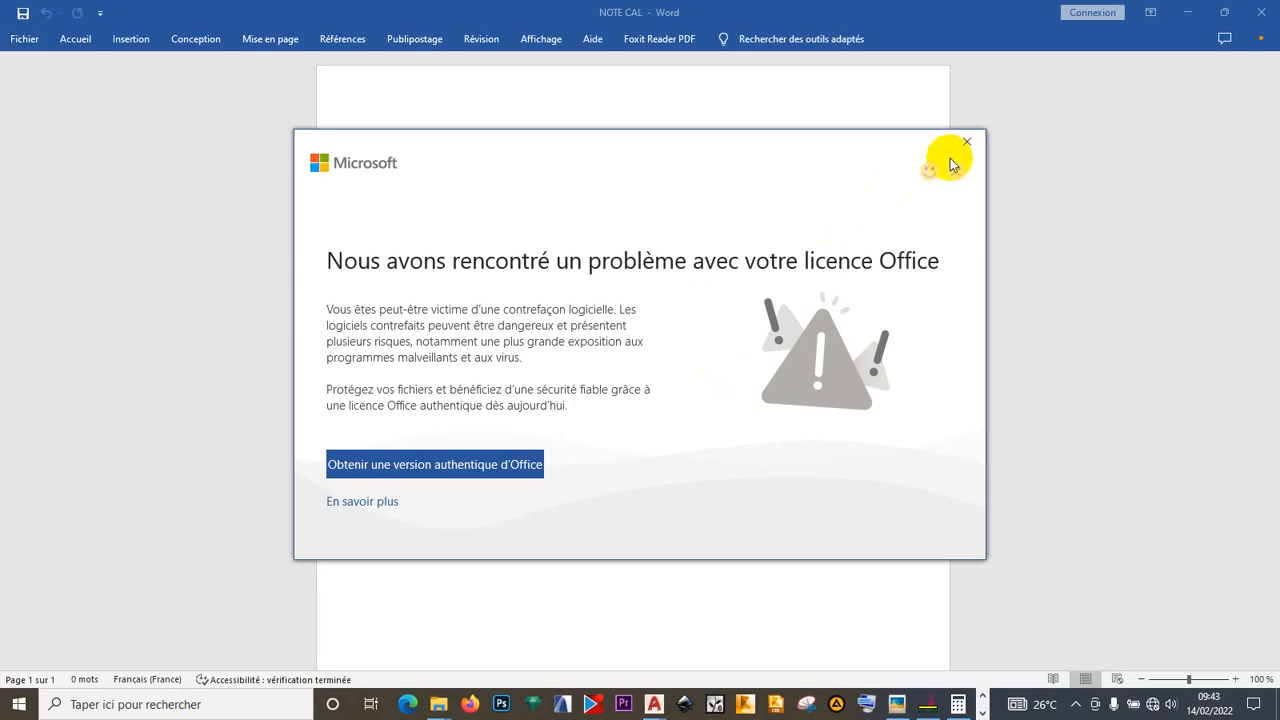
left_click(967, 142)
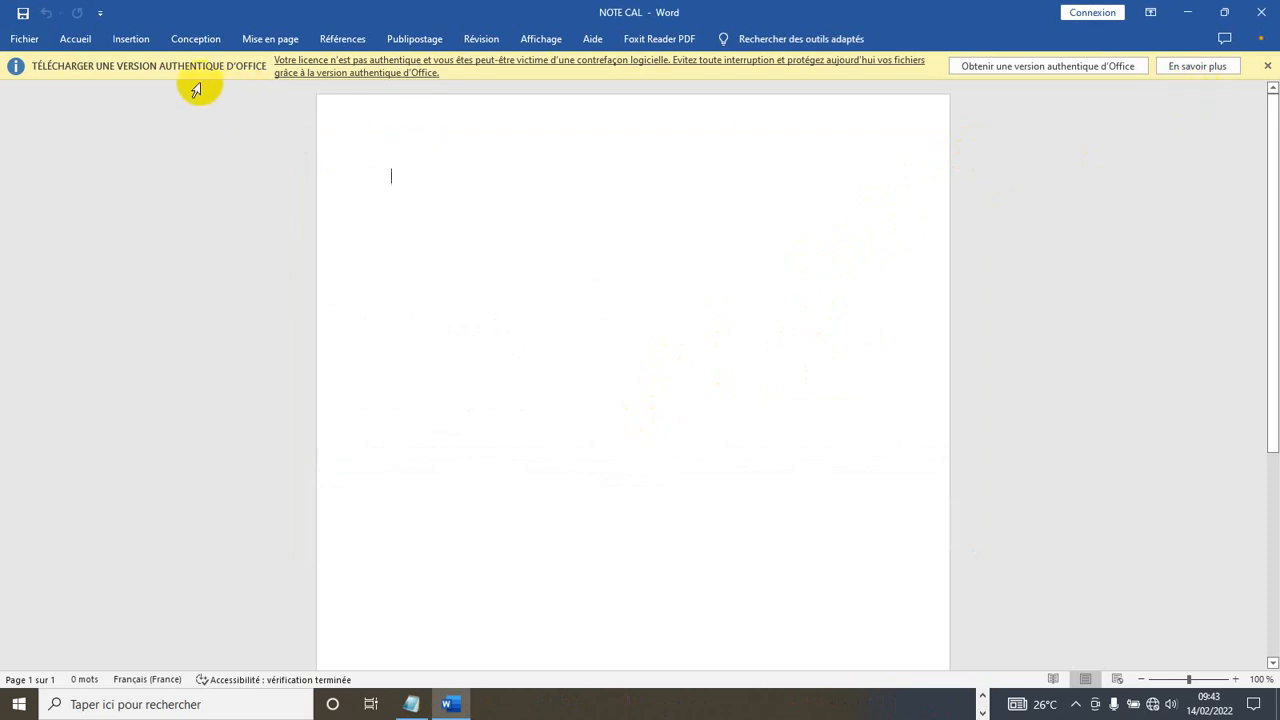
- Start a new blank Word document, then return to the Notepad beam report
left_click(70, 42)
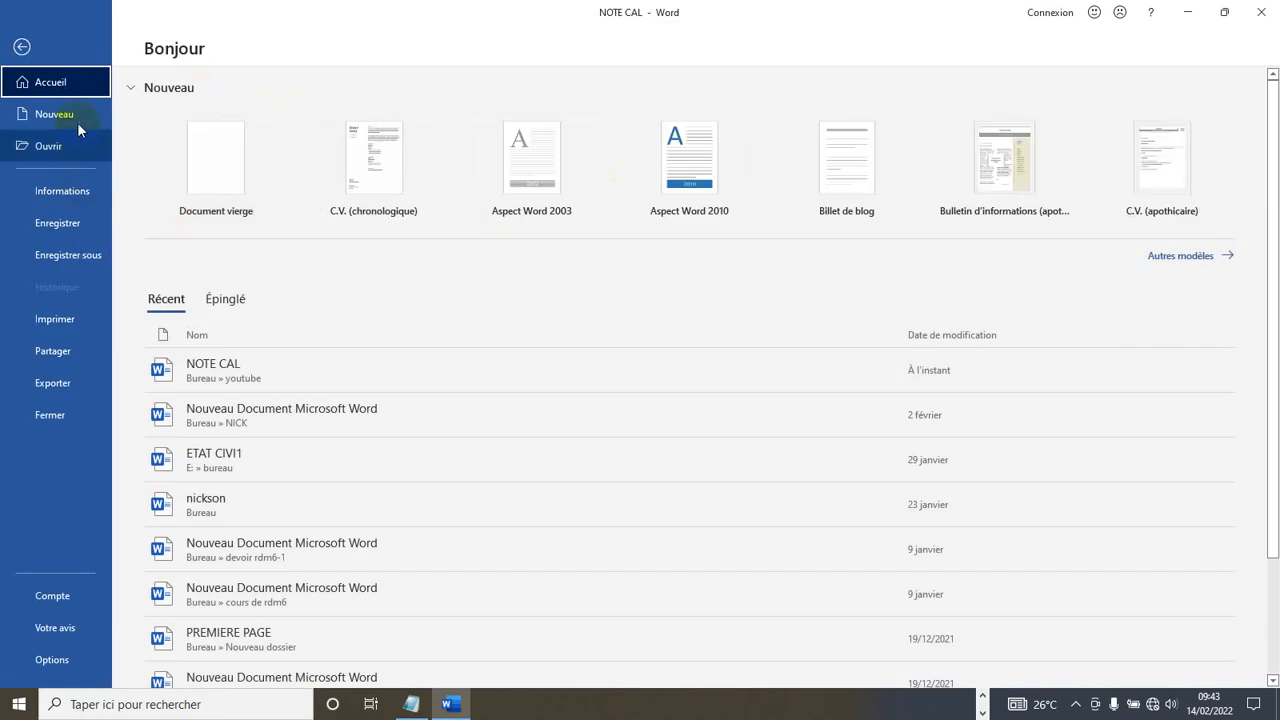
left_click(72, 116)
left_click(191, 189)
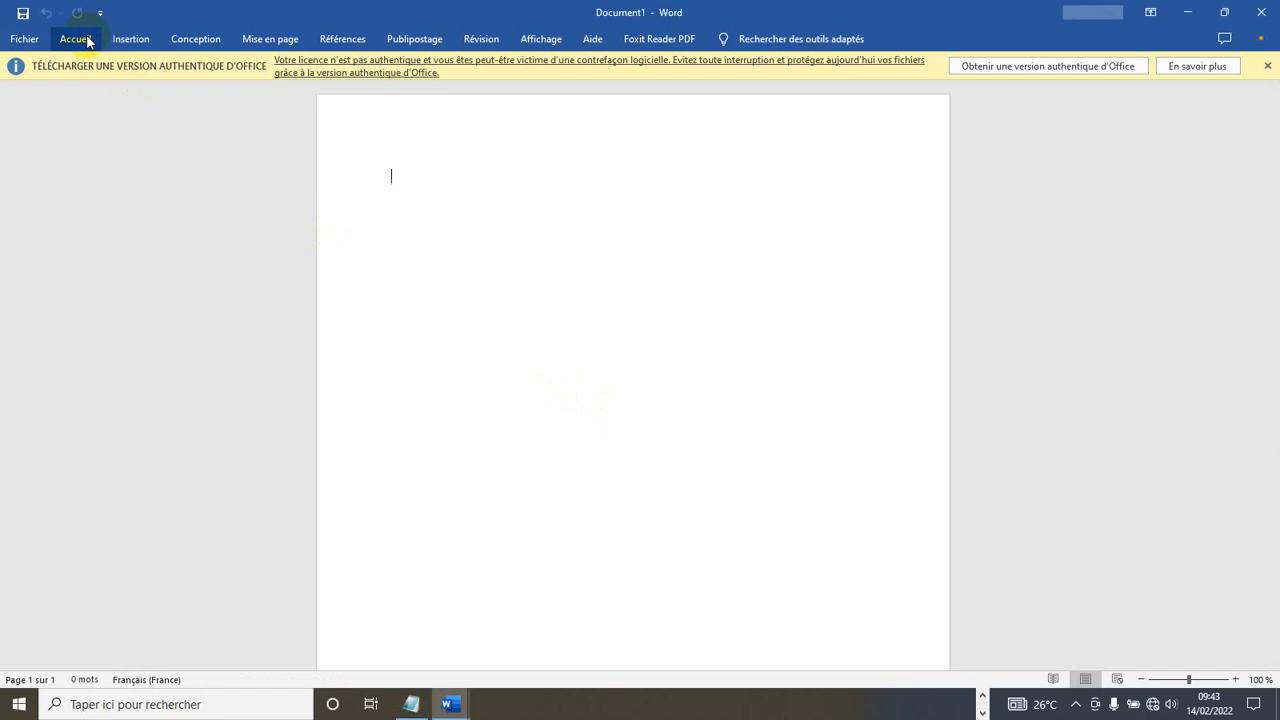
left_click(87, 41)
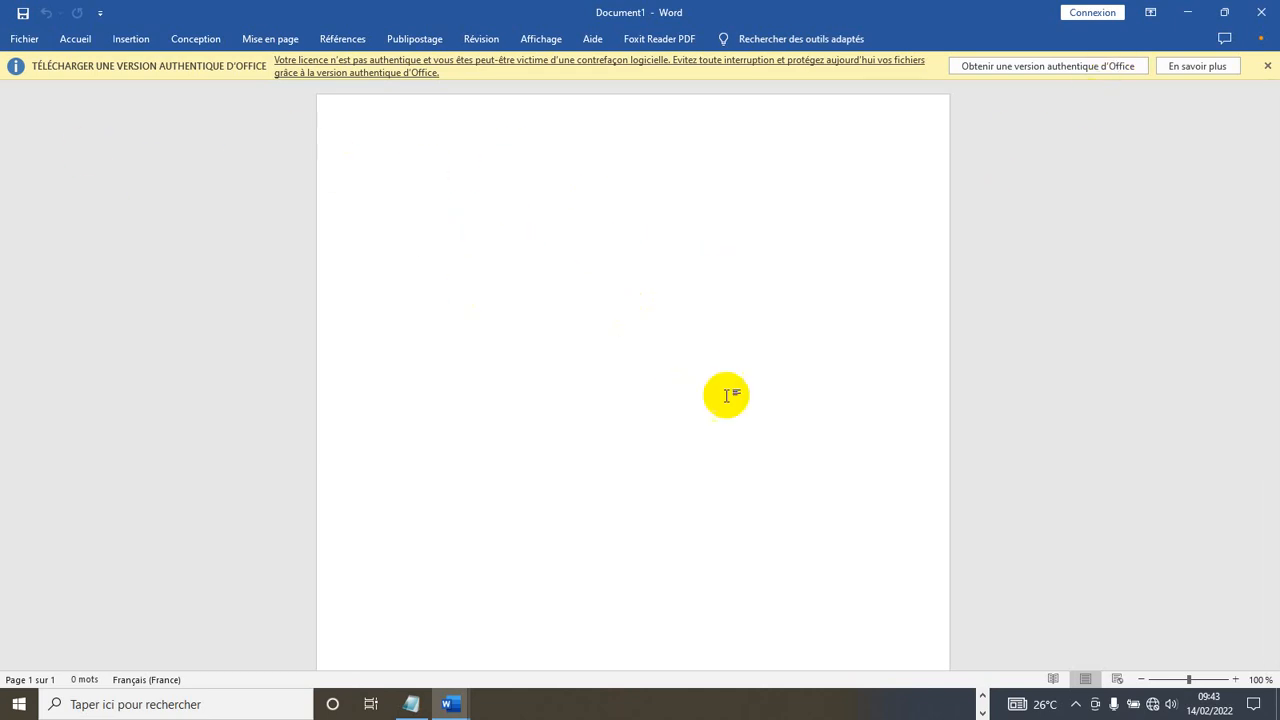
left_click(409, 703)
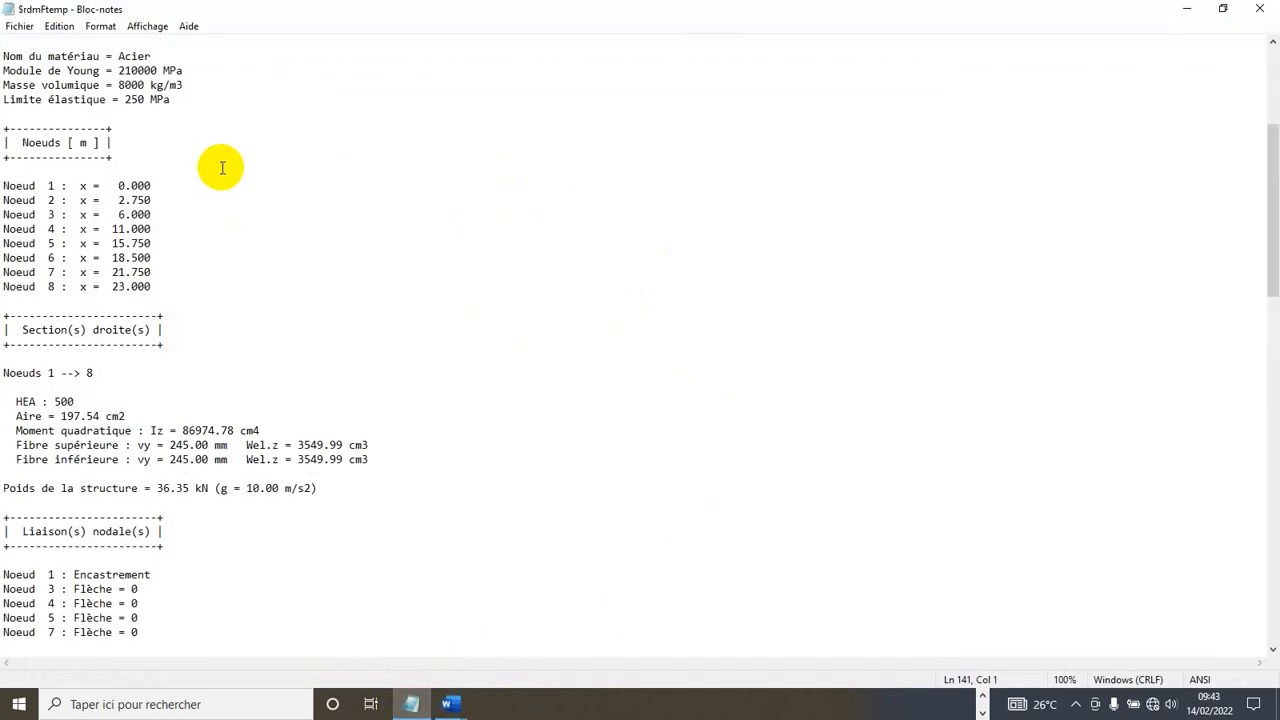
- Select the entire Bloc-notes beam report and paste it into the blank Word document
scroll(222, 163, "up", 3)
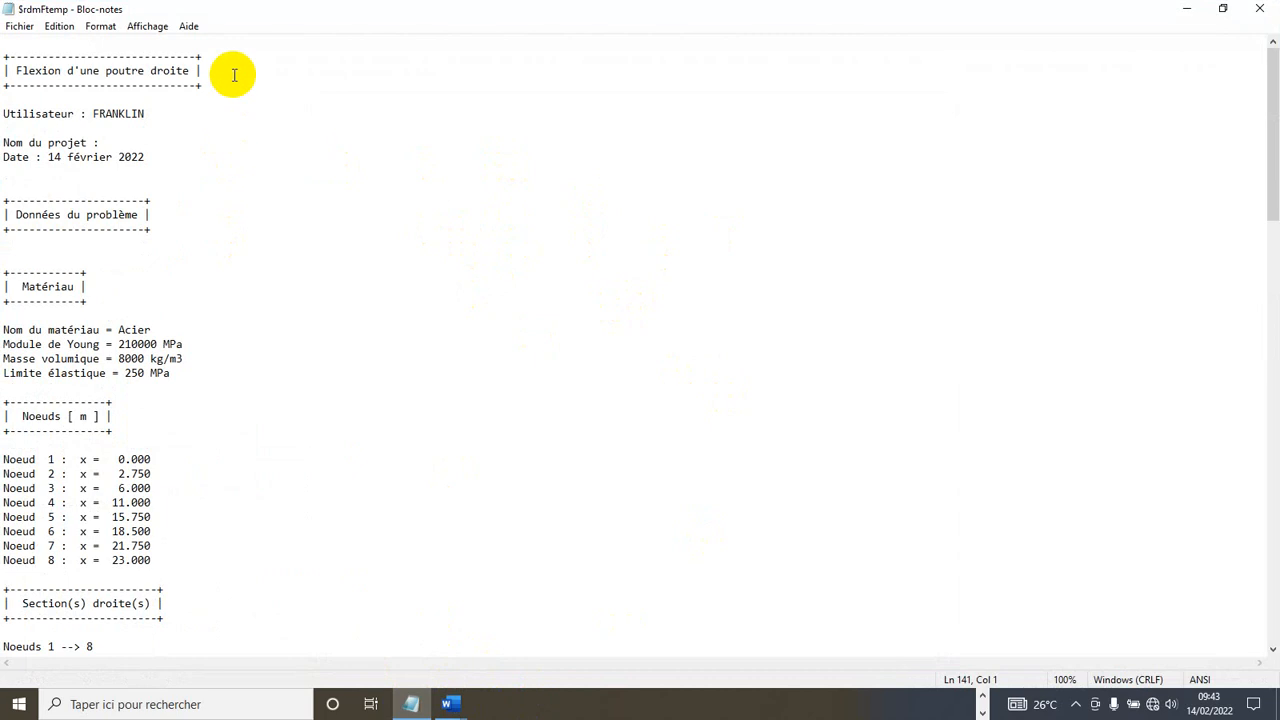
key("ctrl+a")
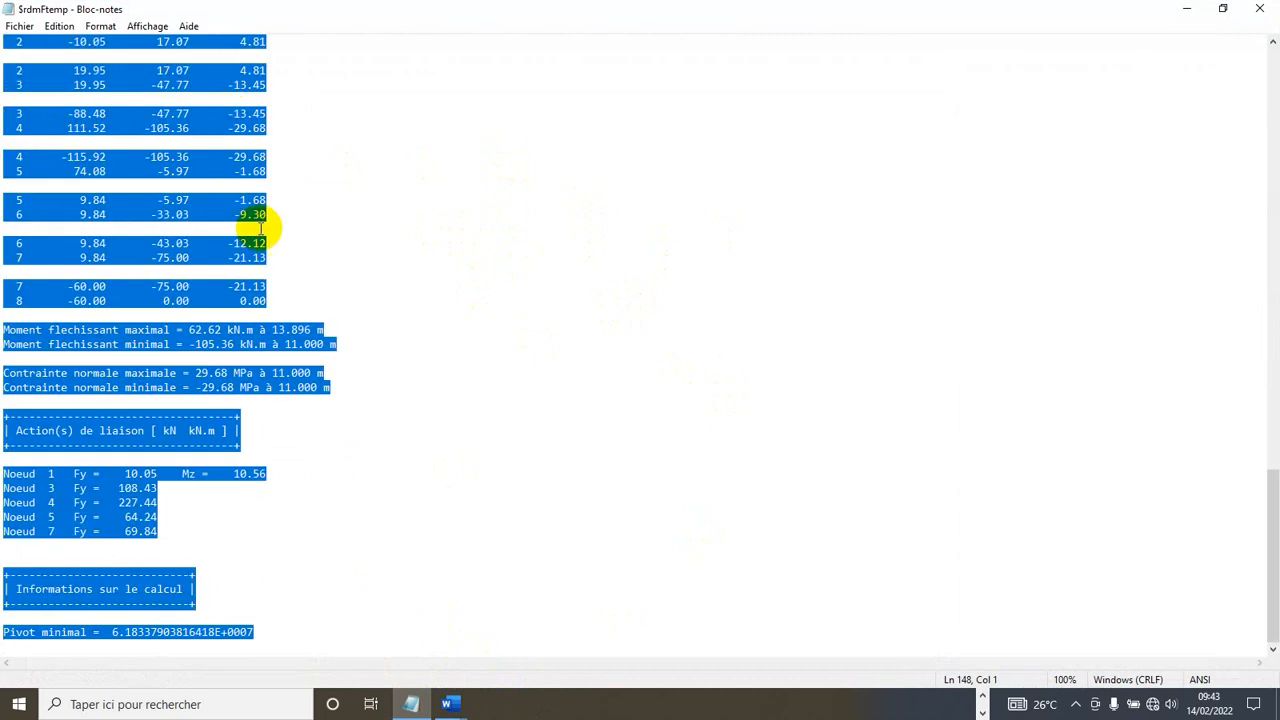
left_click(1189, 9)
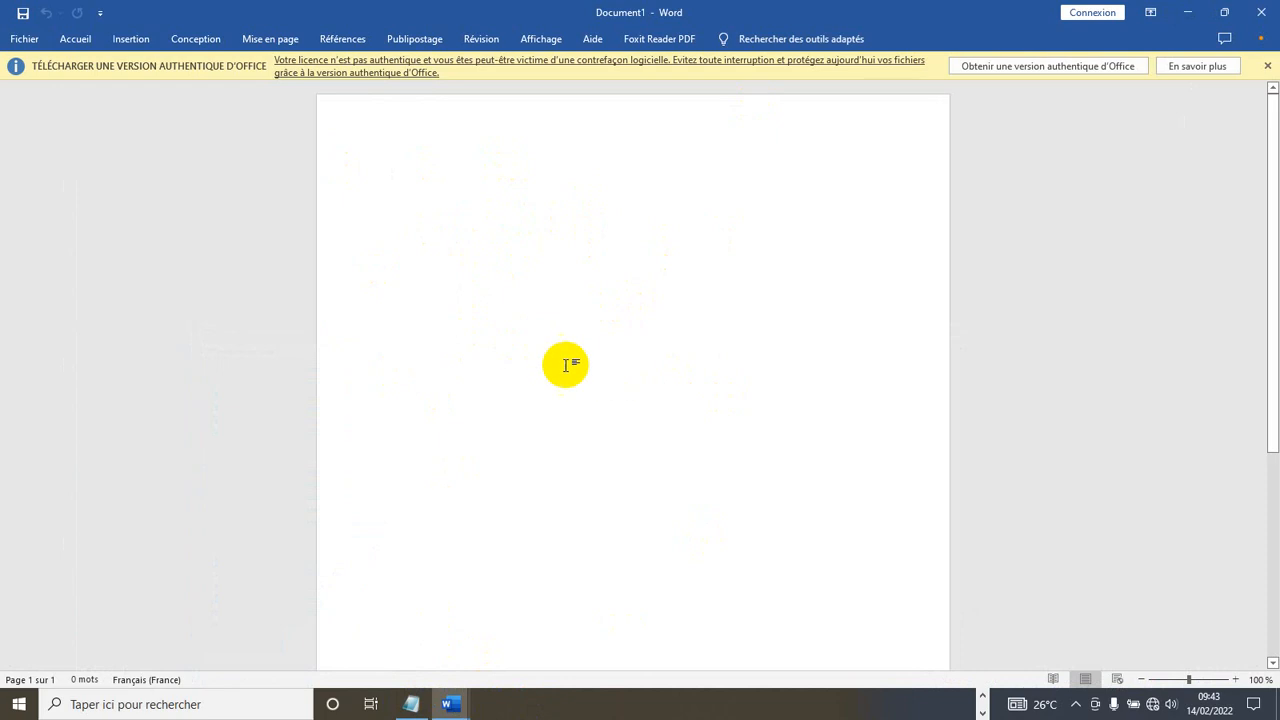
right_click(497, 353)
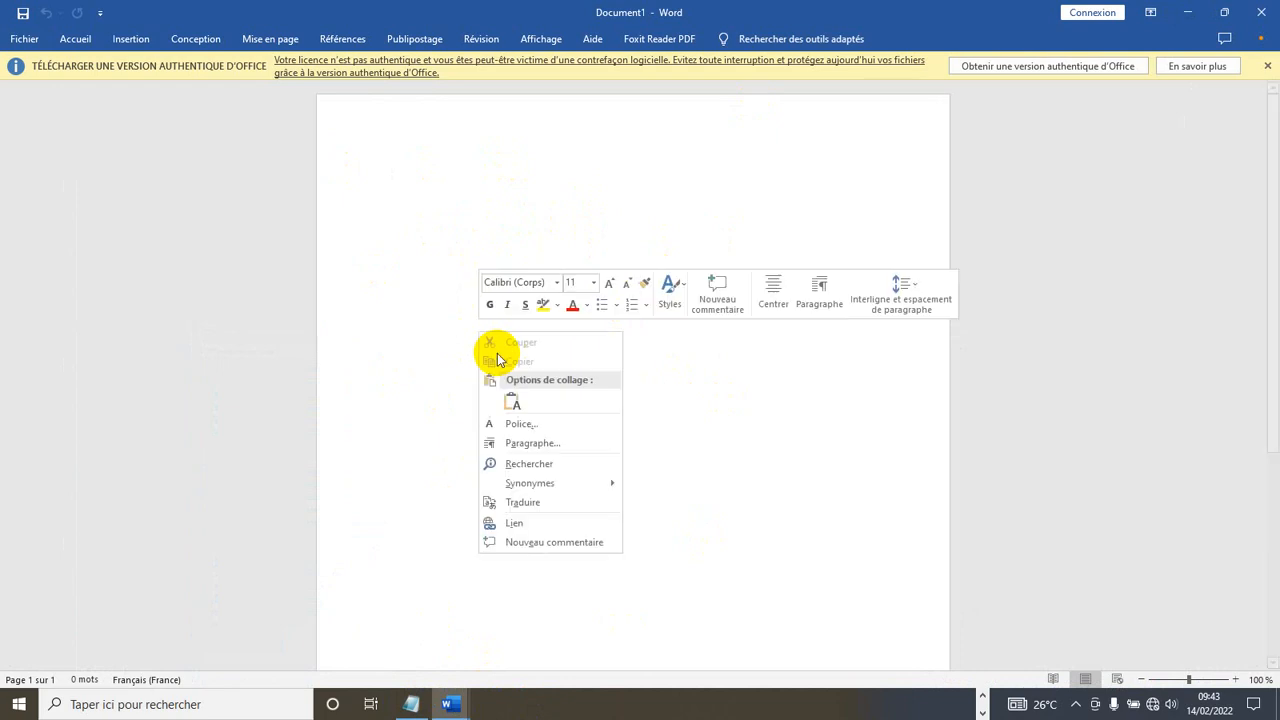
left_click(708, 404)
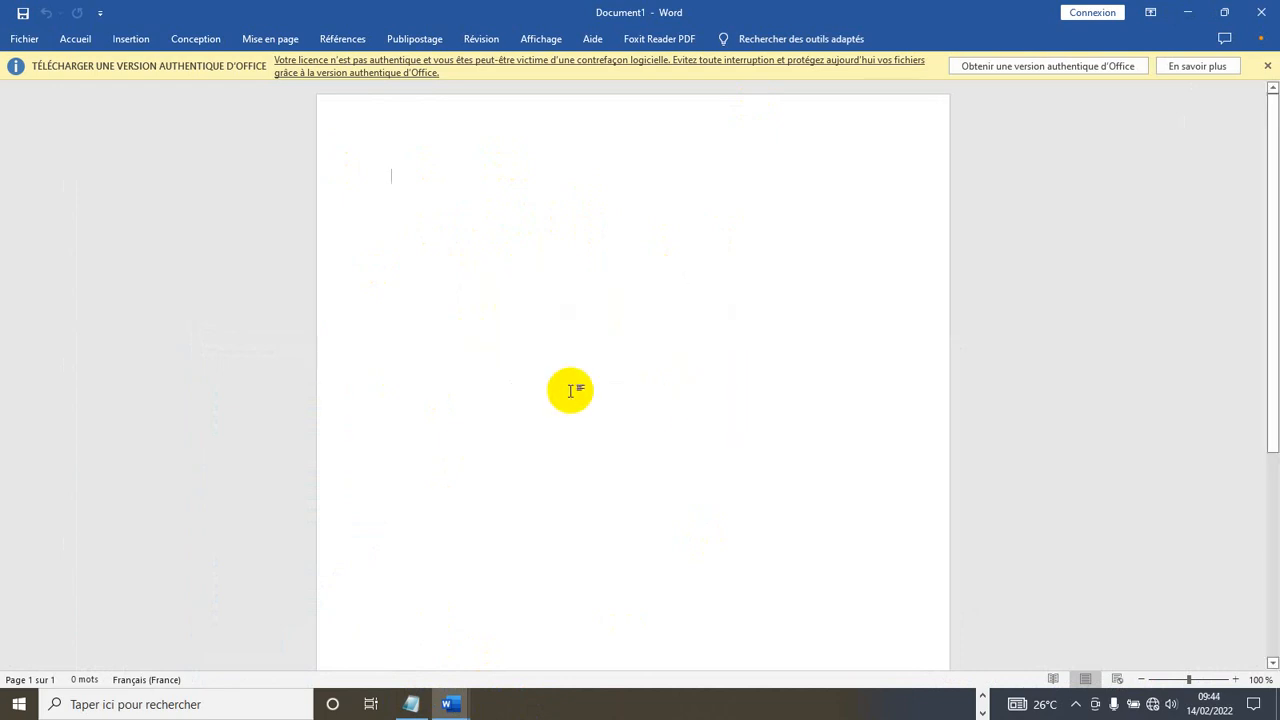
key("ctrl+v")
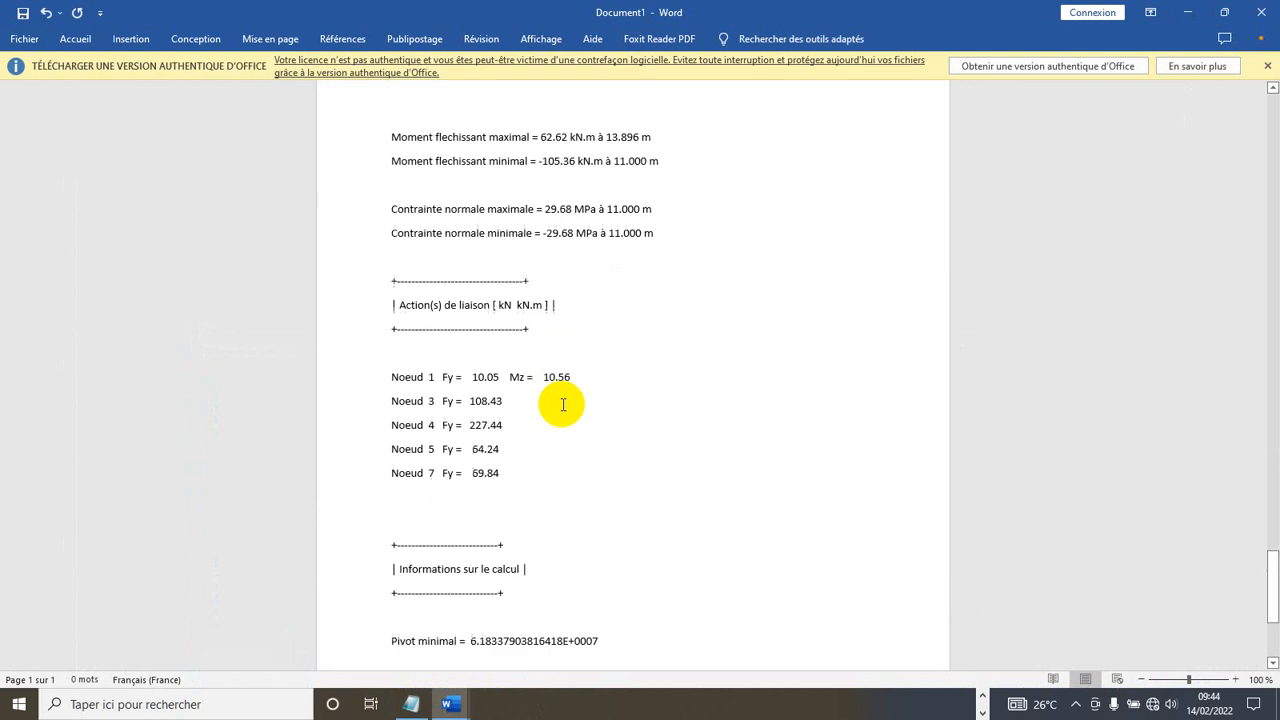
- Add several empty lines above the report title at the top of the document
scroll(584, 352, "up", 5)
scroll(584, 352, "up", 20)
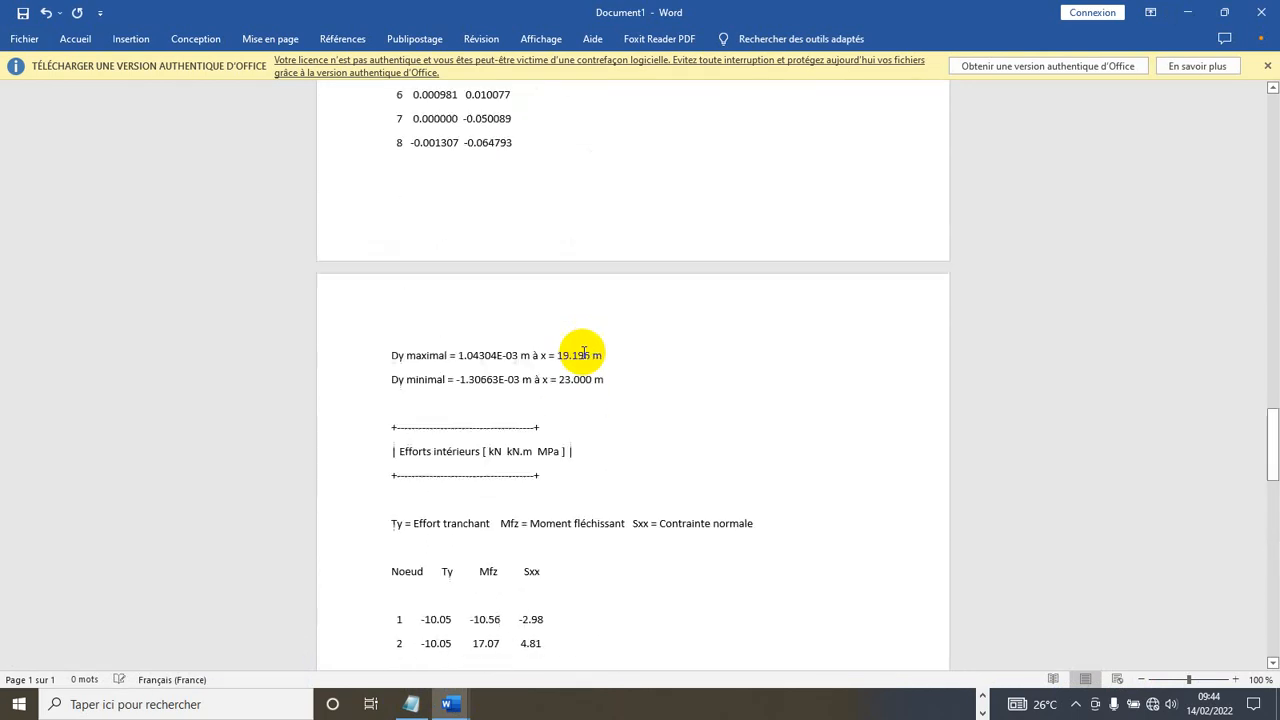
scroll(584, 352, "up", 20)
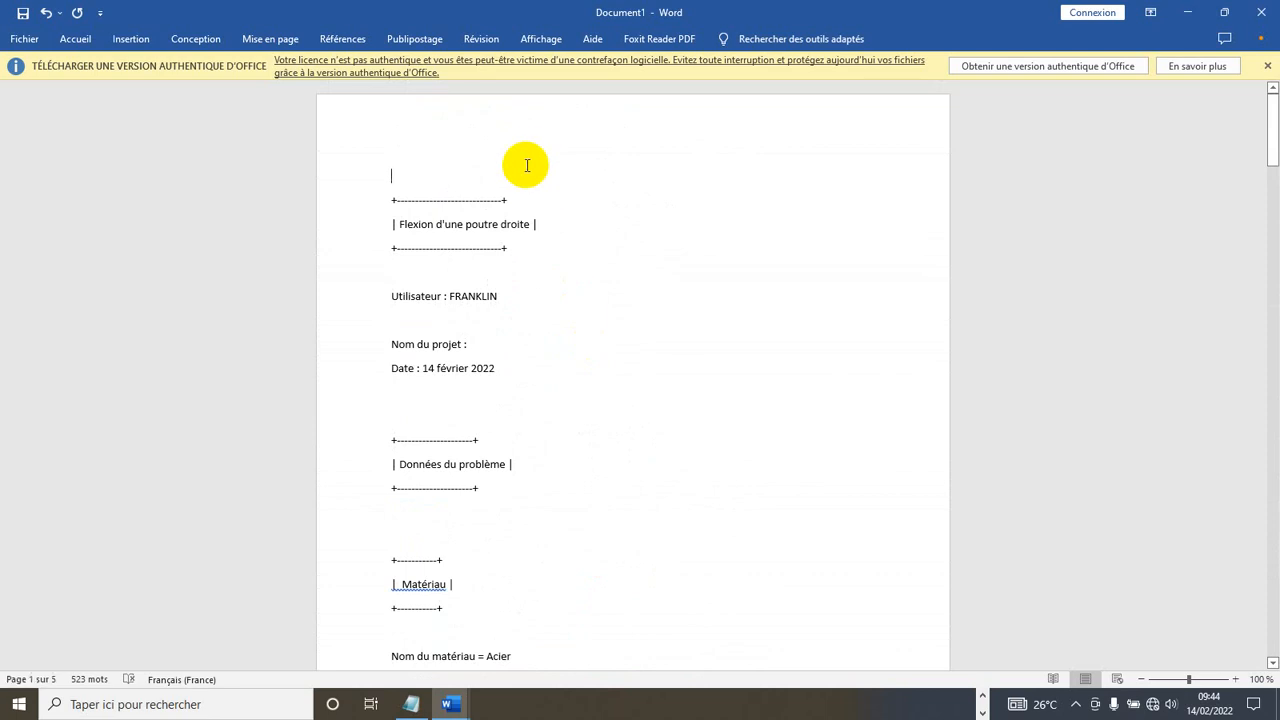
key("Return")
key("Return")
key("Return")
key("Return")
key("Return")
key("Return")
key("Return")
key("Return")
key("Return")
key("Return")
key("Return")
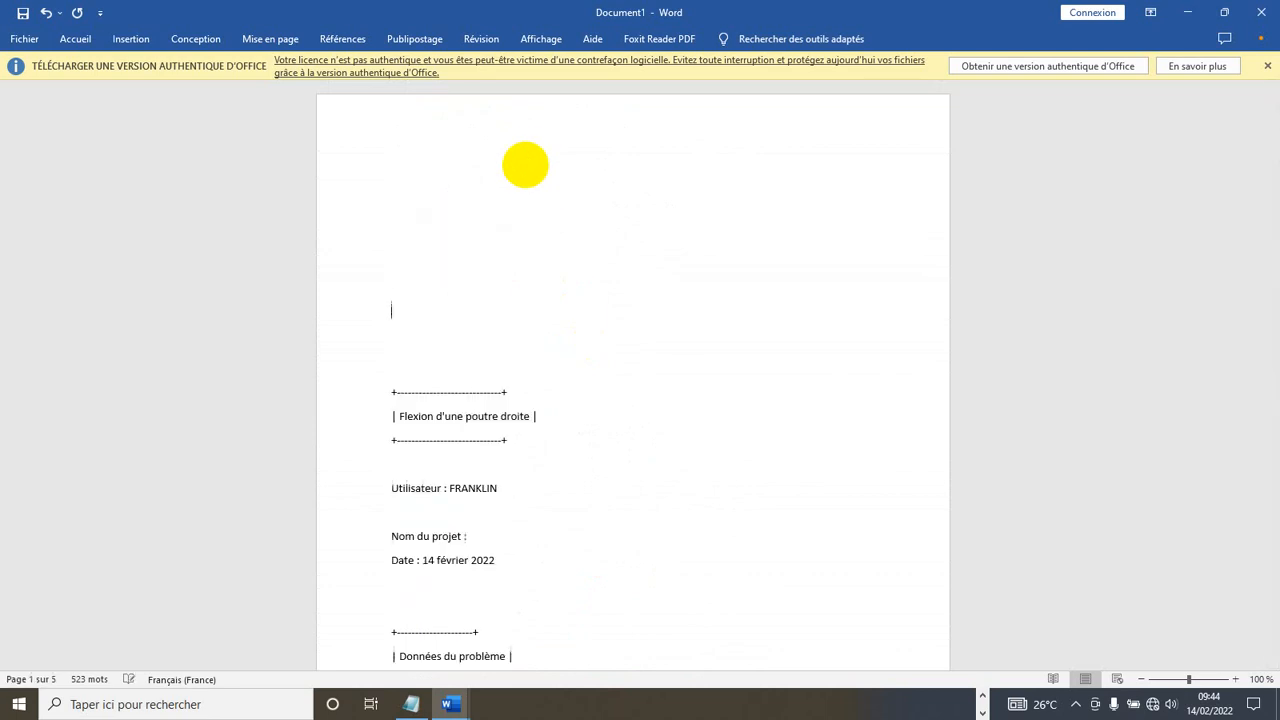
key("Return")
key("Return")
key("Return")
key("Return")
key("Return")
key("Return")
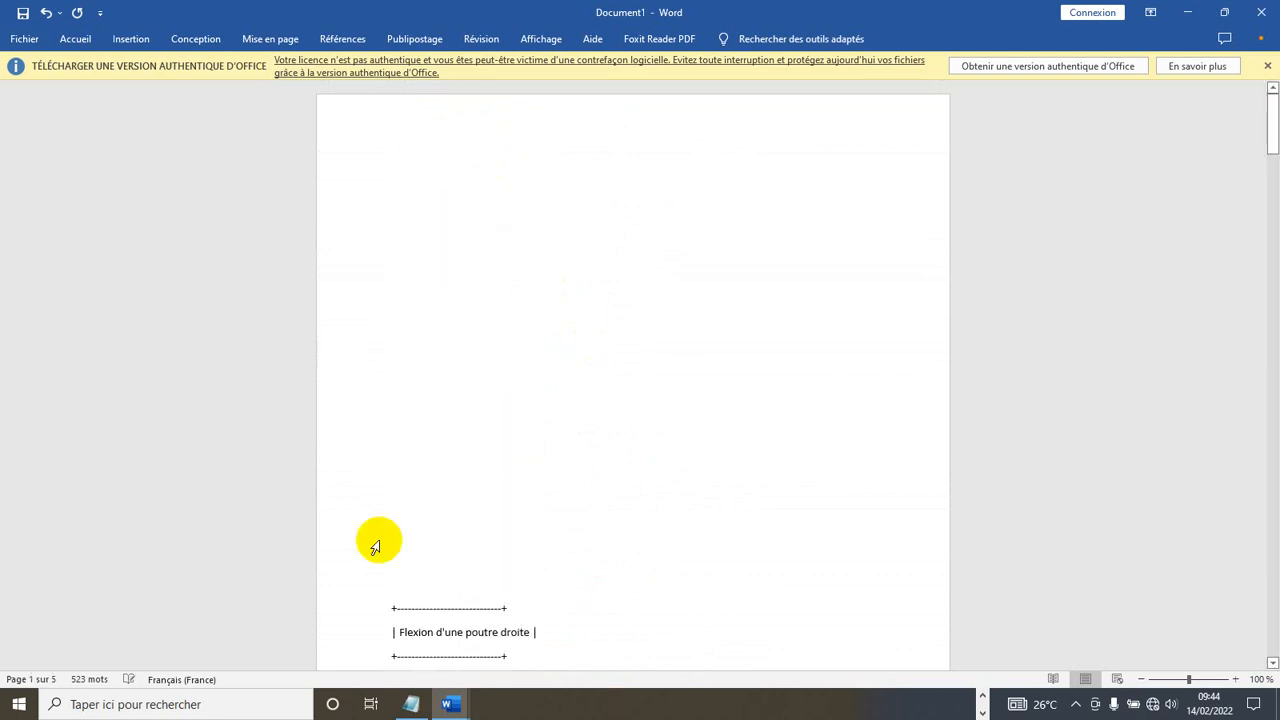
left_click(452, 704)
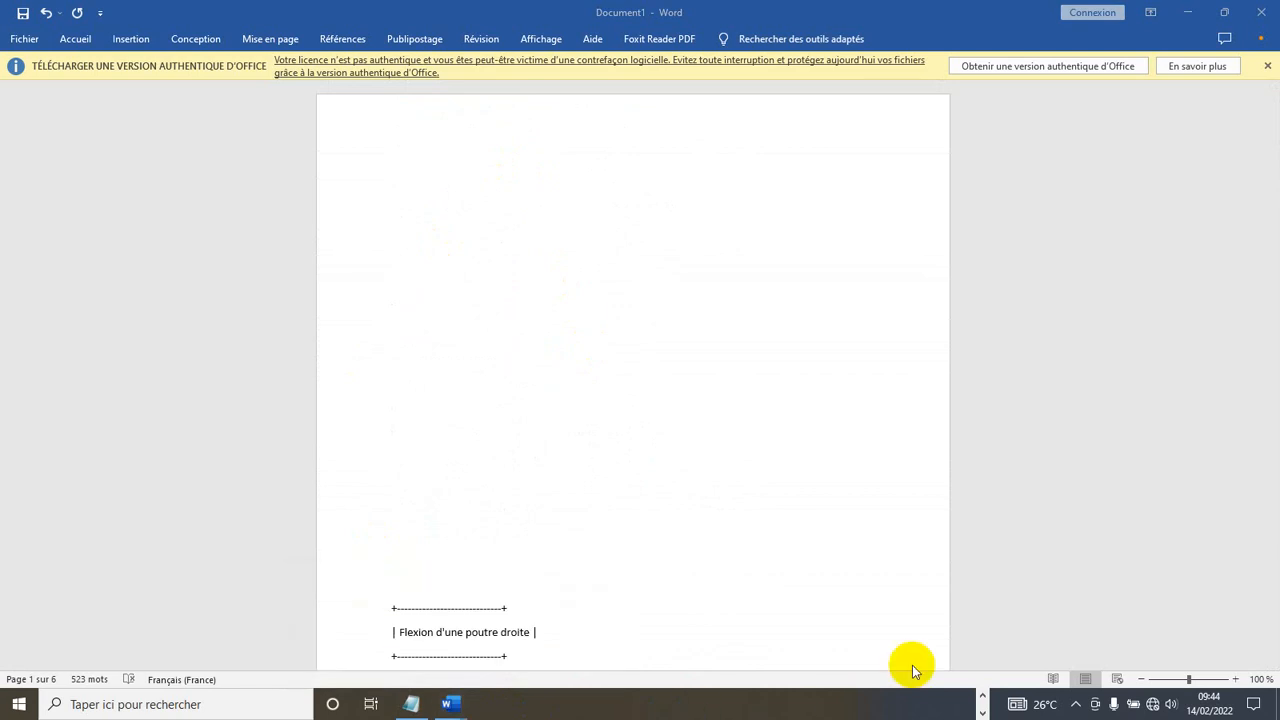
left_click(982, 698)
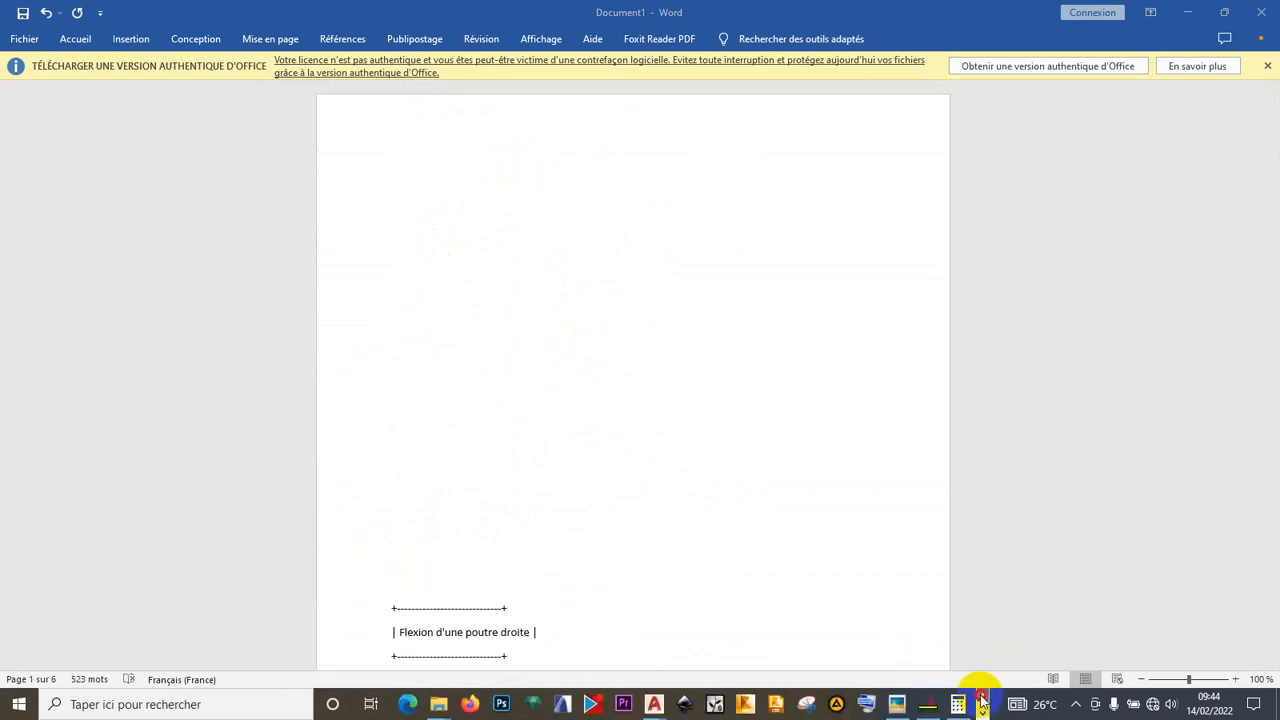
- Compare the RDM 6 normal-stress diagram with the whiteboard exercise photo, then launch Snipping Tool
left_click(926, 710)
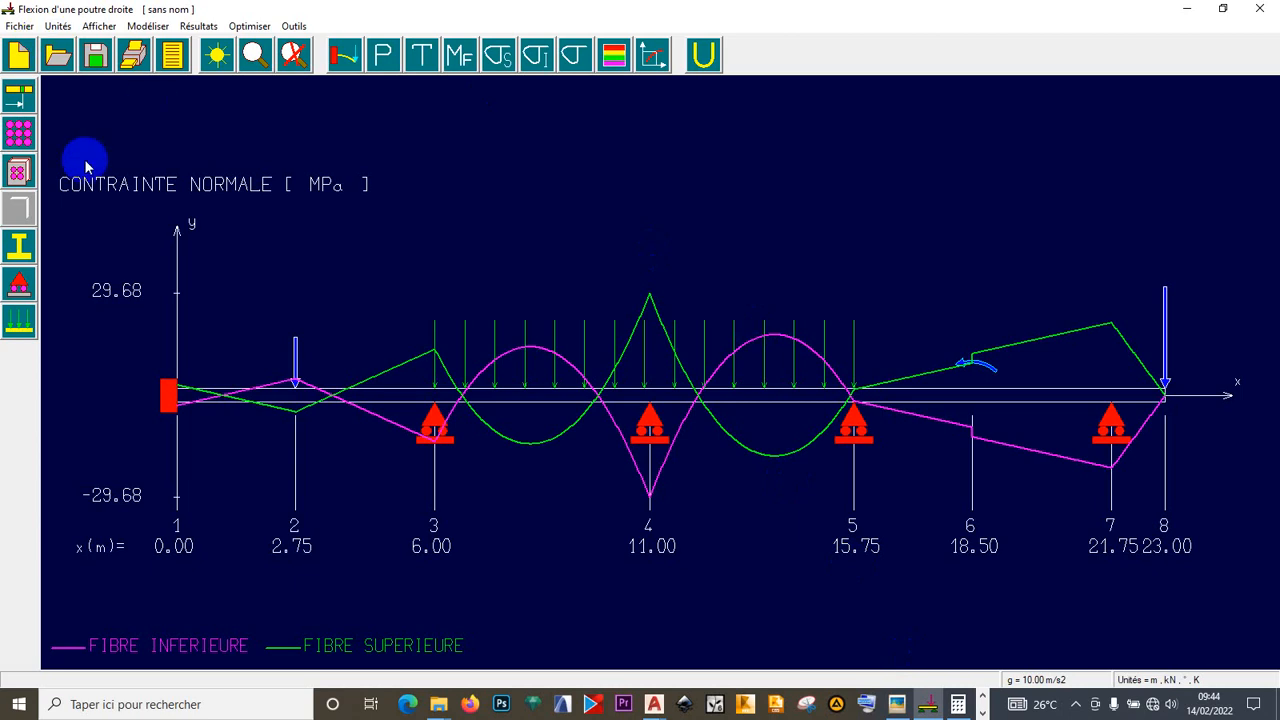
left_click(678, 664)
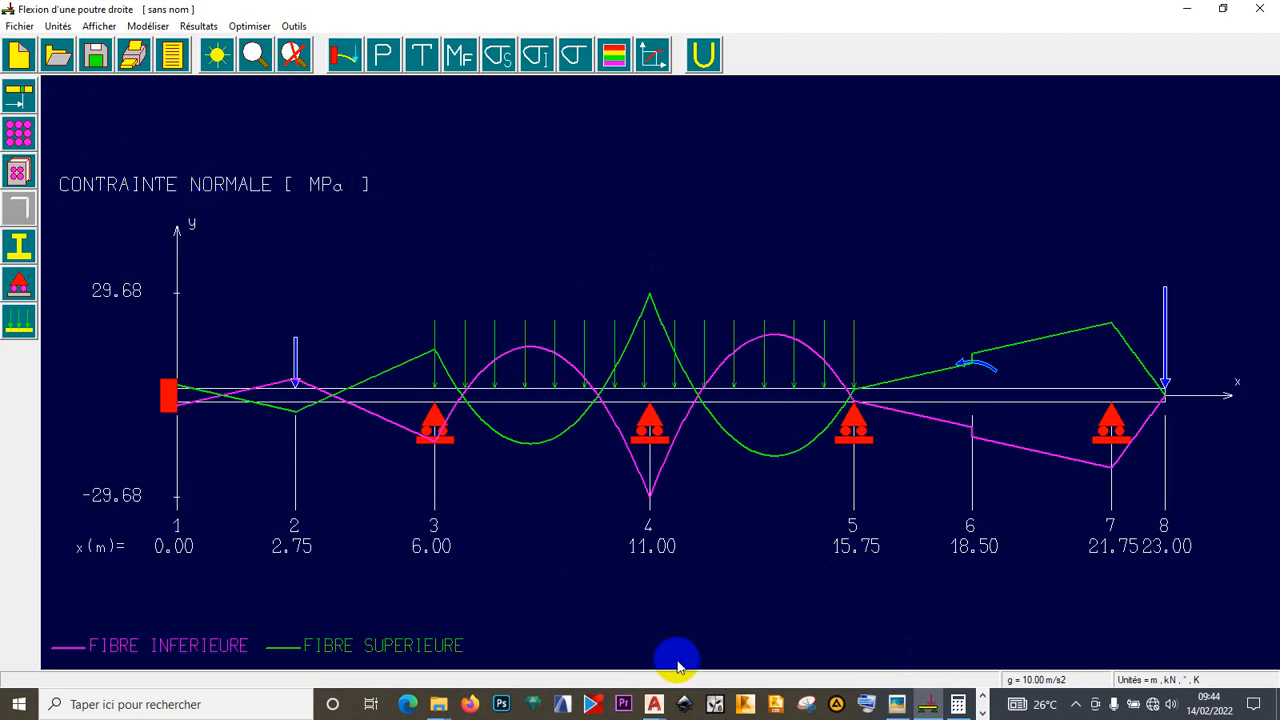
left_click(896, 704)
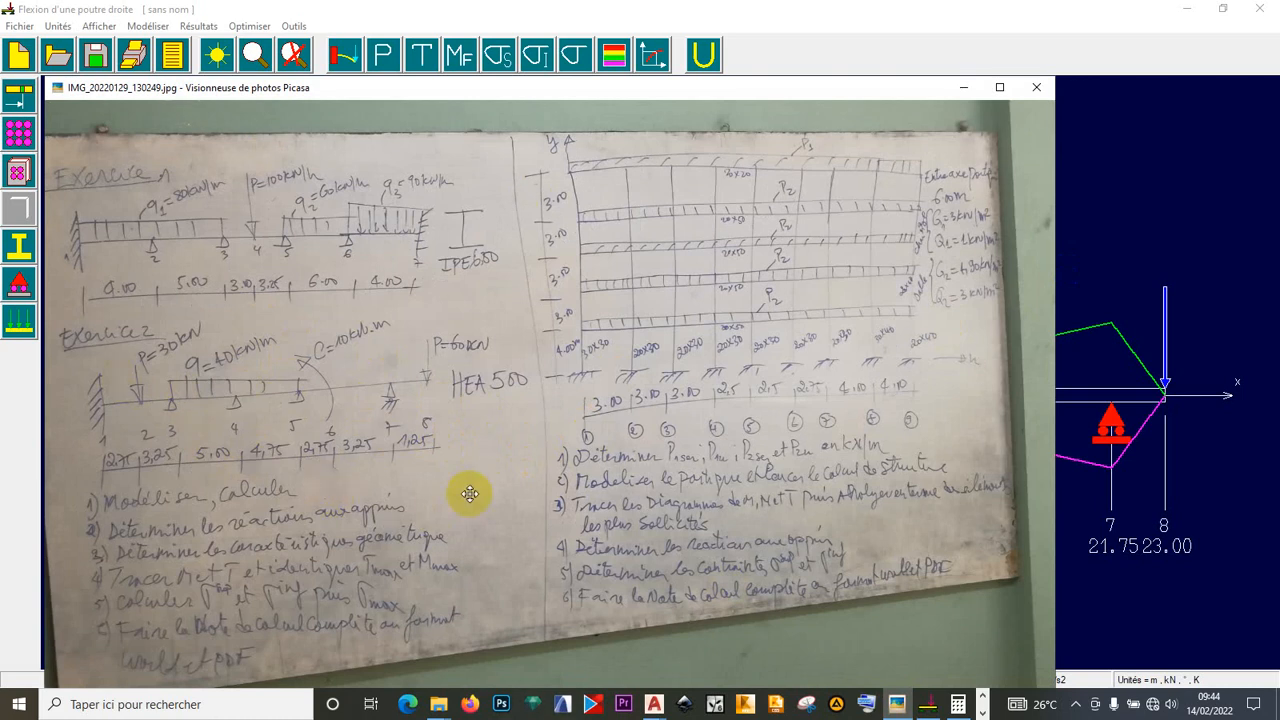
left_click(901, 7)
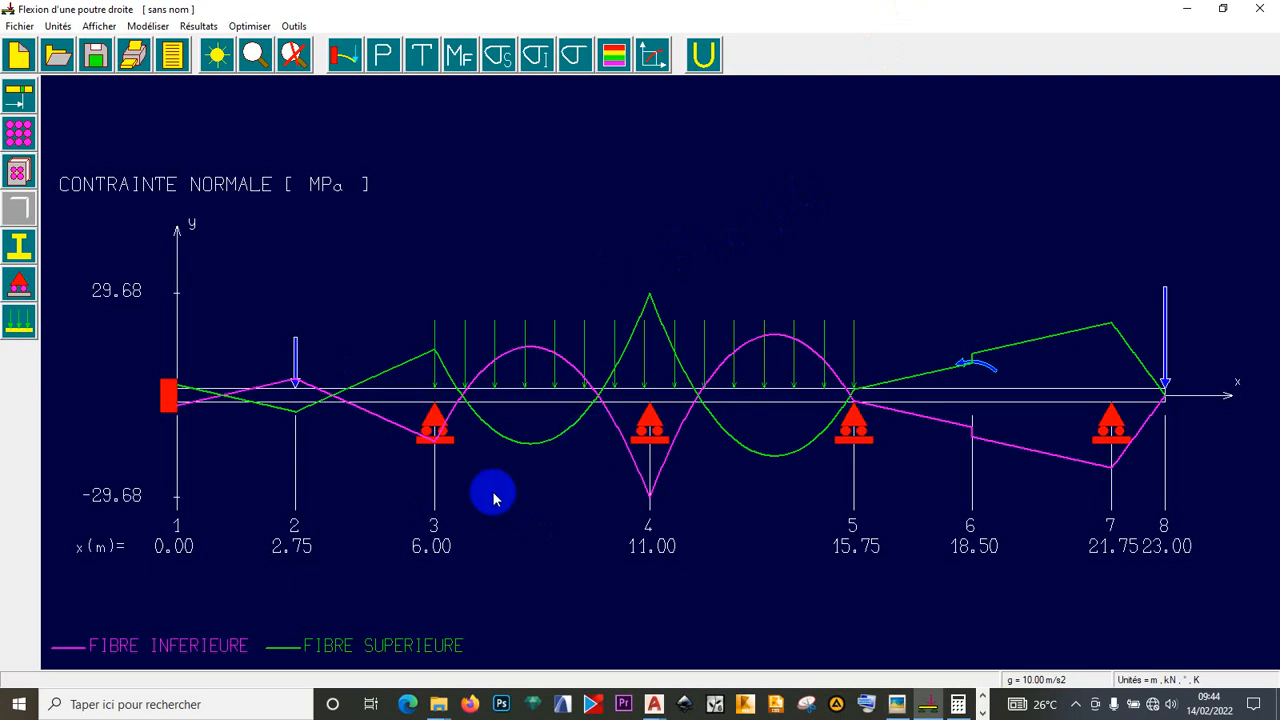
left_click(808, 704)
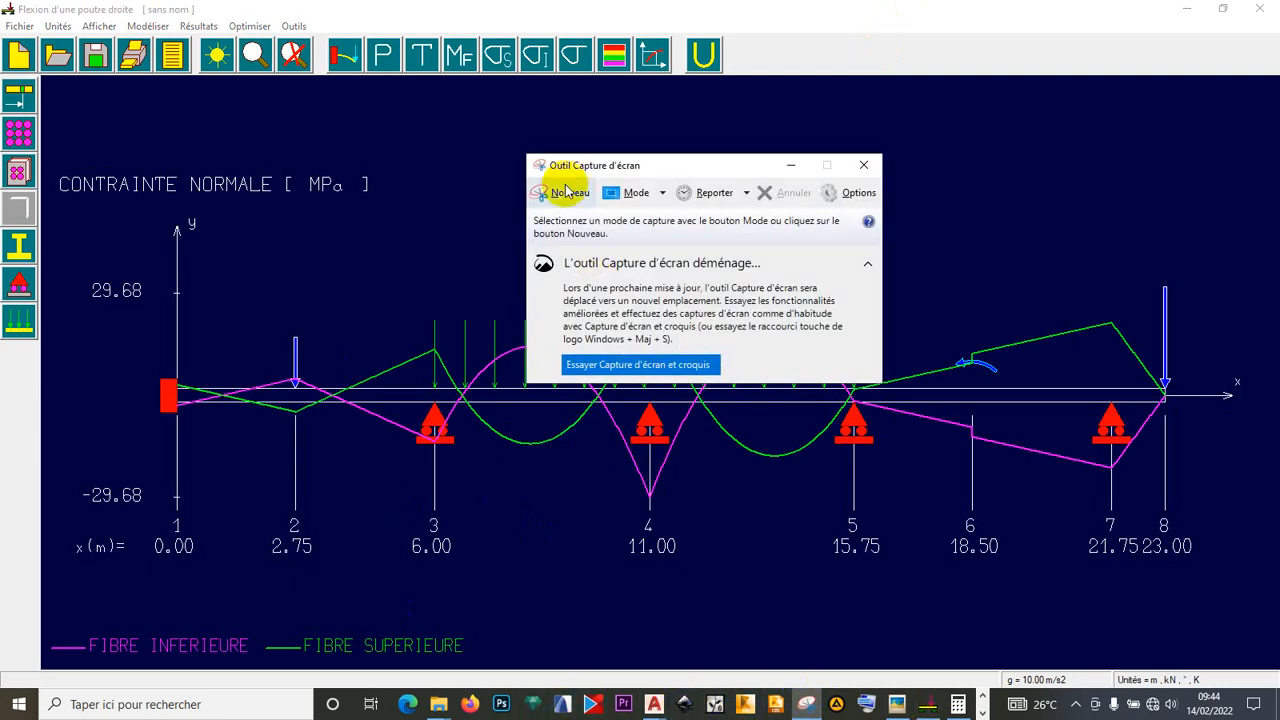
- Snip the normal-stress diagram area and save it as RDM7.png, then close Snipping Tool
left_click(566, 191)
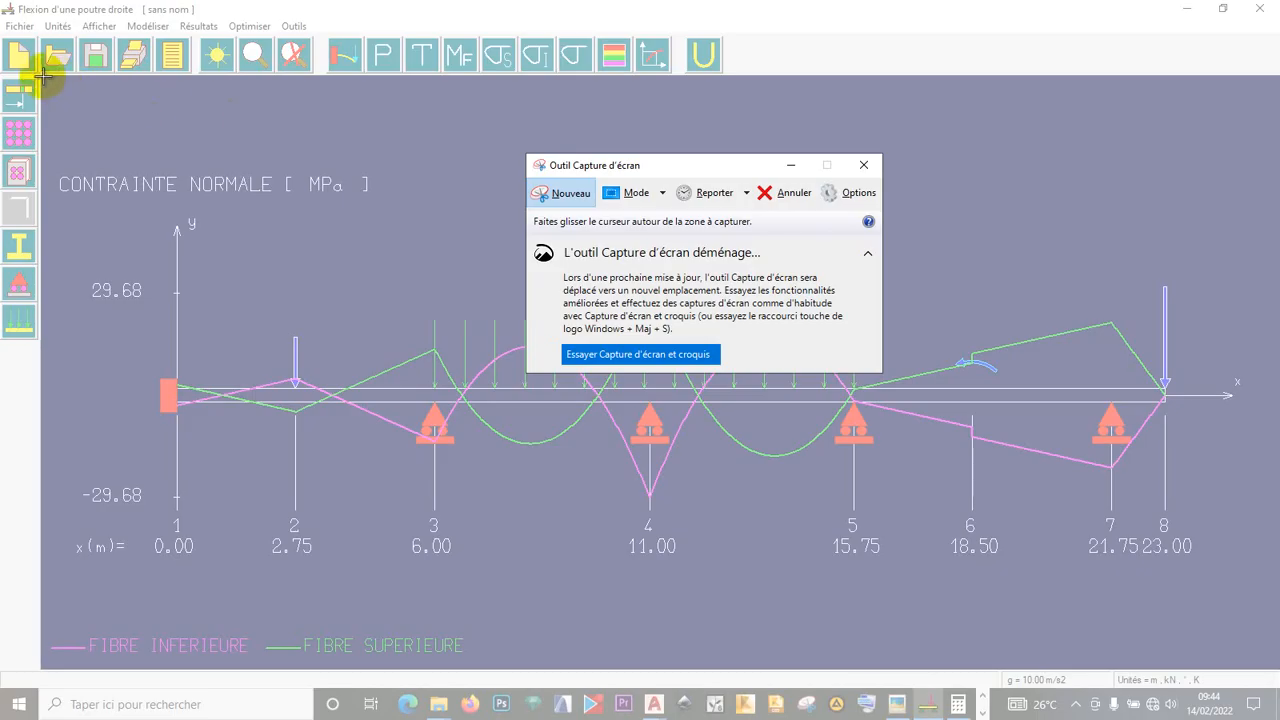
left_click_drag(40, 72, 1272, 674)
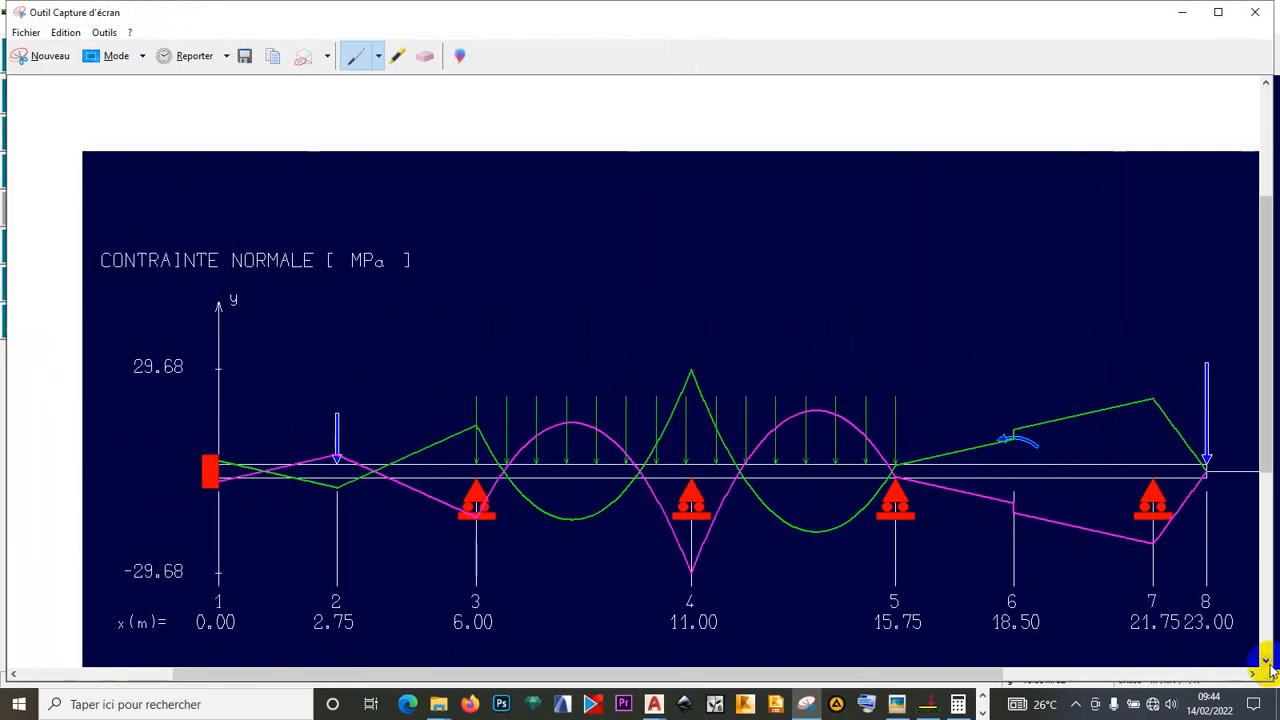
scroll(931, 483, "down", 3)
scroll(931, 483, "down", 2)
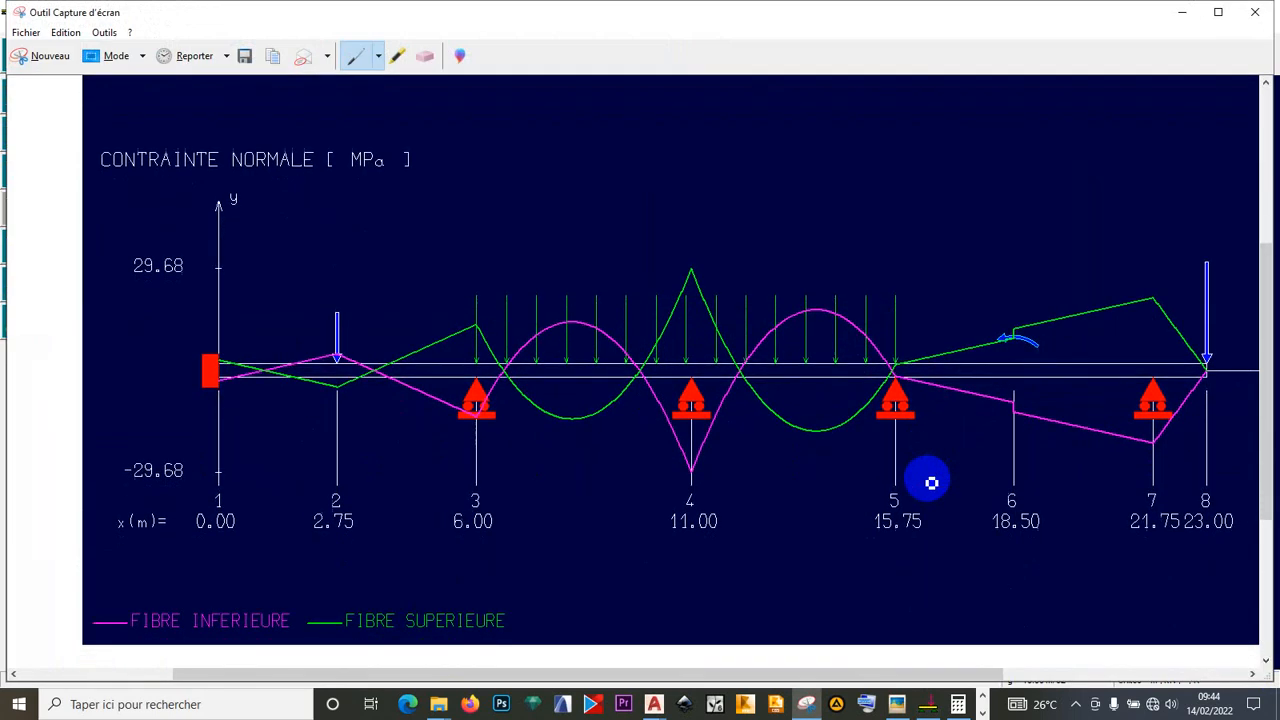
left_click(25, 32)
left_click(60, 74)
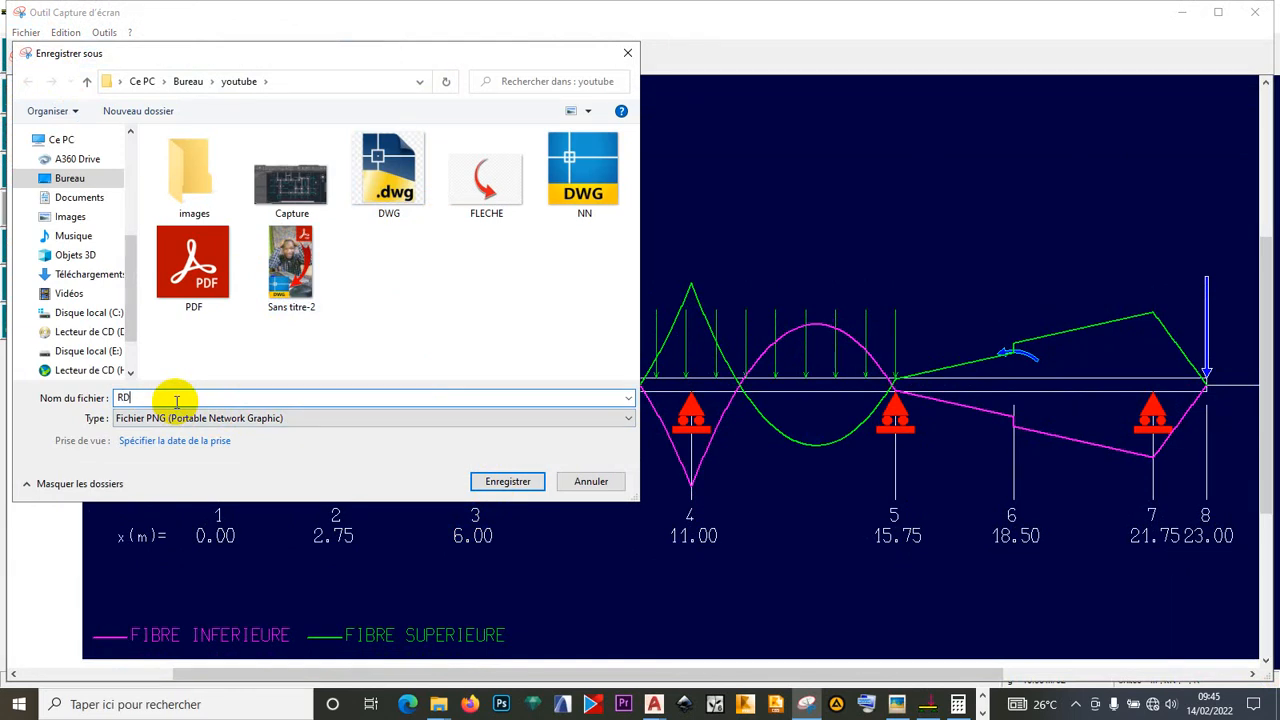
left_click(514, 481)
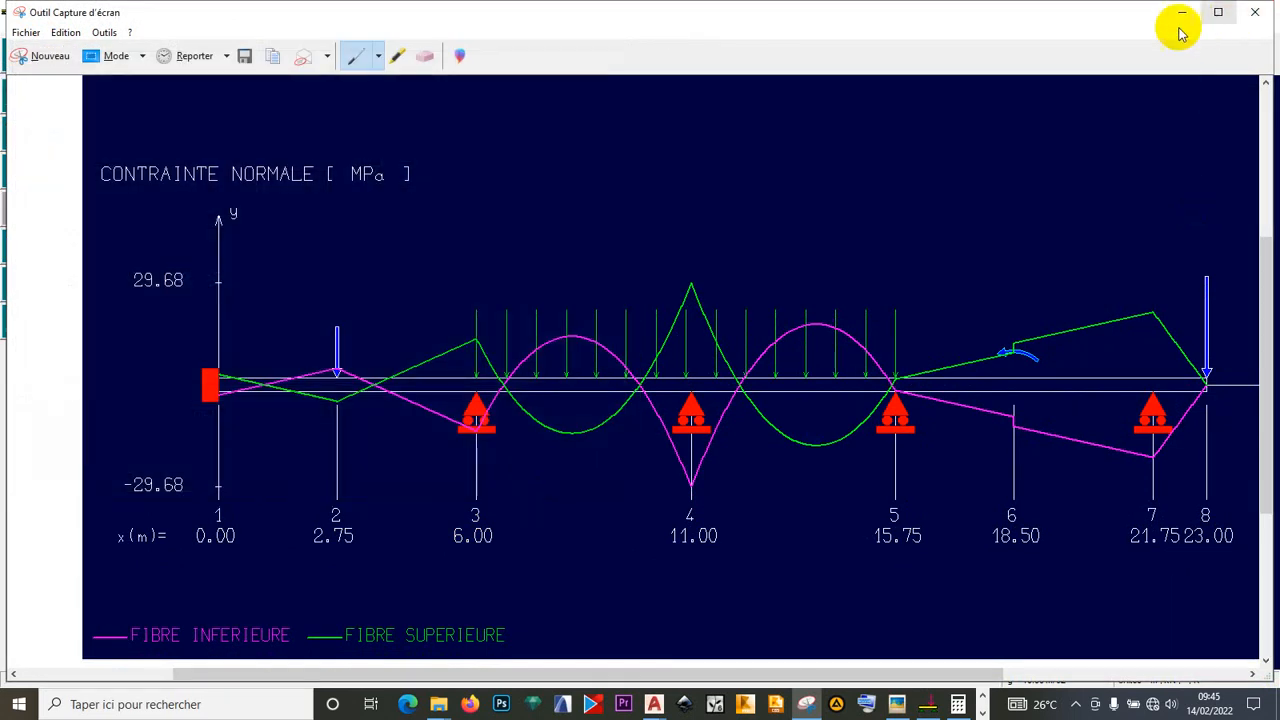
left_click(1249, 14)
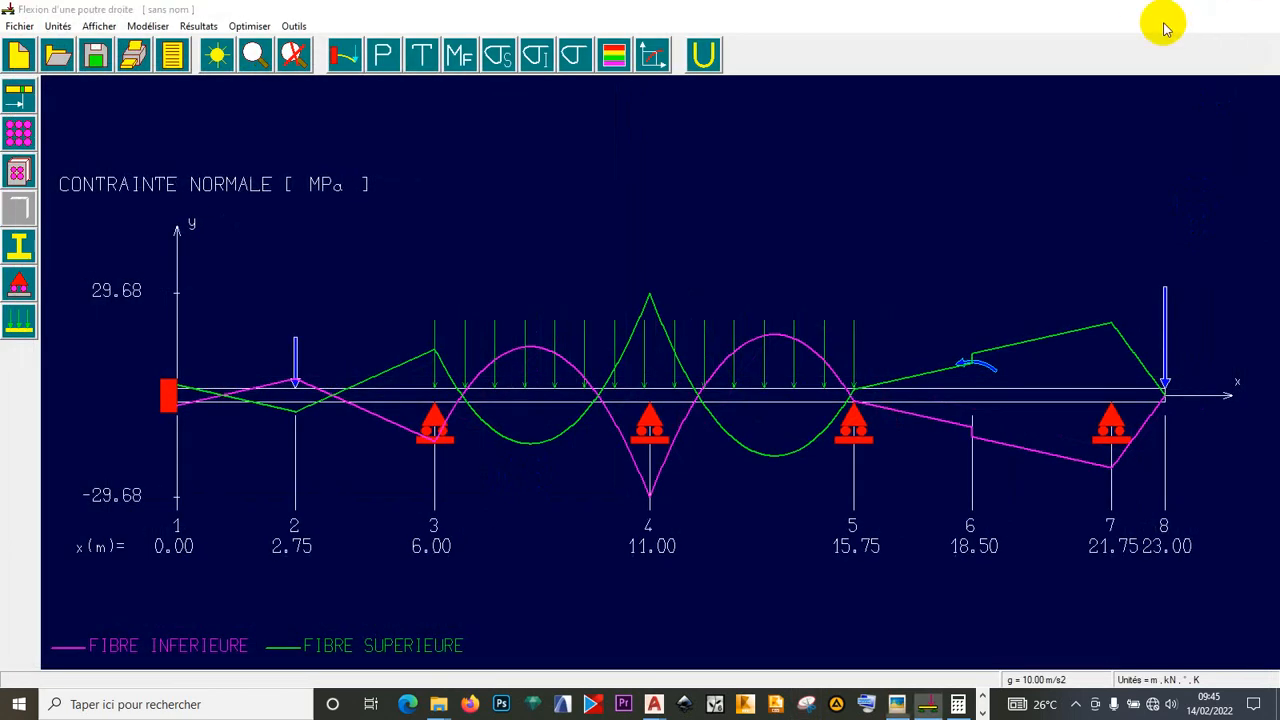
- Insert a rectangle shape near the top of the Word page
left_click(1170, 14)
left_click(966, 88)
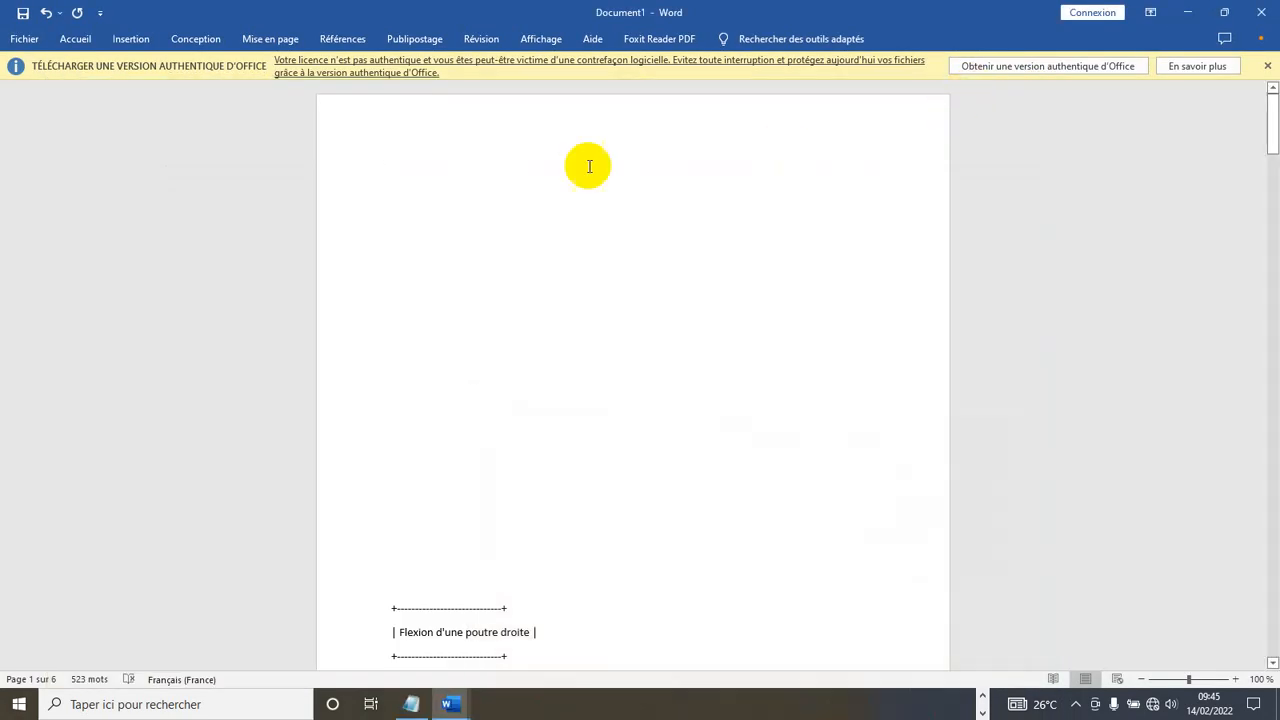
left_click(122, 40)
left_click(122, 40)
left_click(122, 40)
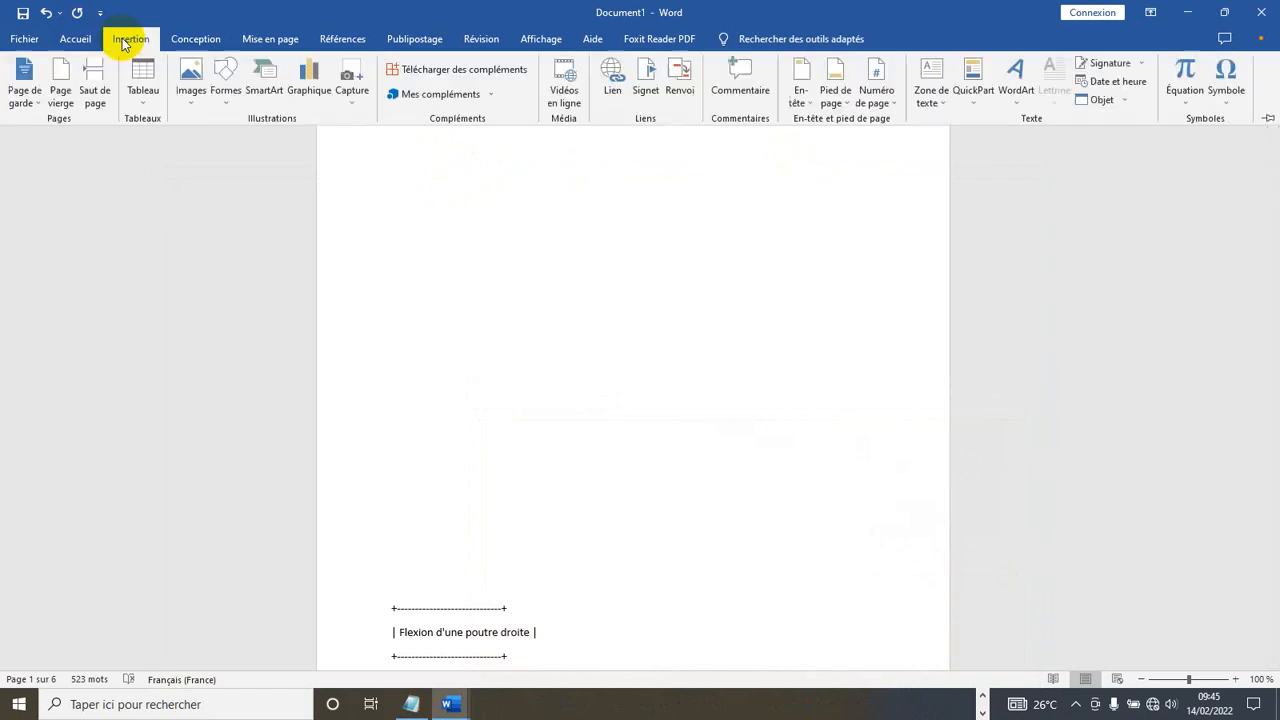
left_click(228, 104)
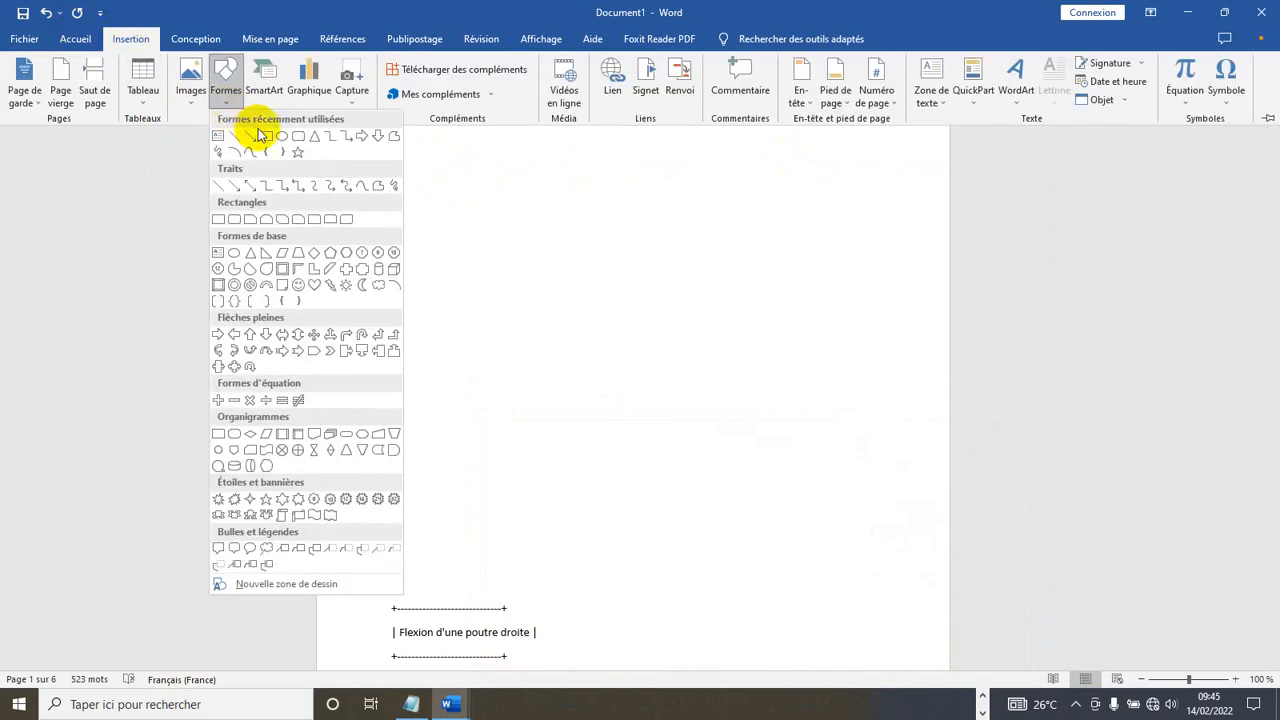
left_click(268, 137)
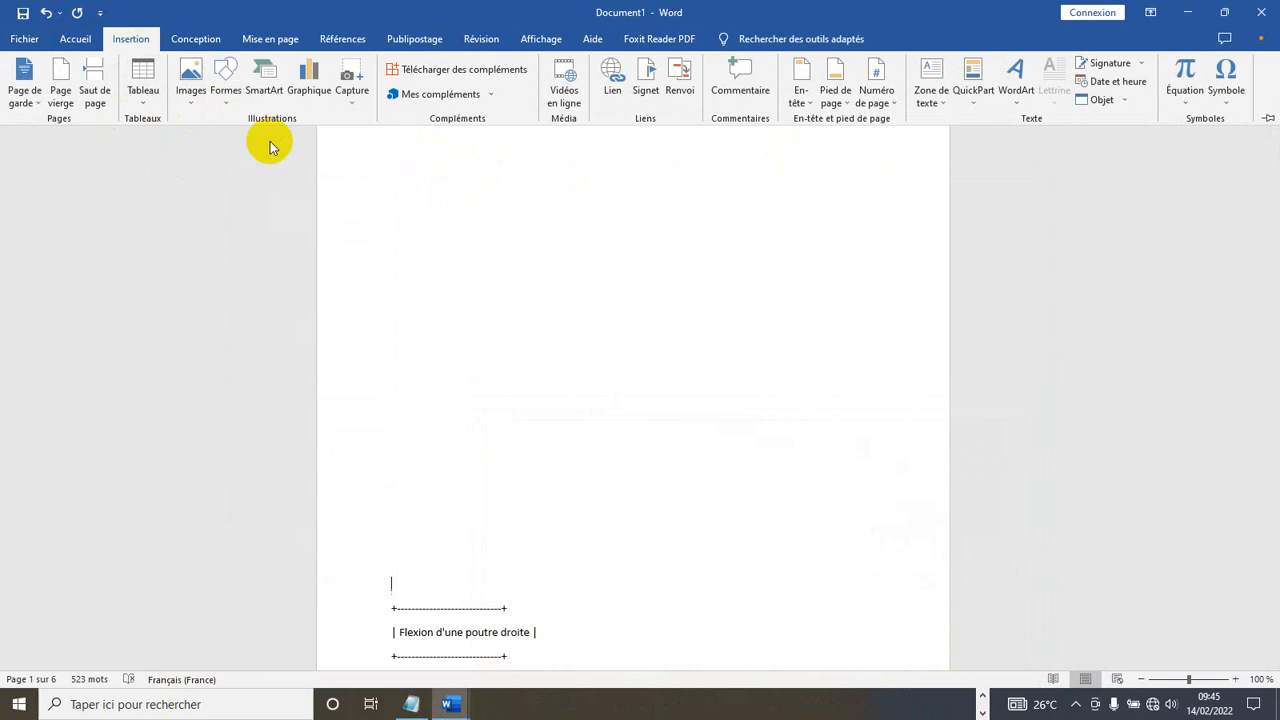
left_click(456, 206)
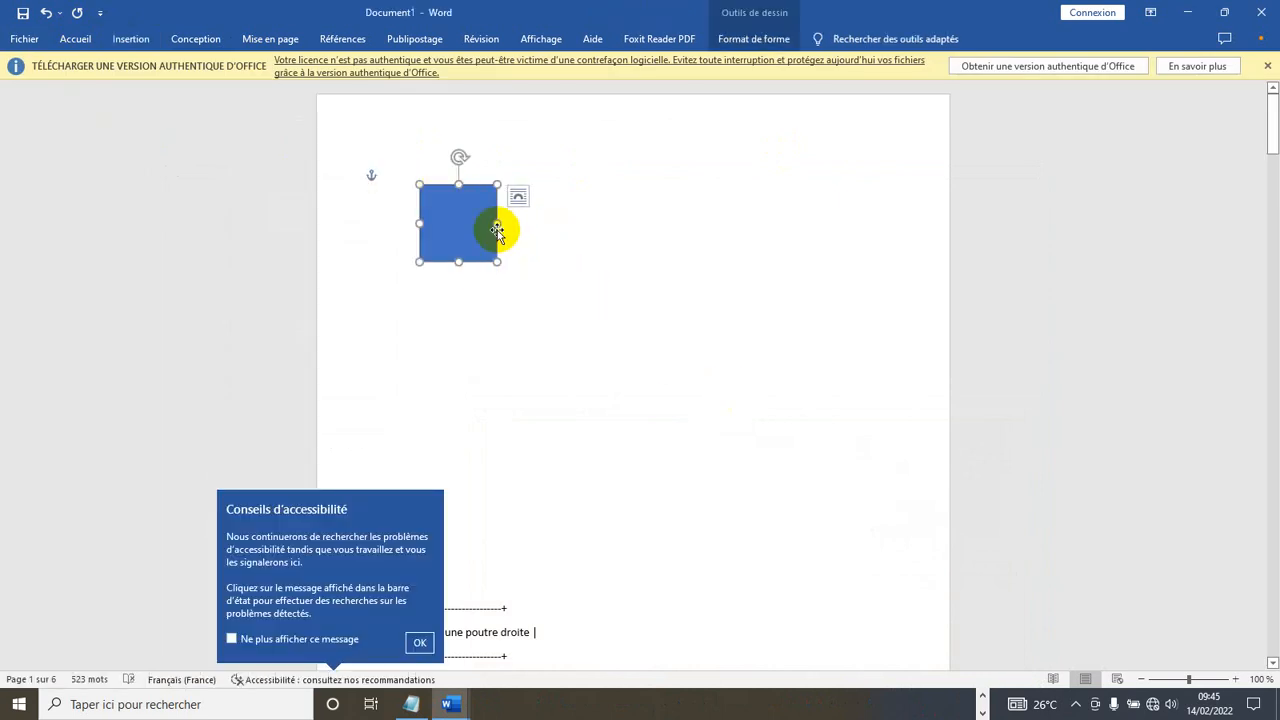
- Enlarge the rectangle to about 9.9 × 15.11 cm and apply the white-fill, thin-outline style
left_click_drag(495, 260, 848, 485)
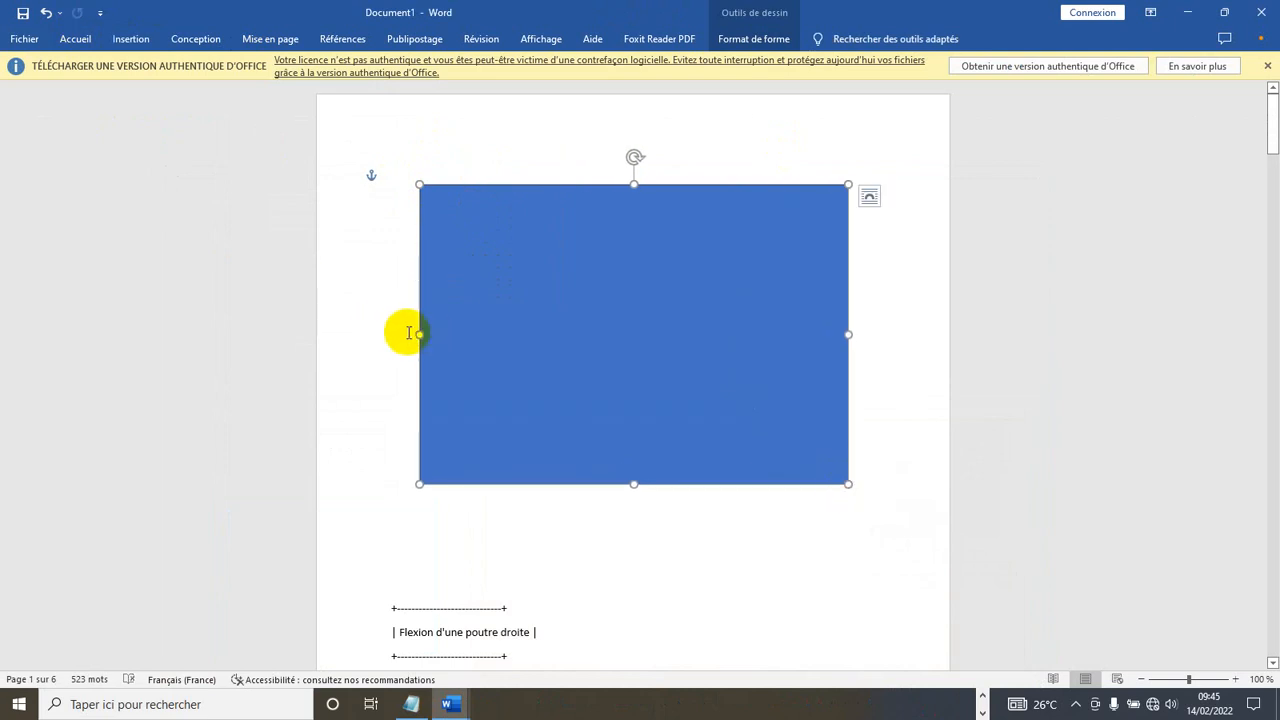
left_click_drag(419, 335, 380, 332)
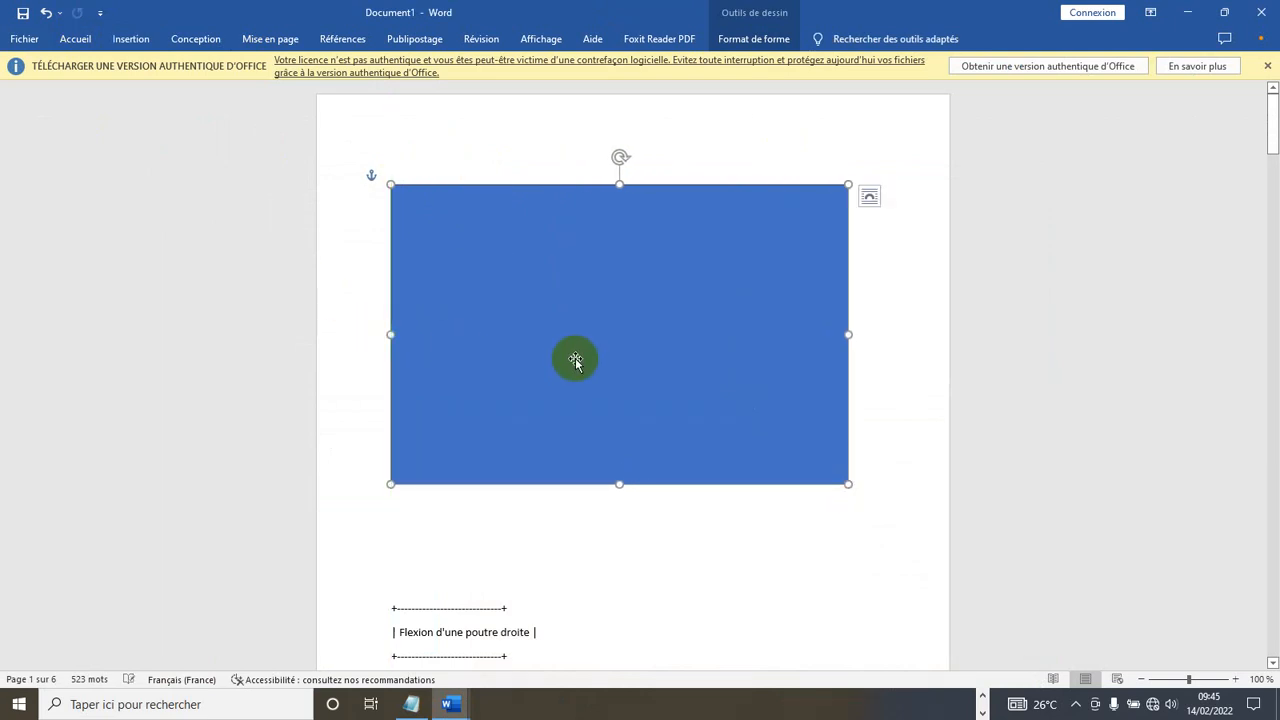
left_click(595, 333)
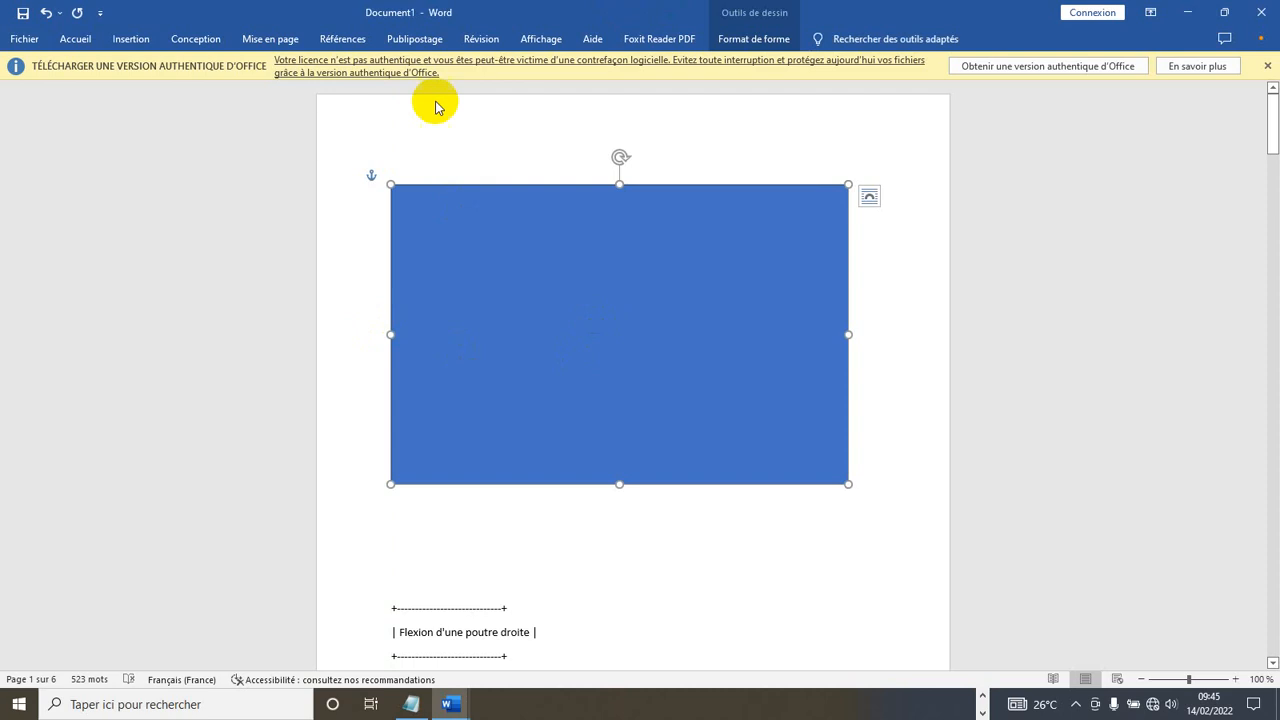
left_click(766, 44)
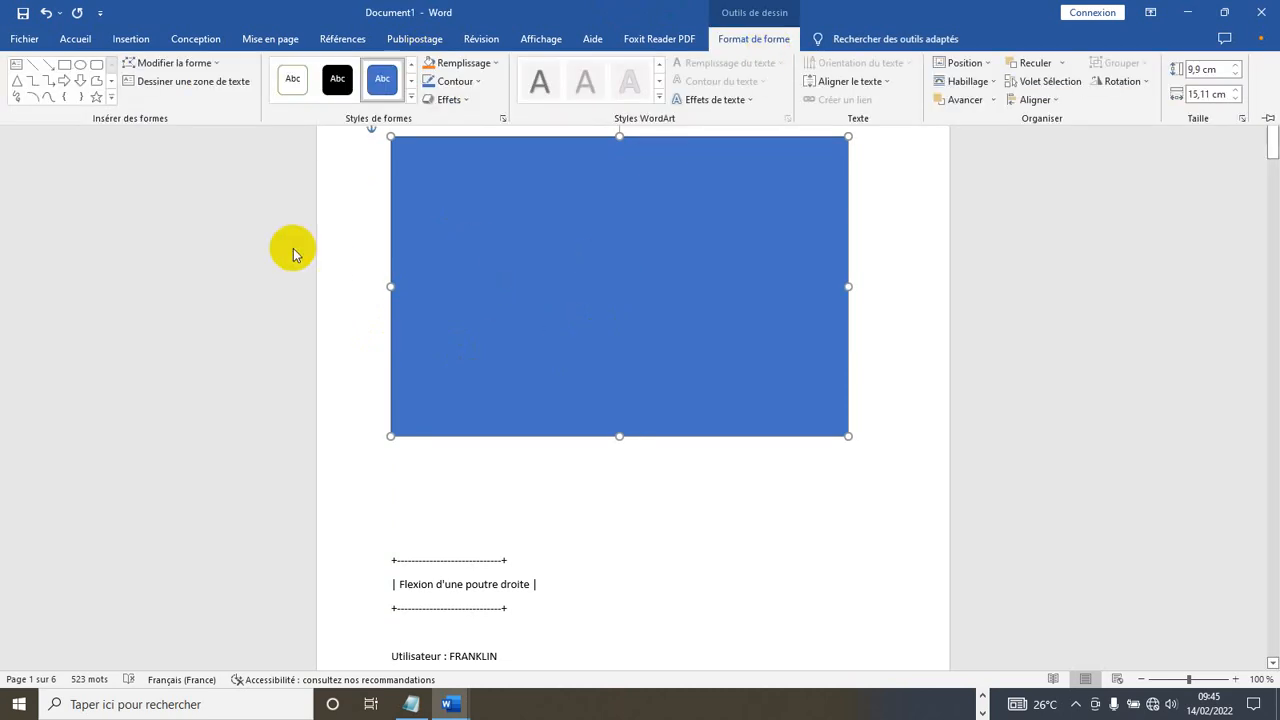
left_click(294, 80)
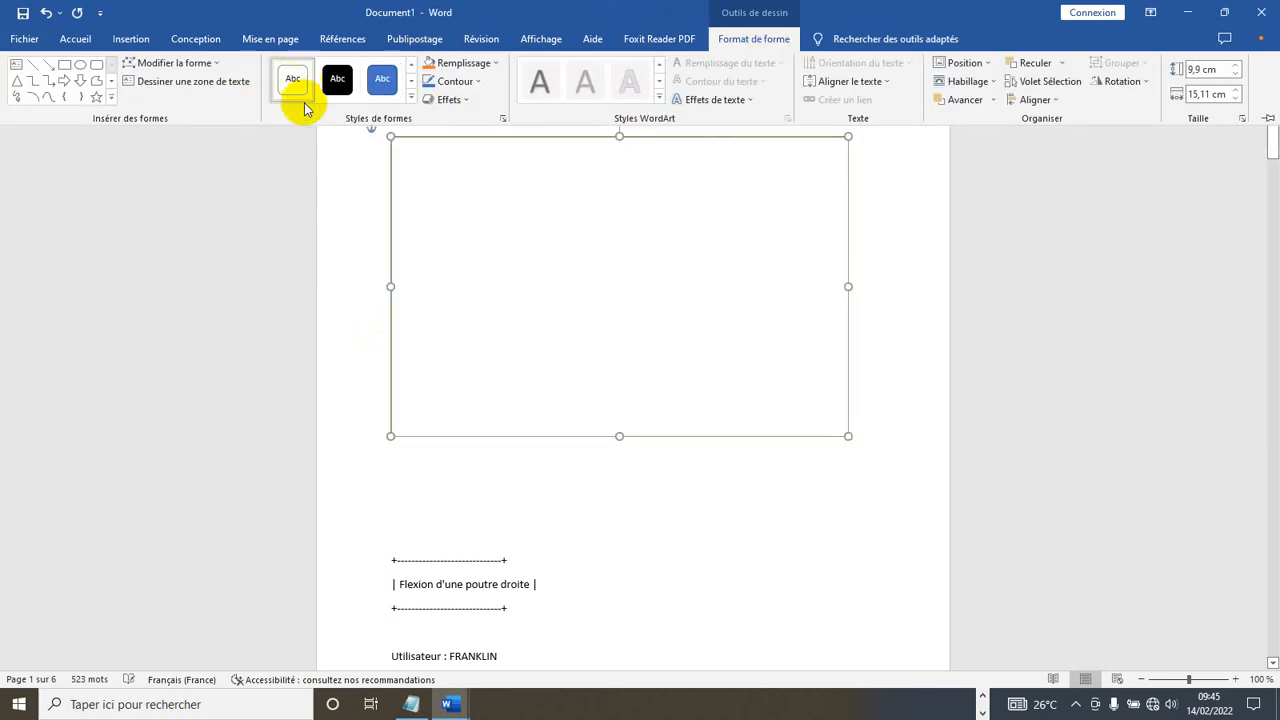
left_click(629, 365)
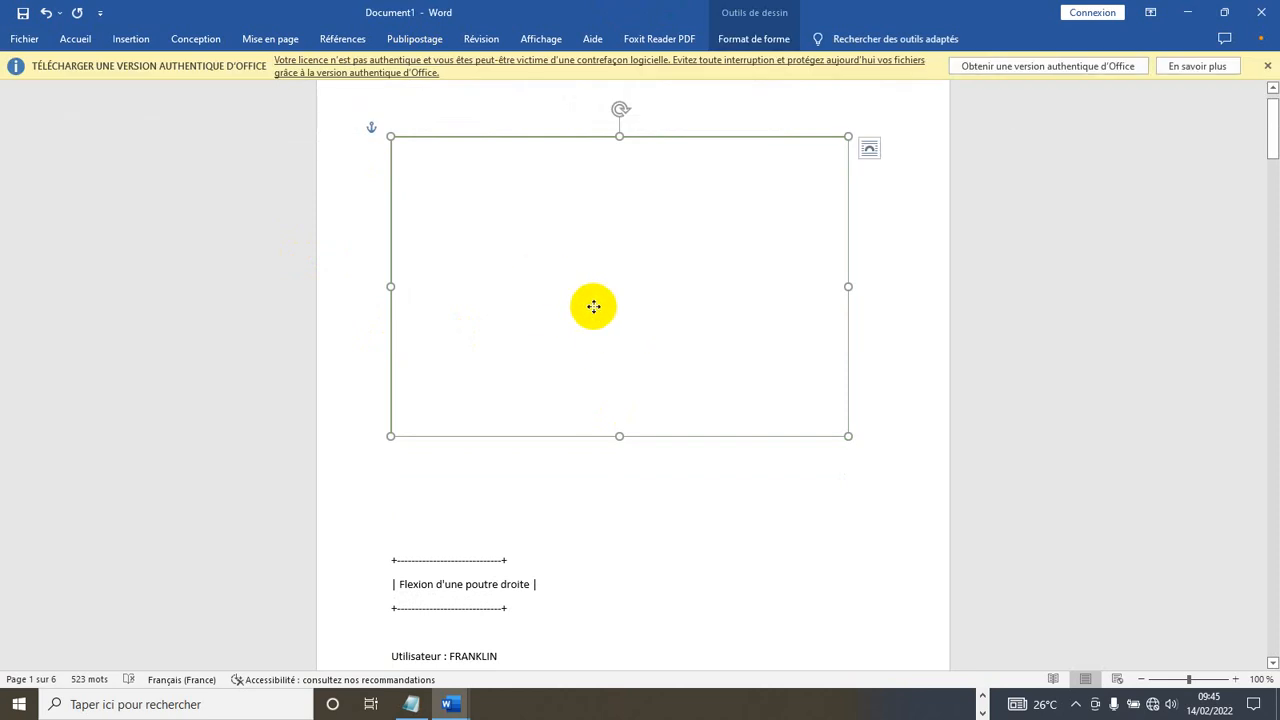
- Enable Ajouter du texte on the rectangle so it can hold content
right_click(593, 306)
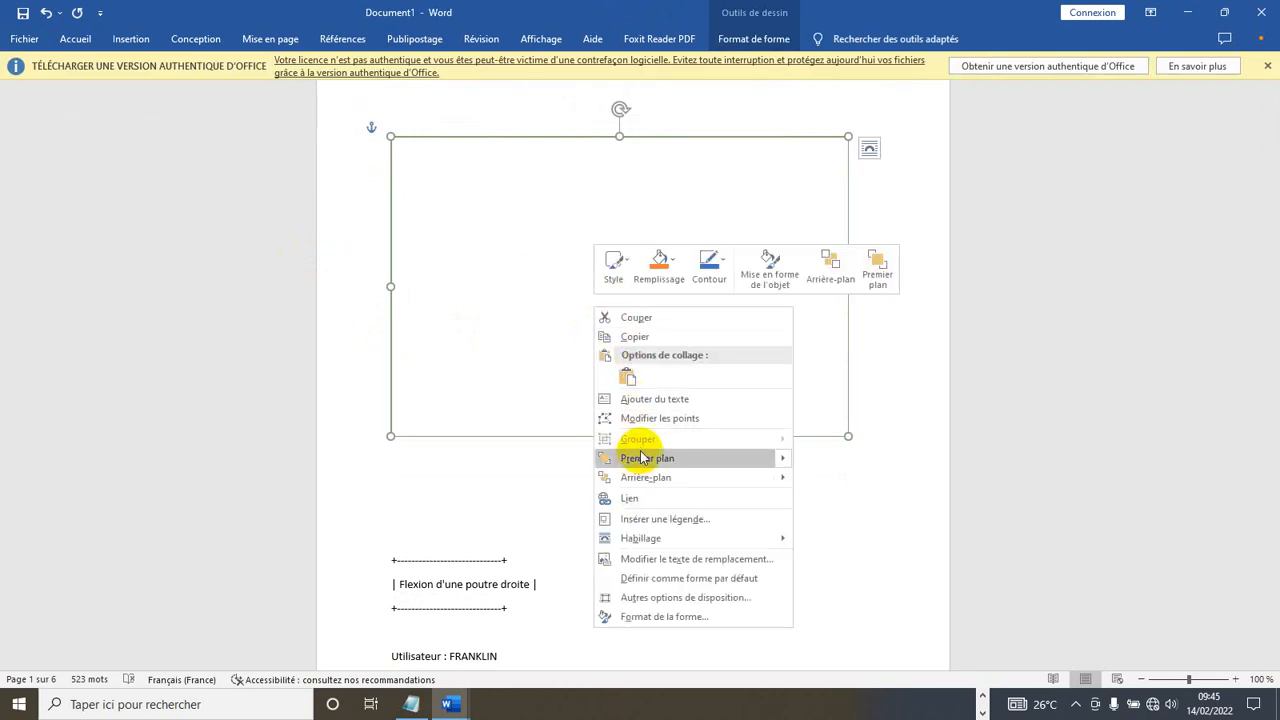
left_click(652, 400)
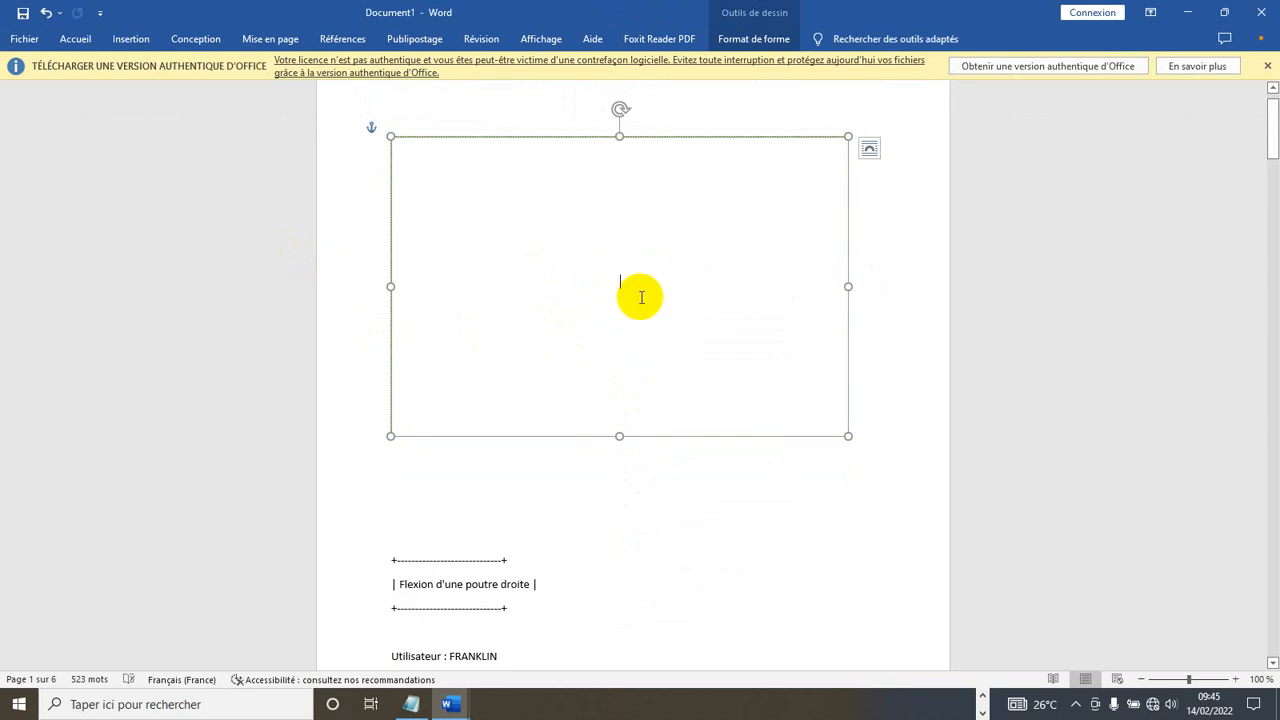
scroll(644, 295, "up", 2)
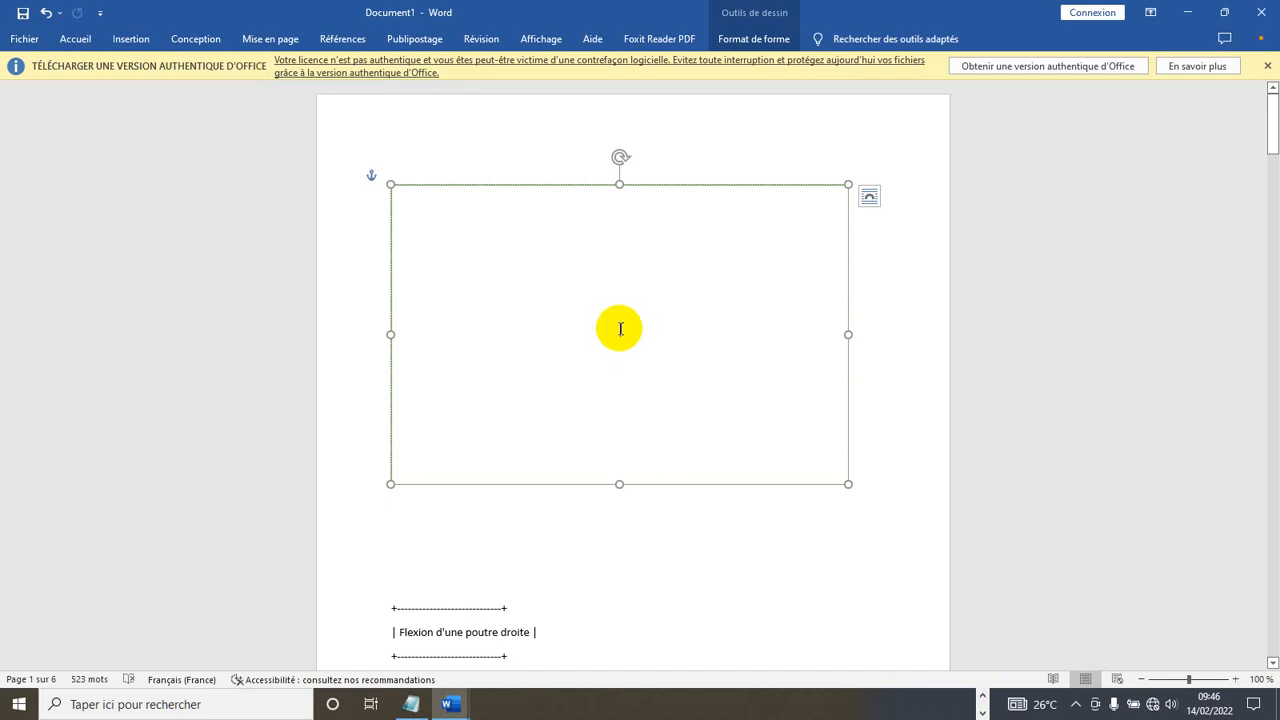
- Check the Insertion > Images choices, then minimize Document1 and NOTE CAL to show the desktop
left_click(130, 40)
left_click(199, 102)
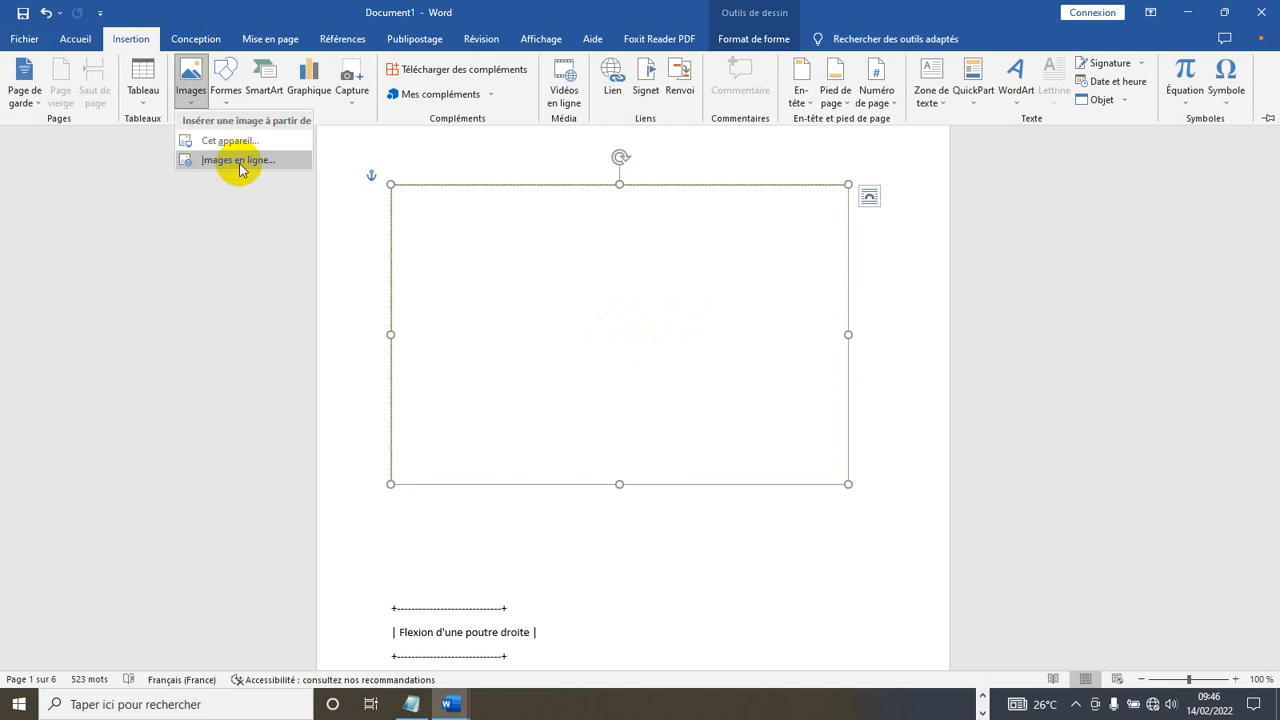
left_click(197, 92)
left_click(197, 92)
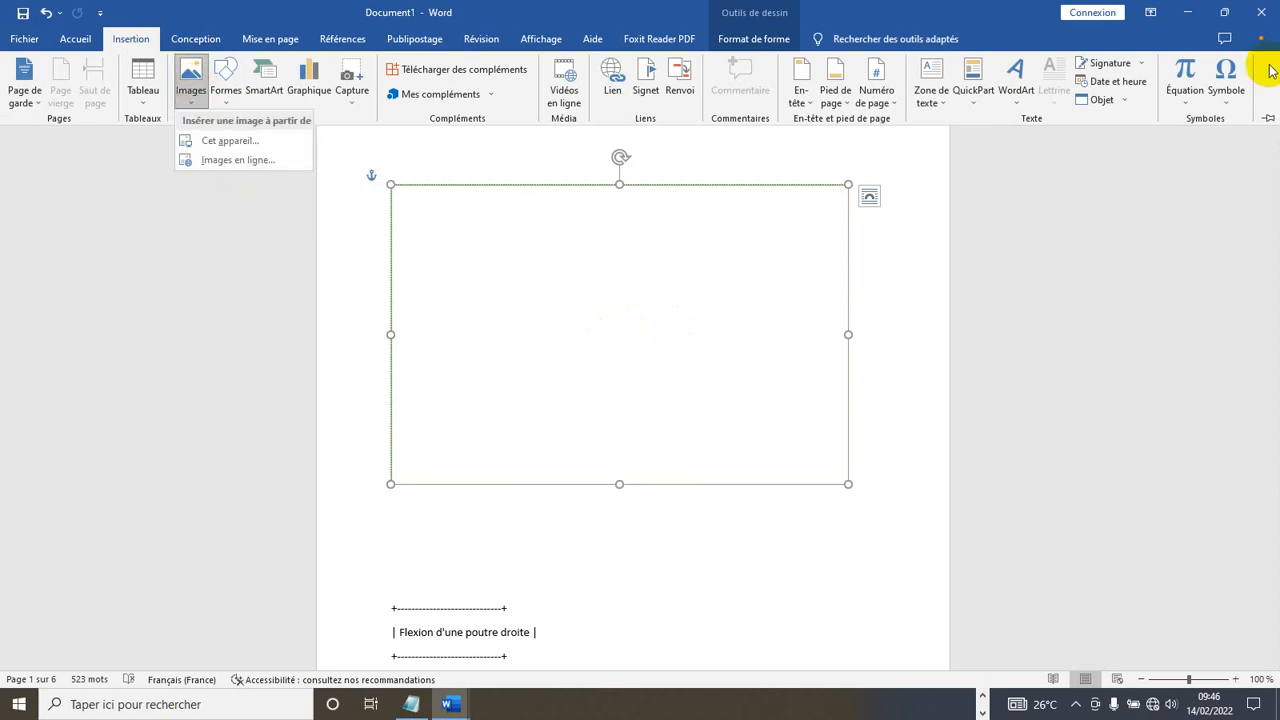
left_click(1187, 20)
left_click(1187, 15)
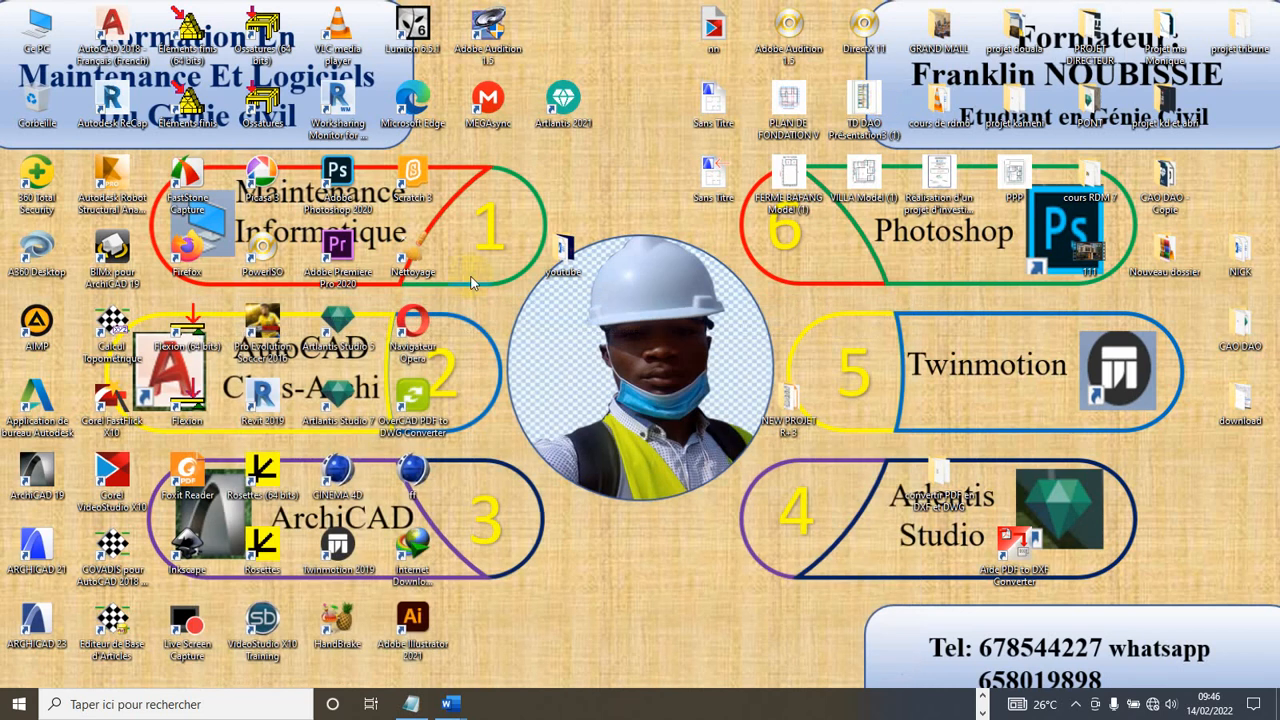
- Open the youtube folder, select the RDM7 image, and bring Word's Document1 back
double_click(562, 250)
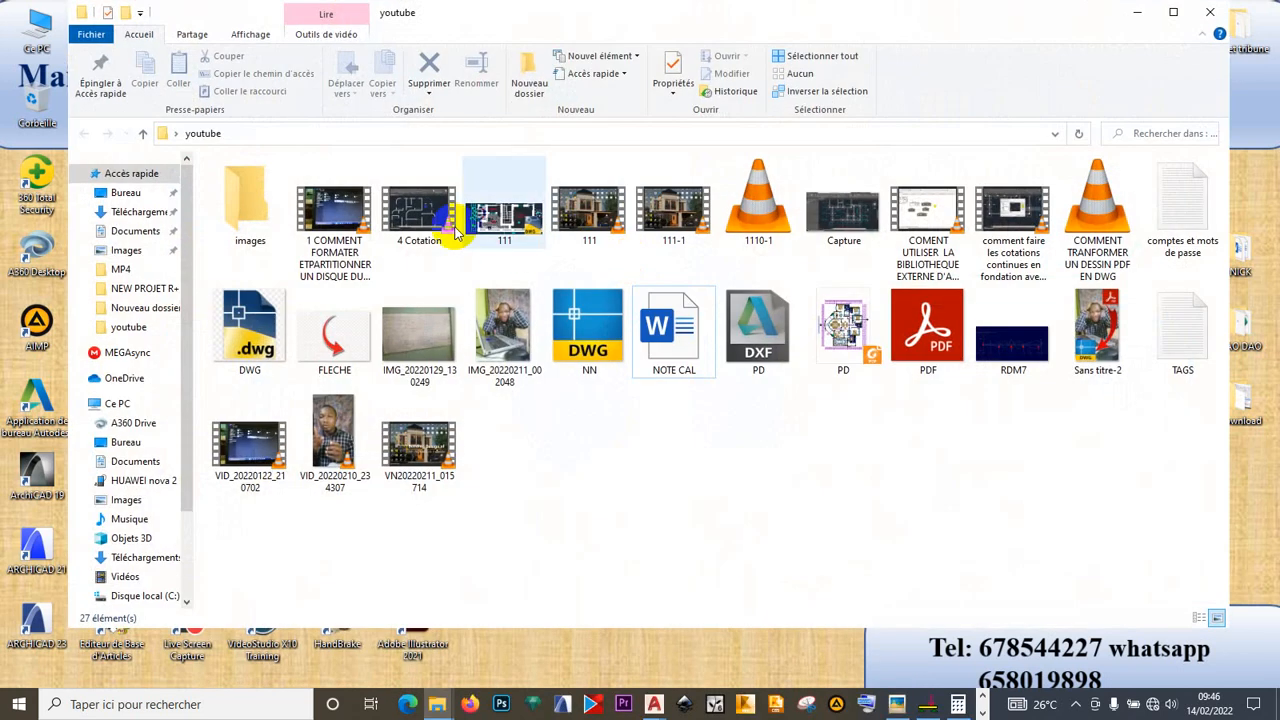
left_click(1013, 352)
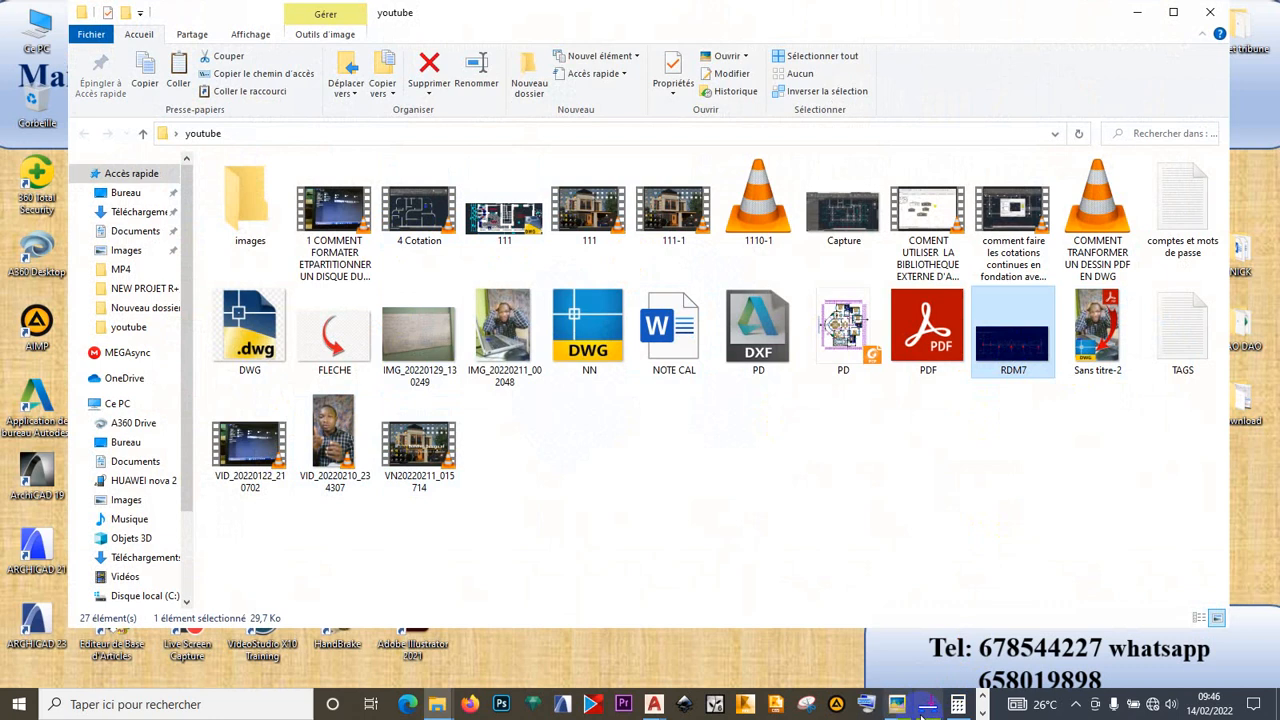
left_click(981, 699)
left_click(983, 710)
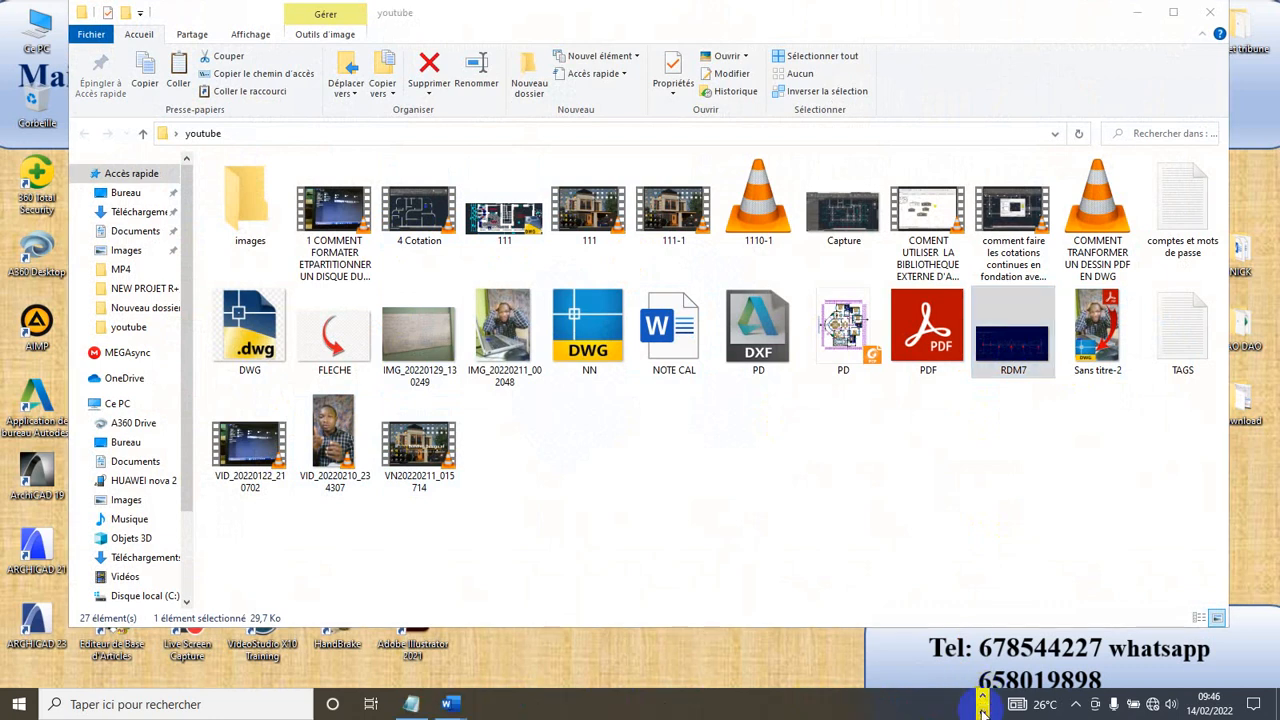
mouse_move(451, 706)
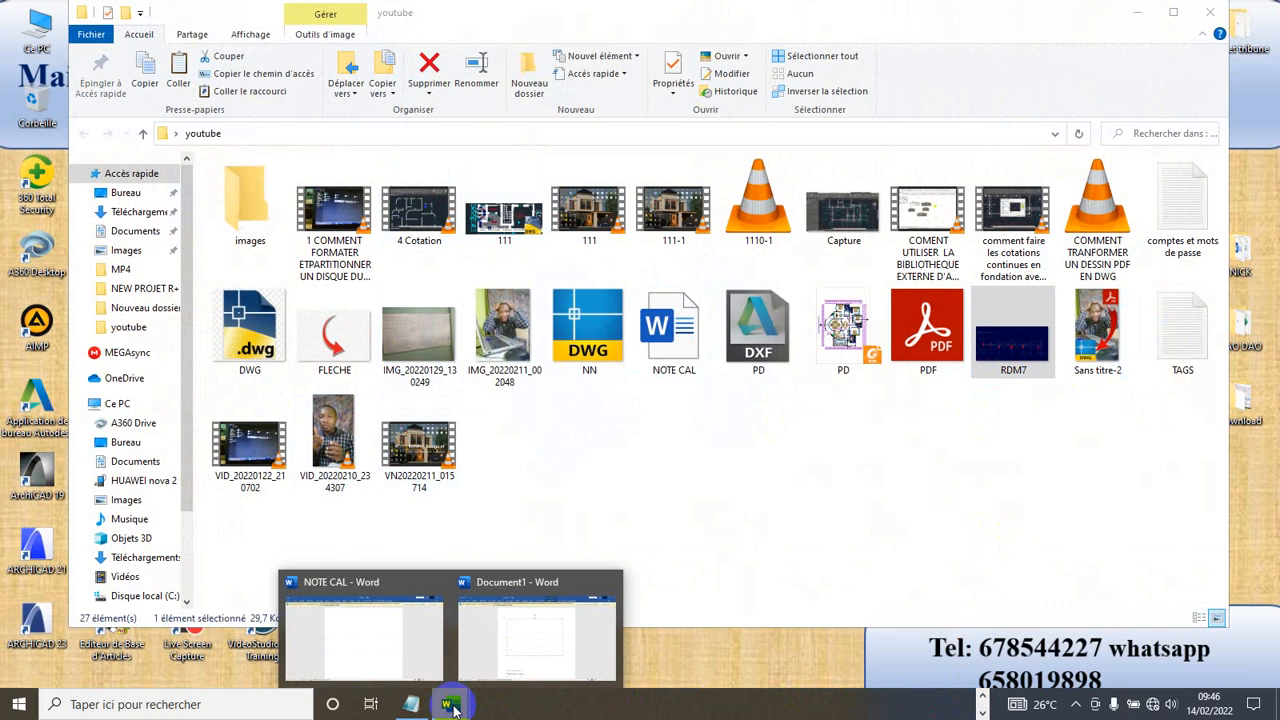
left_click(514, 560)
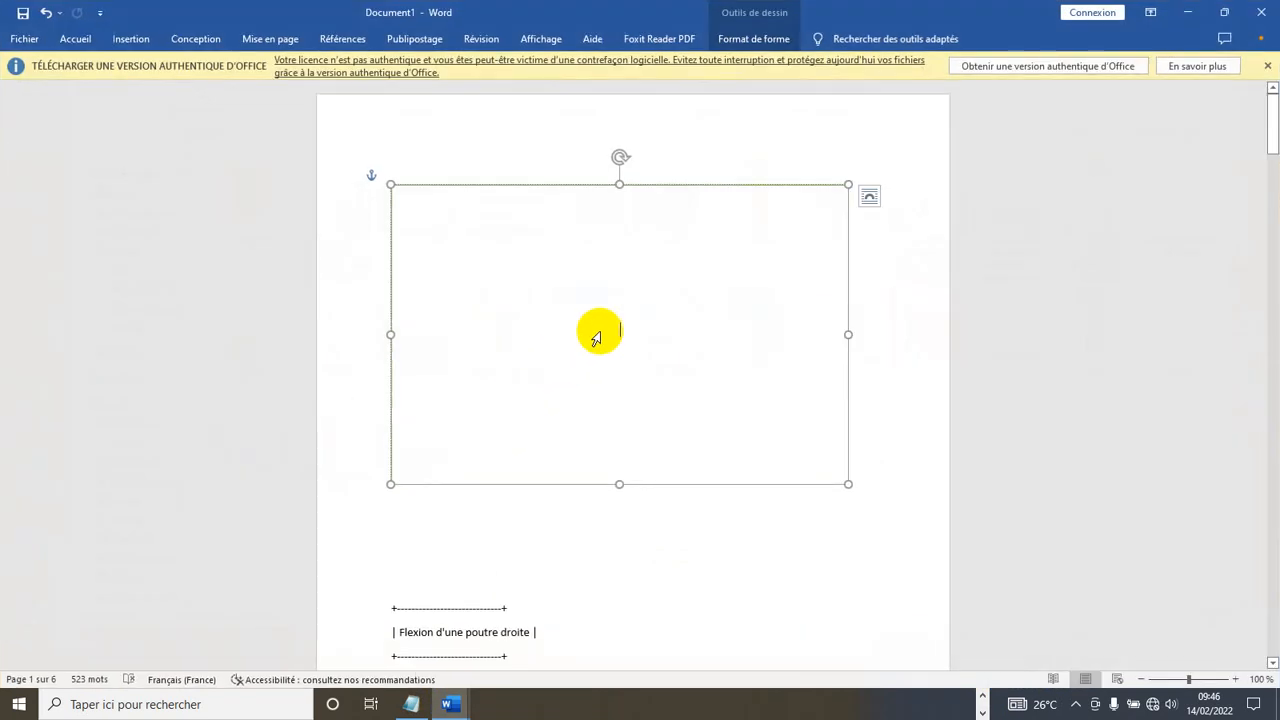
- Paste the RDM7 stress-diagram image into the rectangle and select it
key("ctrl+v")
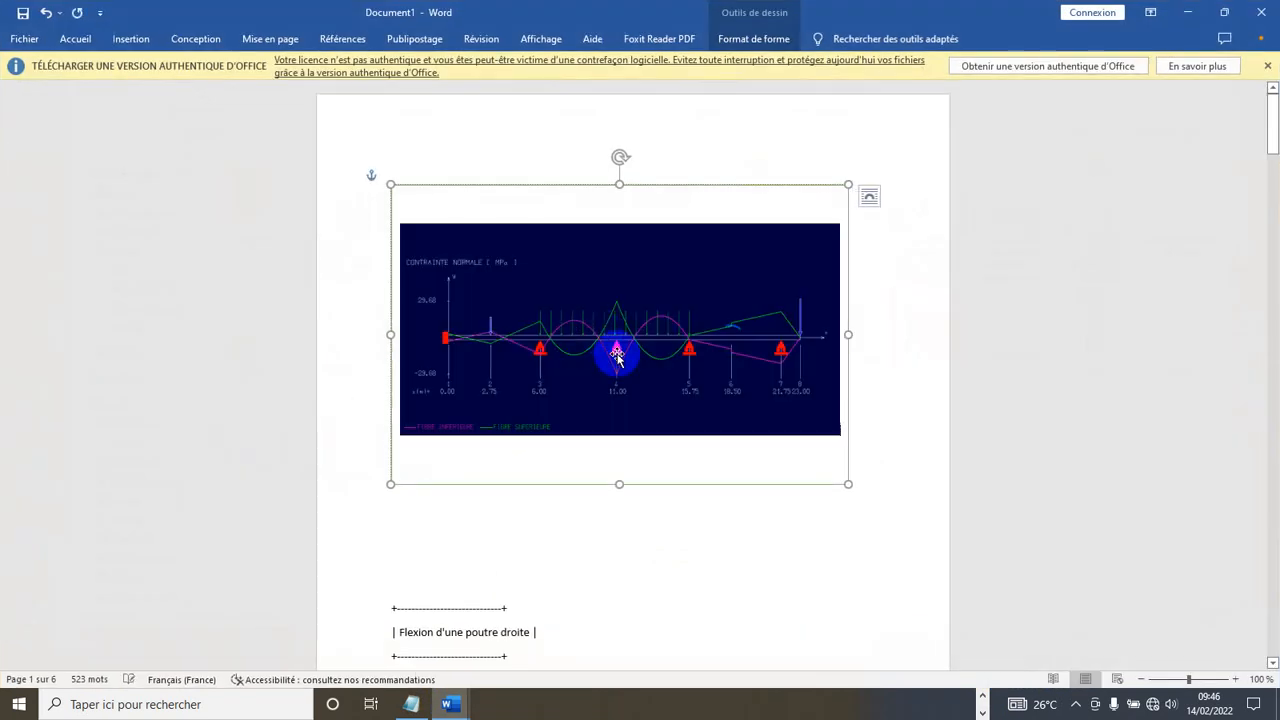
left_click(674, 288)
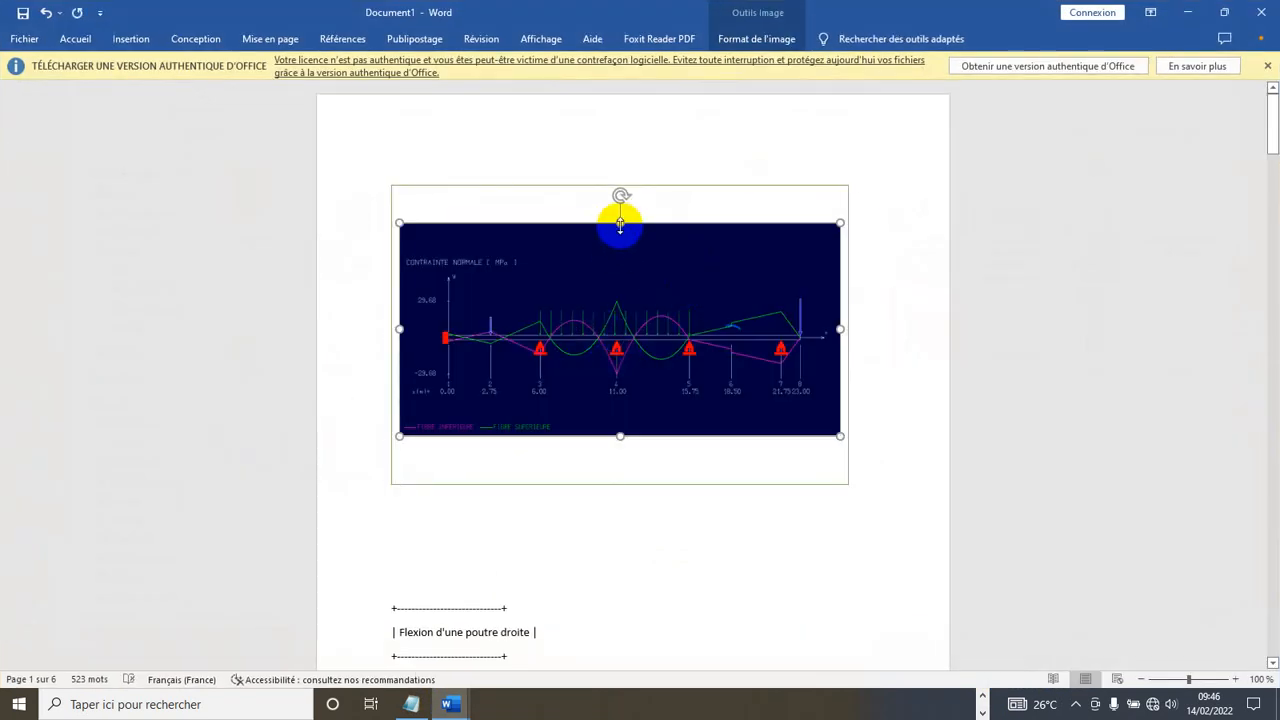